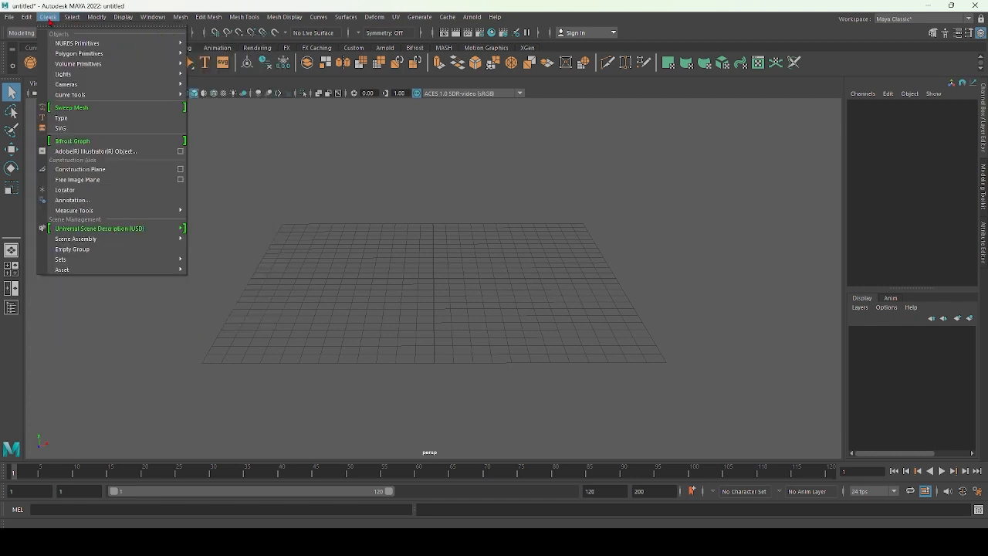
Turn Interactive Creation on and Exit On Completion off for polygon primitives.
mouse_move(76, 53)
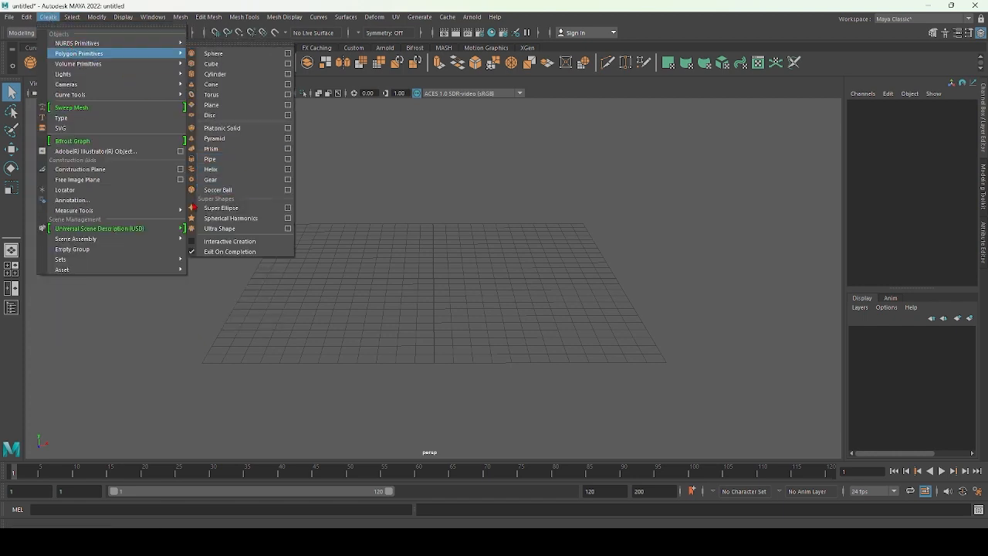
left_click(204, 241)
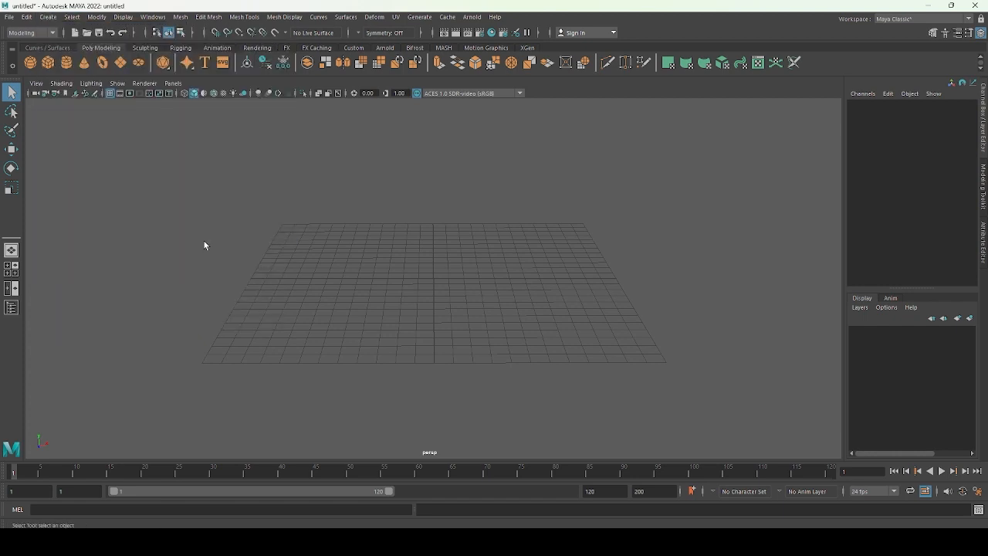
left_click(48, 16)
mouse_move(79, 57)
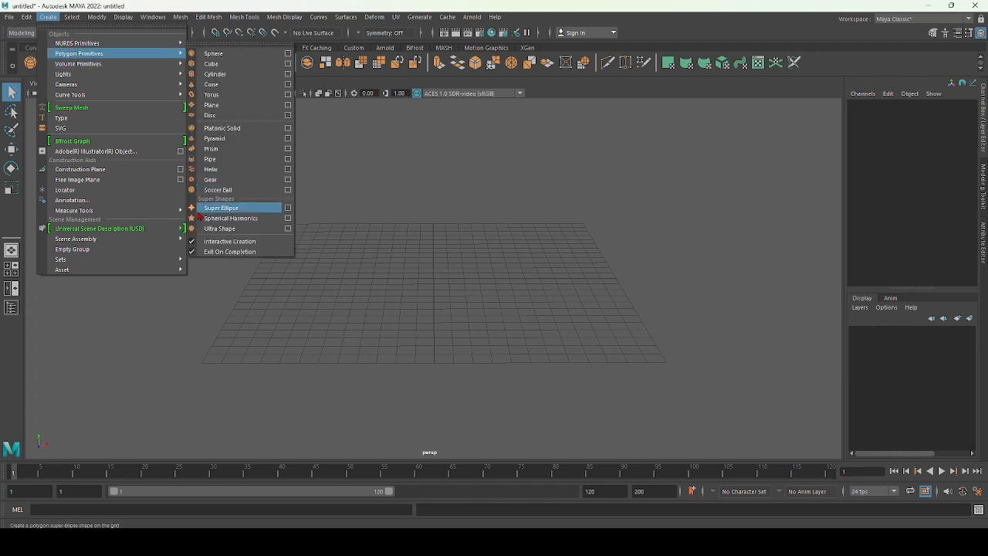
left_click(211, 253)
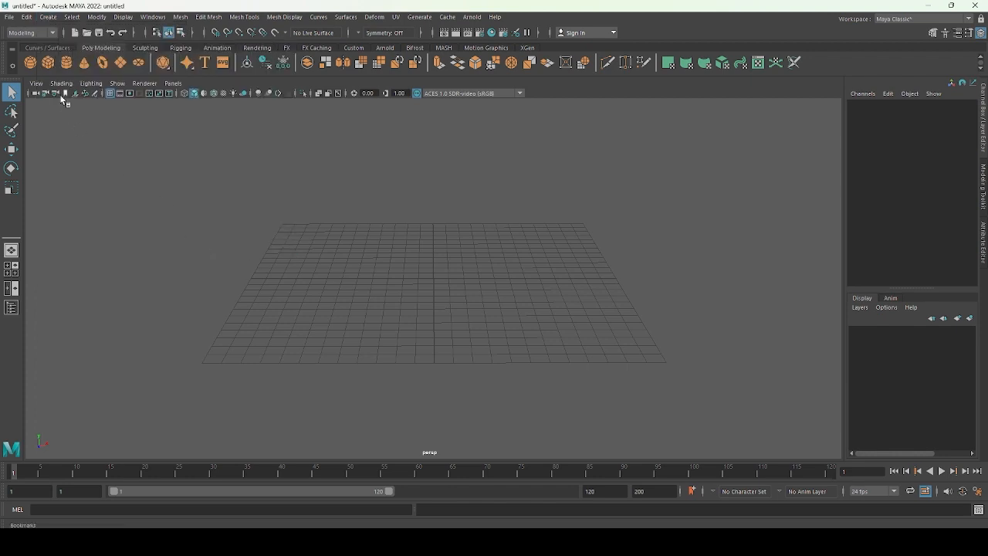
Draw a flat polygon cube on the grid as a tabletop, about 12 wide, 11 deep and 0.55 high.
left_click(47, 62)
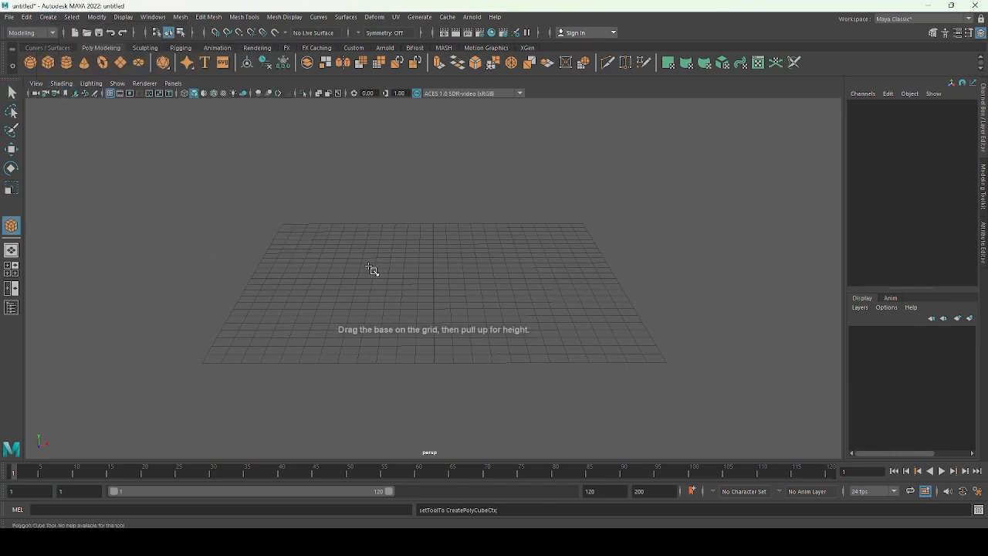
mouse_move(369, 268)
left_mouse_down()
mouse_move(399, 288)
mouse_move(577, 342)
mouse_move(569, 287)
left_mouse_up()
key("q")
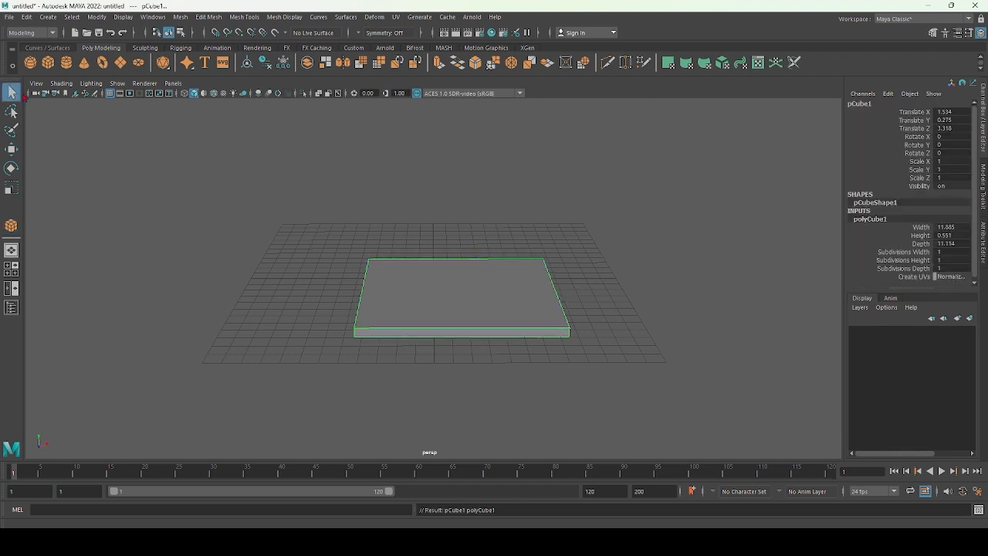
Centre the tabletop by setting Translate X, Y and Z to 0, and raise it to about 5.1 in Y.
key("w")
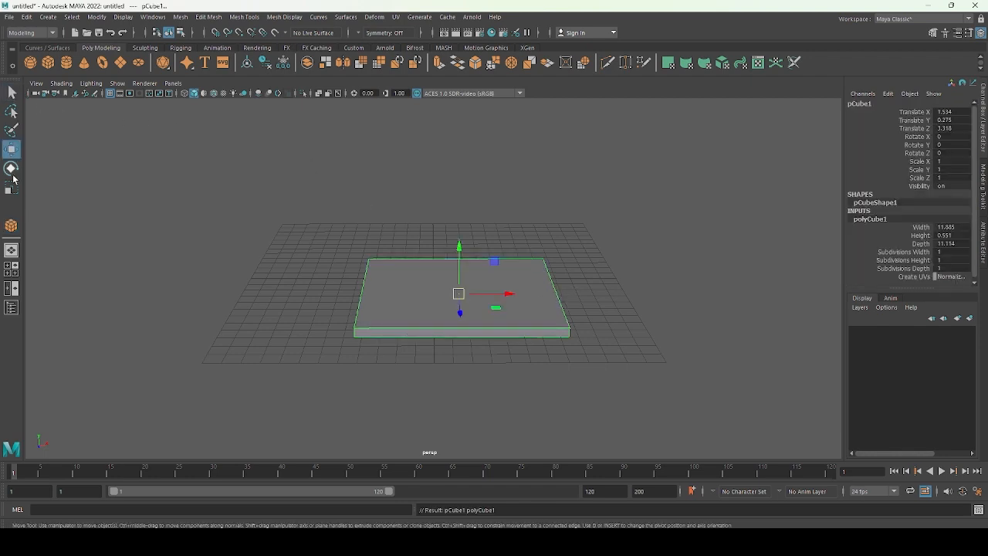
left_click_drag(459, 246, 458, 182)
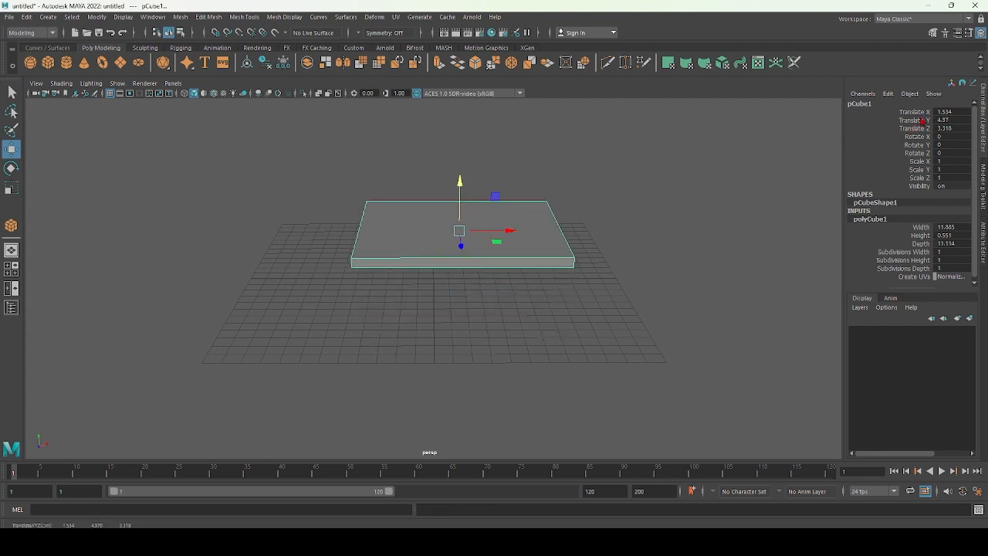
left_click_drag(942, 111, 944, 128)
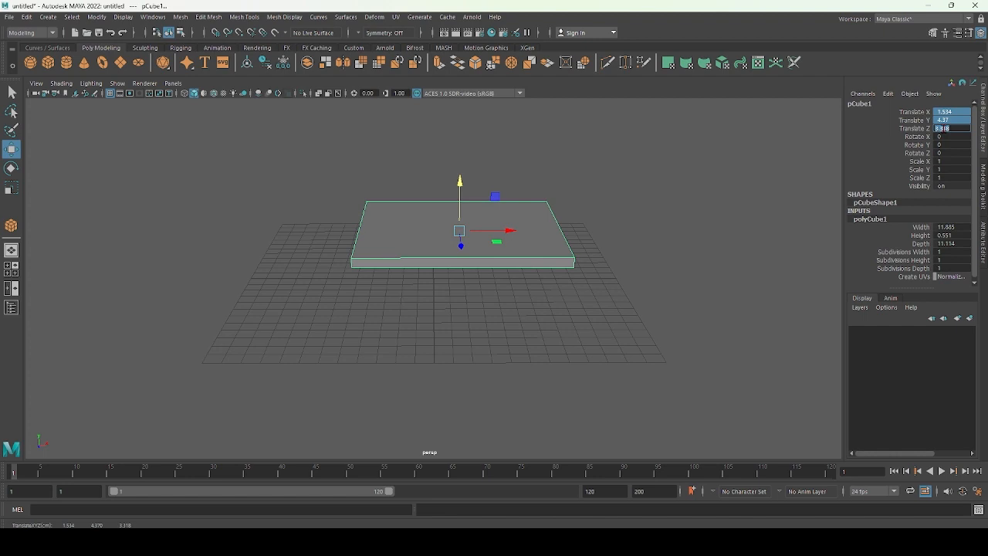
type("0")
key("Return")
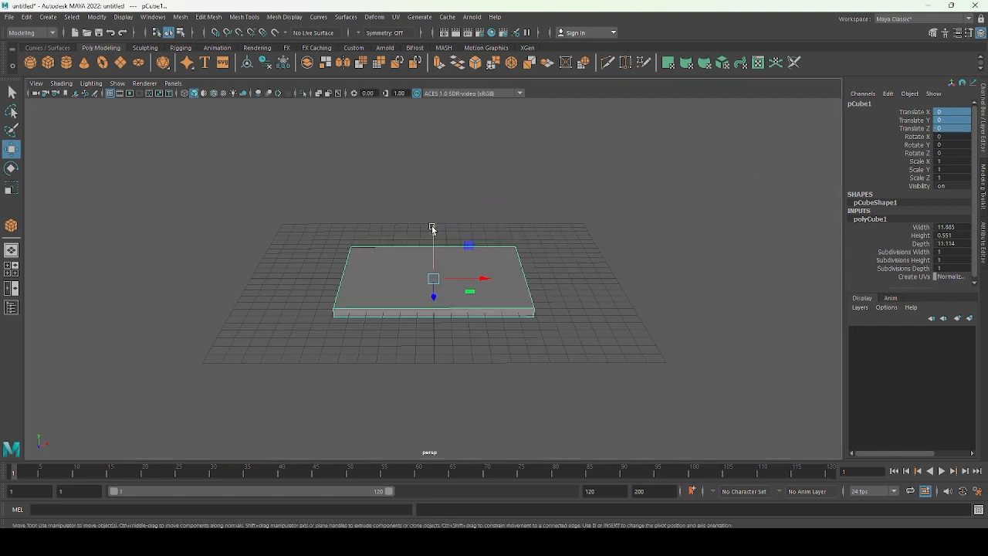
left_click_drag(434, 229, 436, 149)
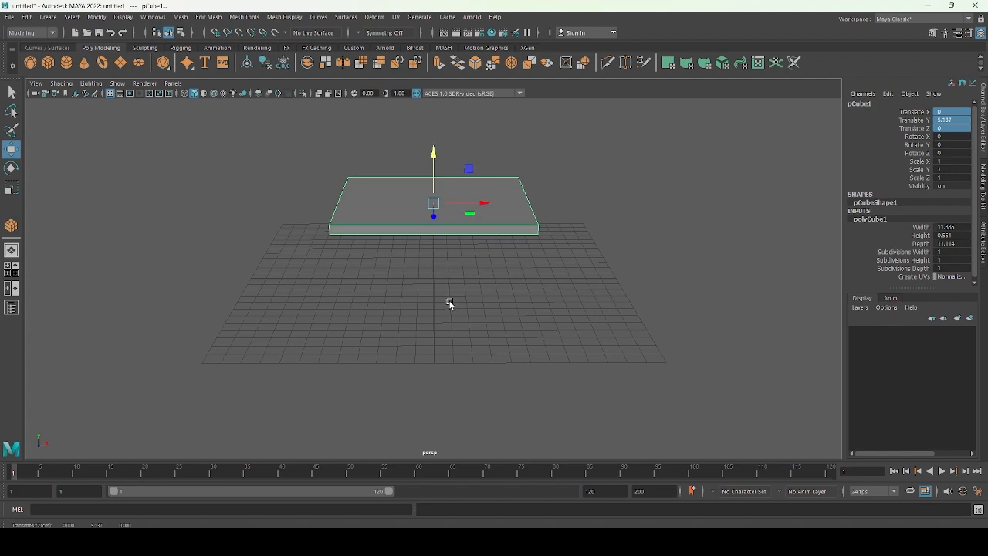
Switch to the four-view layout with the perspective and top views in wireframe display.
left_click_drag(318, 274, 216, 333, "alt")
key("4")
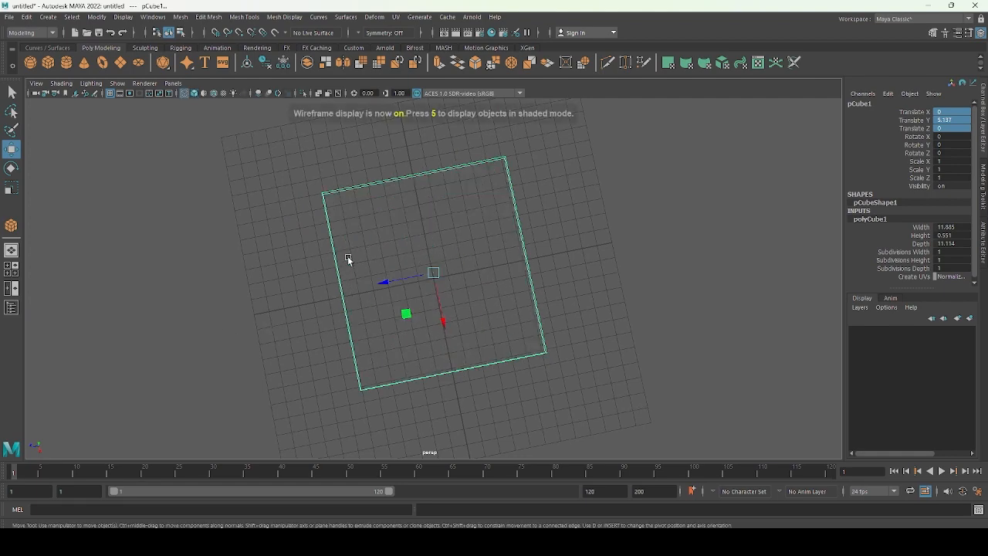
key("space")
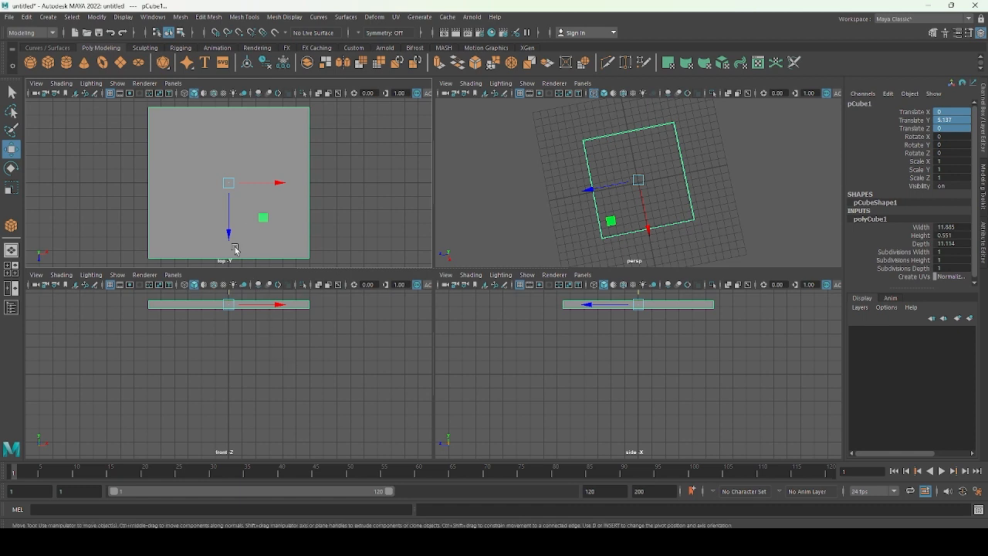
key("4")
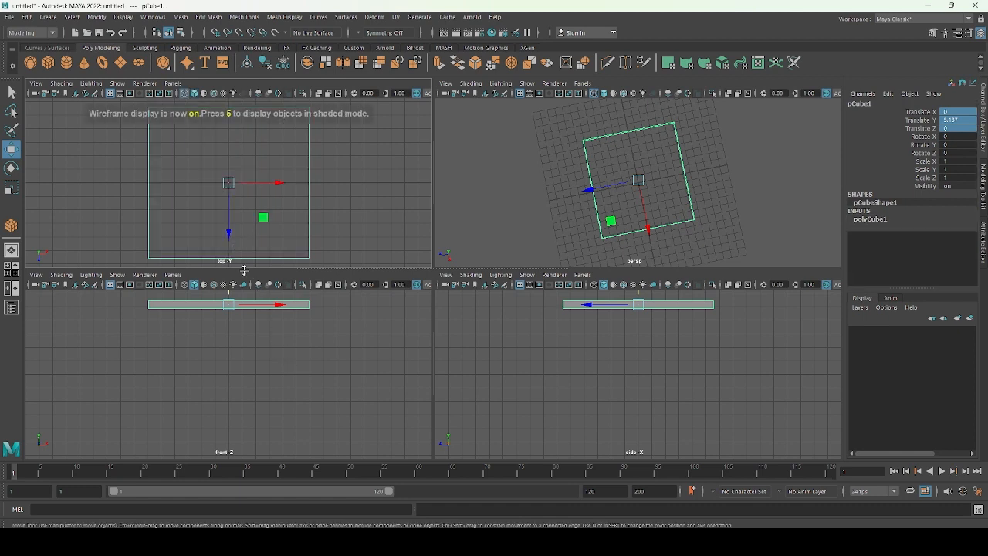
key("4")
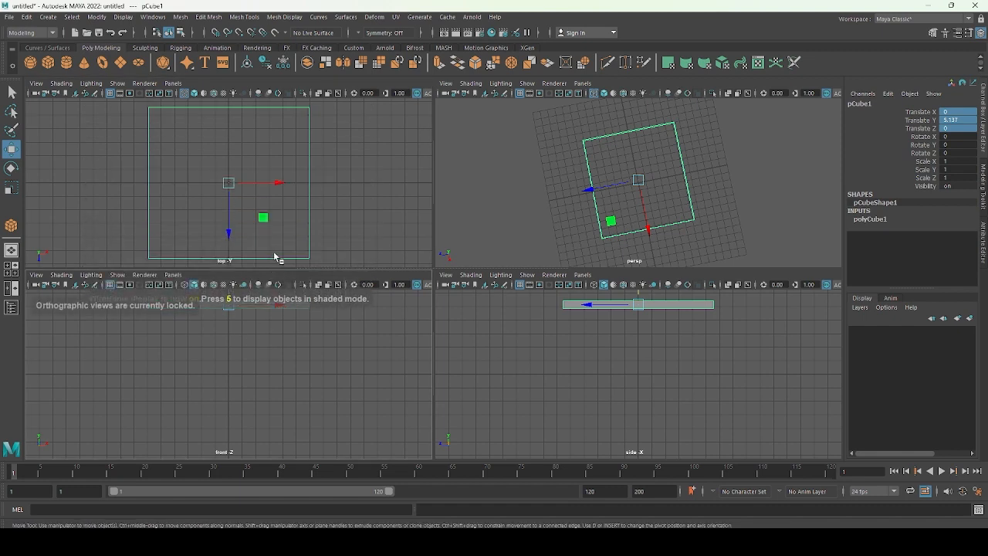
Draw a polygon cube leg at the tabletop's +X, -Z corner in the top view, about 0.93 wide, 1.11 deep and 5.4 high.
left_click_drag(296, 241, 335, 230, "alt")
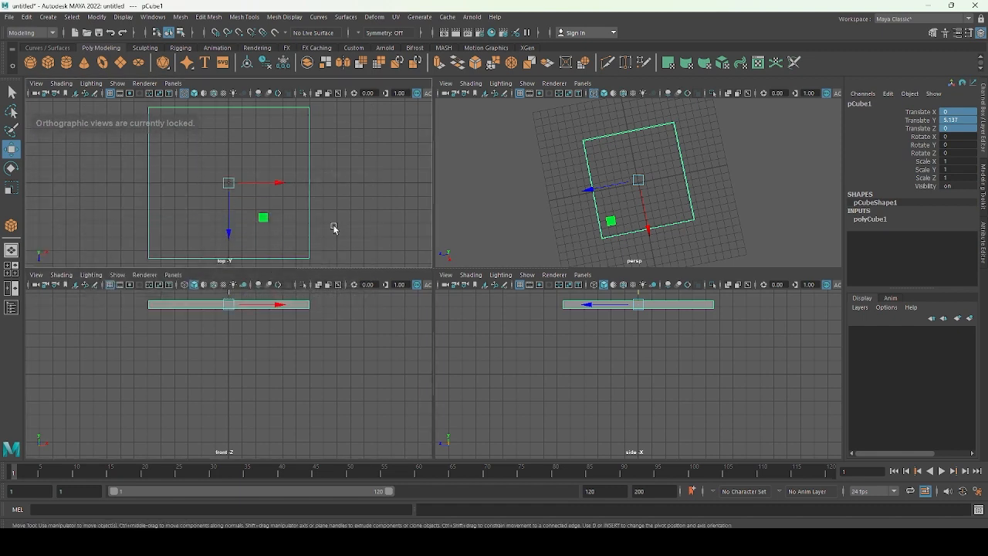
scroll(253, 243, "up", 3)
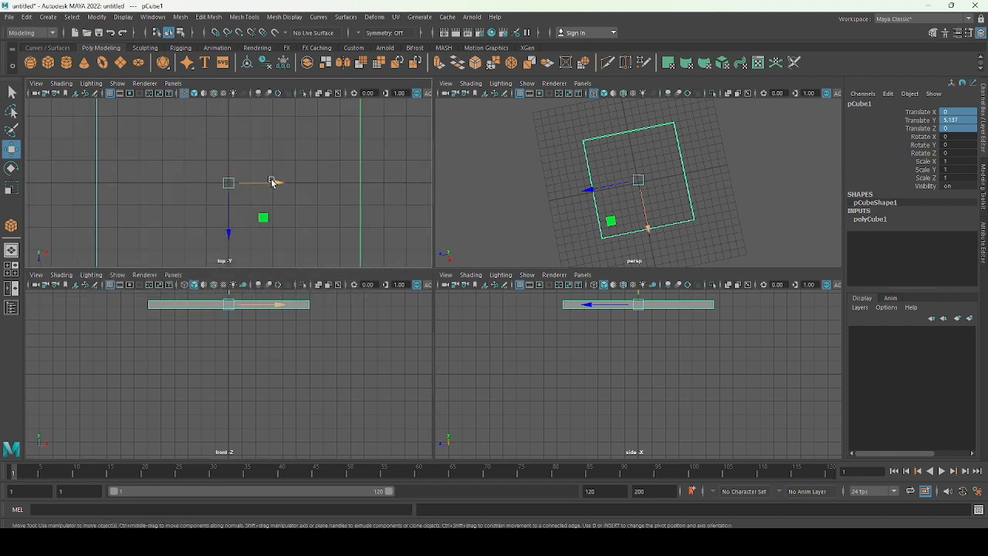
middle_click_drag(278, 165, 254, 260, "alt")
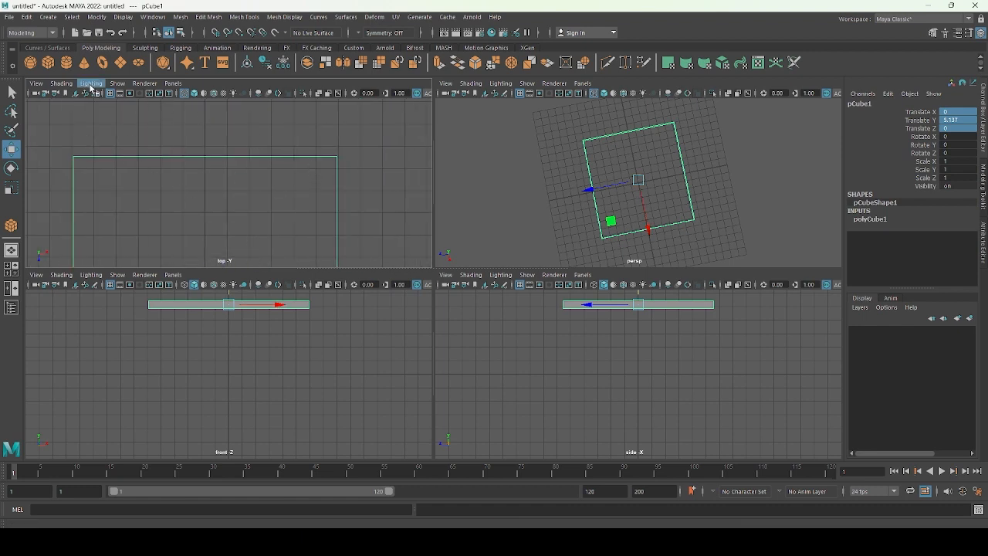
left_click(49, 64)
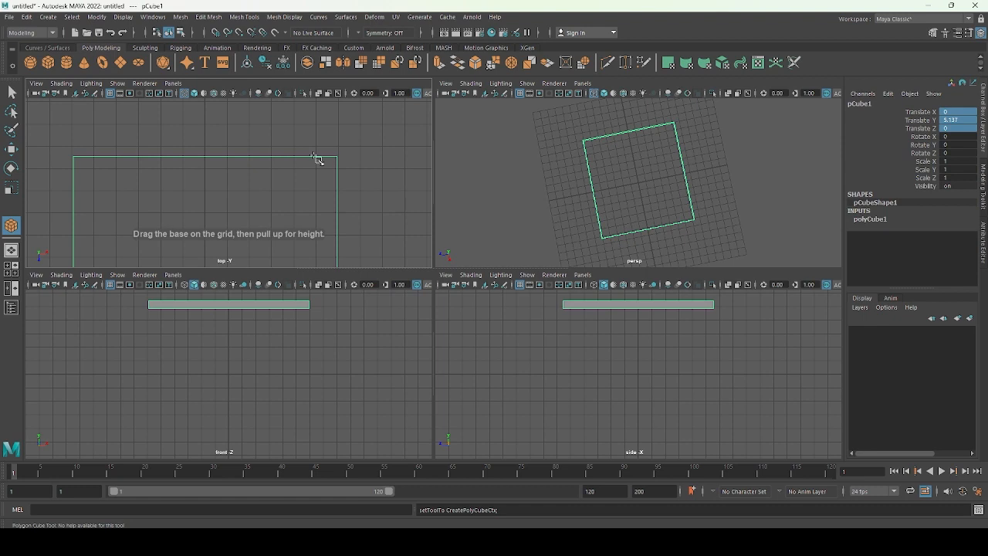
left_click(320, 163)
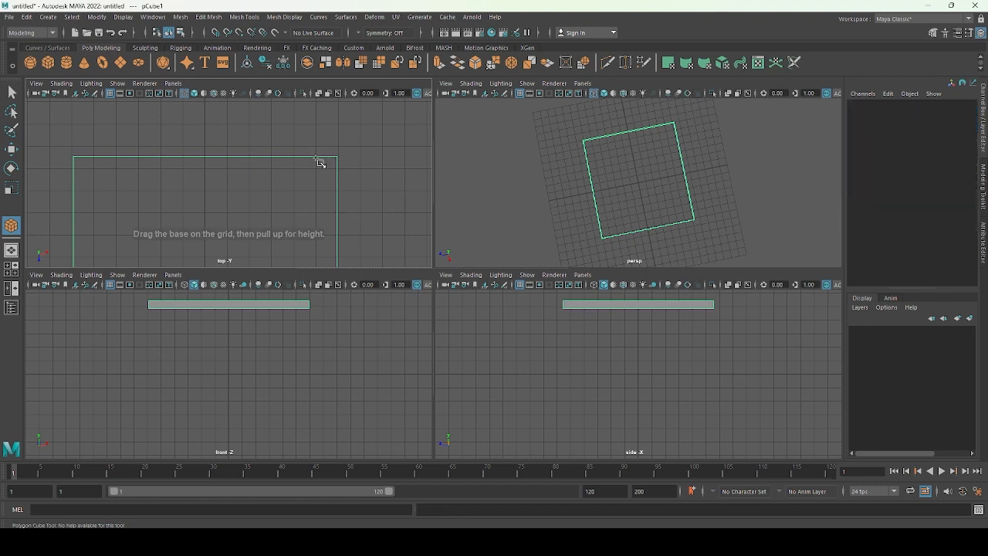
left_click_drag(318, 166, 337, 183)
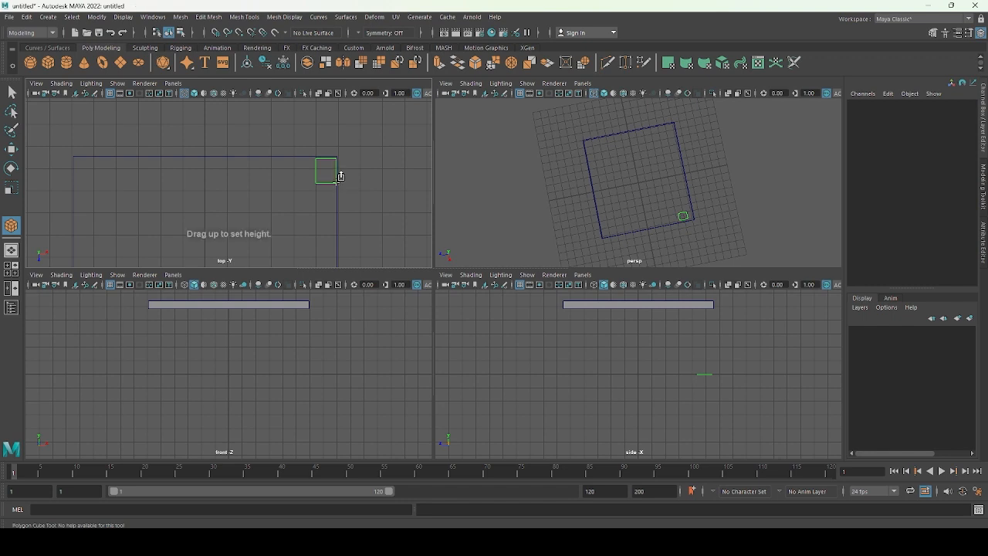
left_click_drag(331, 171, 346, 59)
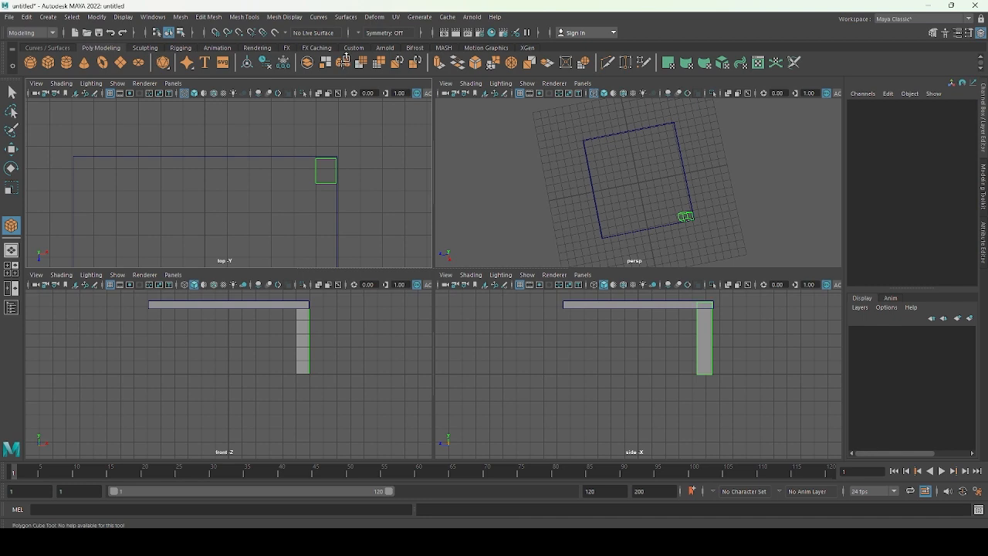
Set the leg's depth to 1 and move it along Z to about -5.04, flush with the tabletop's edge.
key("w")
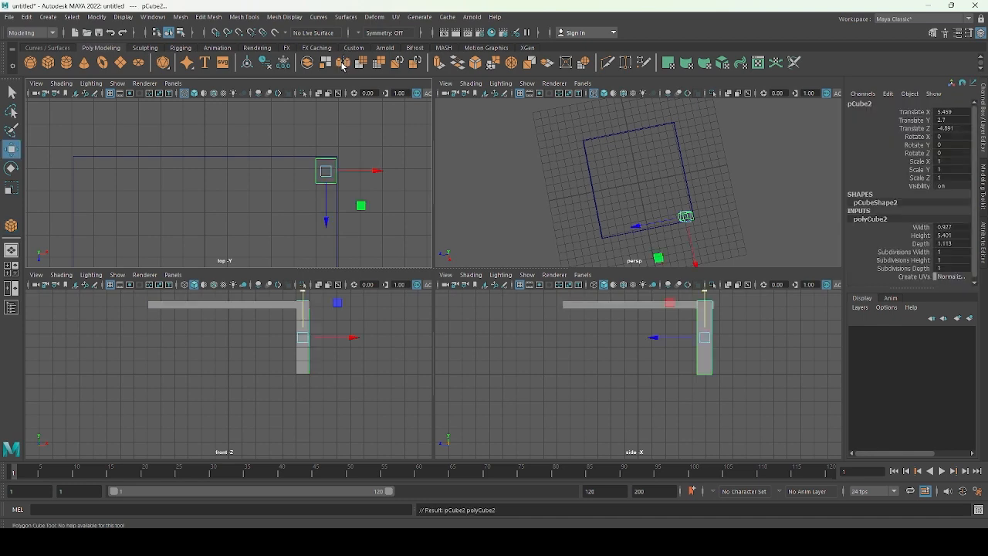
left_click_drag(650, 342, 652, 342)
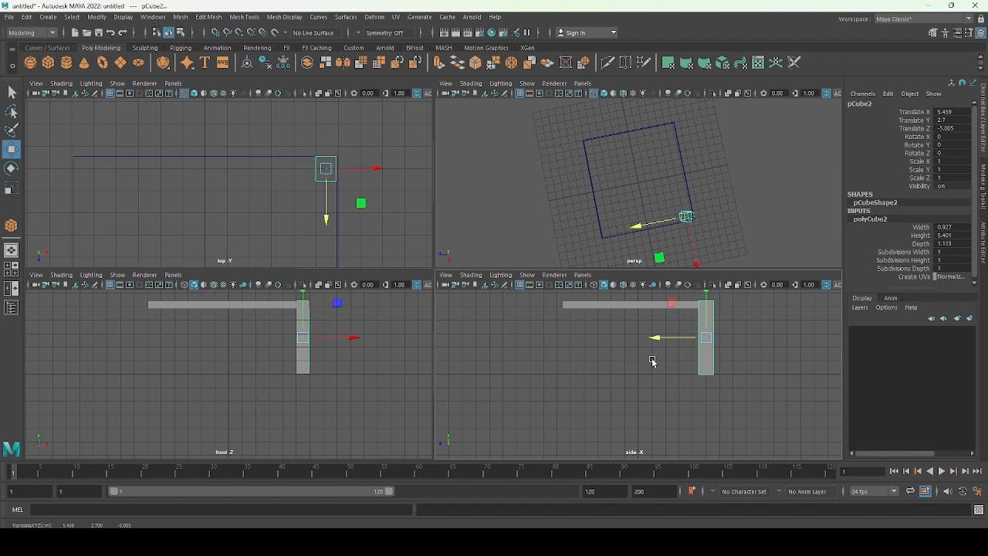
left_click(707, 363)
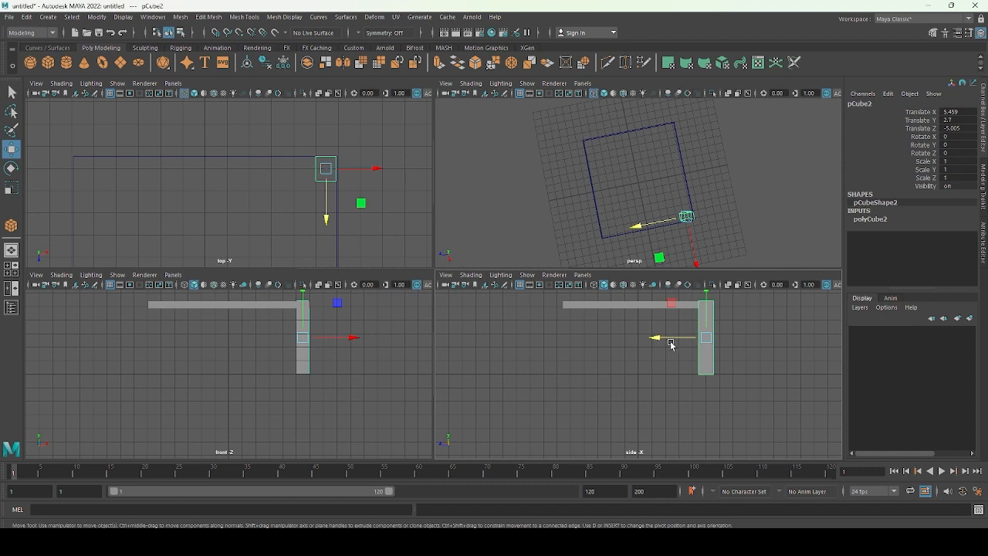
left_click(870, 220)
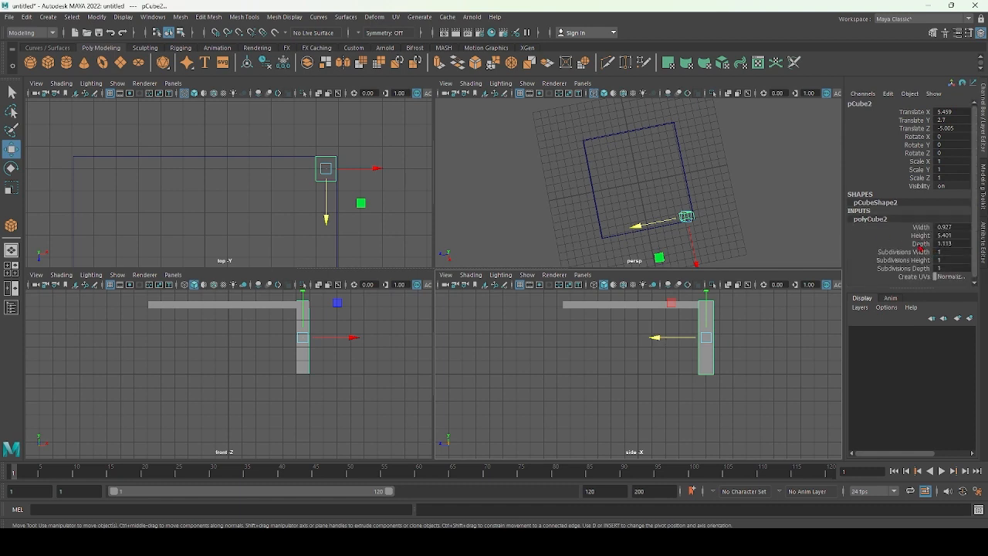
mouse_move(943, 244)
left_mouse_down("ctrl")
mouse_move(919, 244)
mouse_move(954, 244)
mouse_move(918, 244)
mouse_move(946, 244)
mouse_move(918, 244)
mouse_move(929, 244)
left_mouse_up("ctrl")
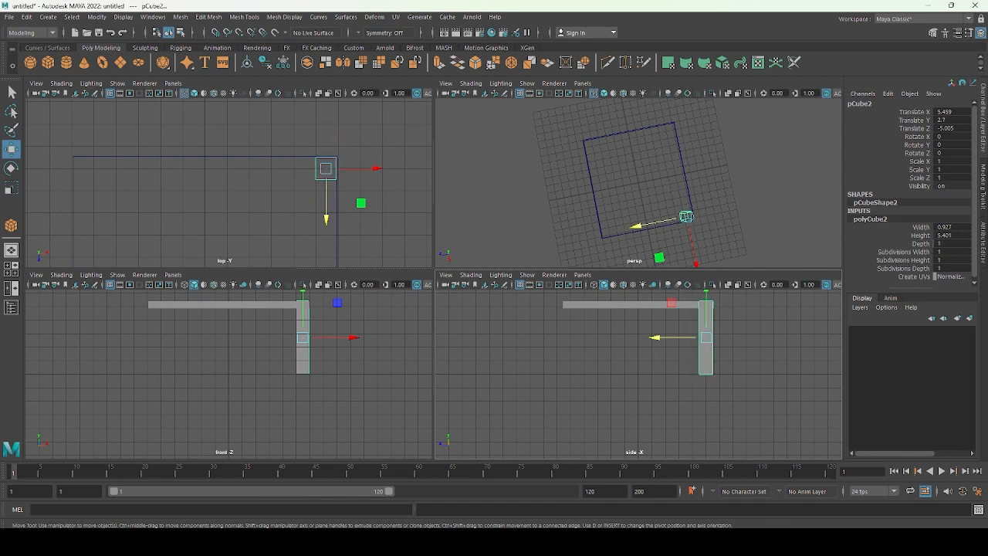
left_click(773, 342)
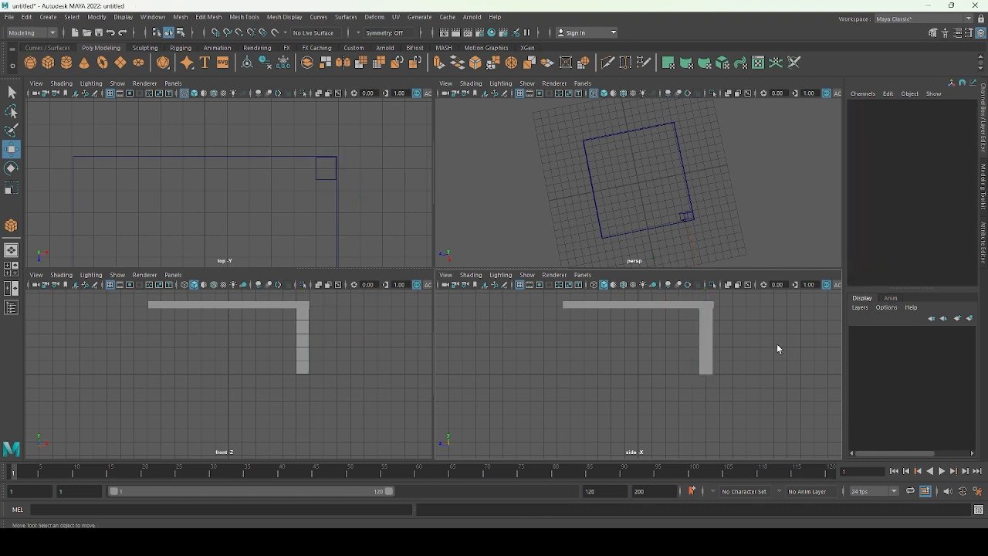
left_click(711, 353)
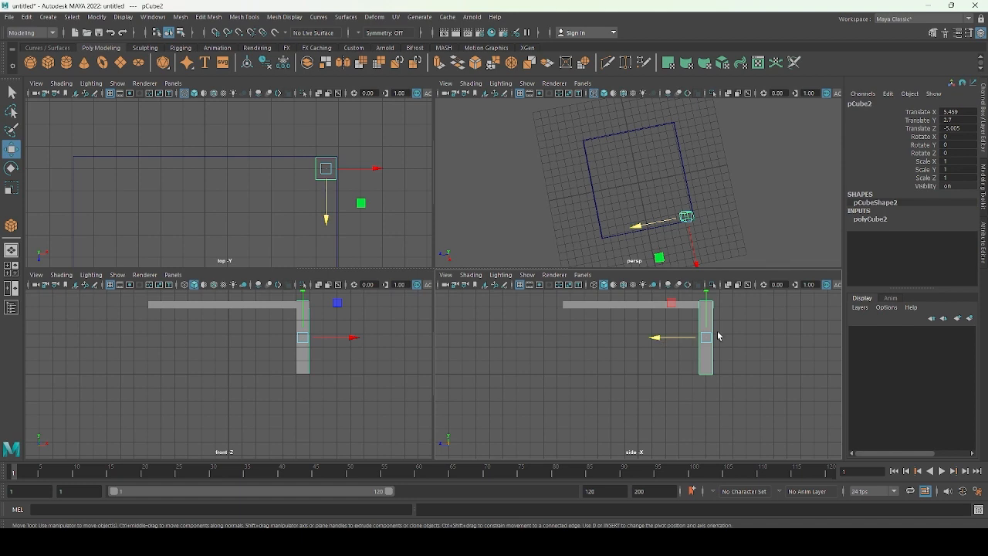
left_click_drag(655, 339, 653, 342)
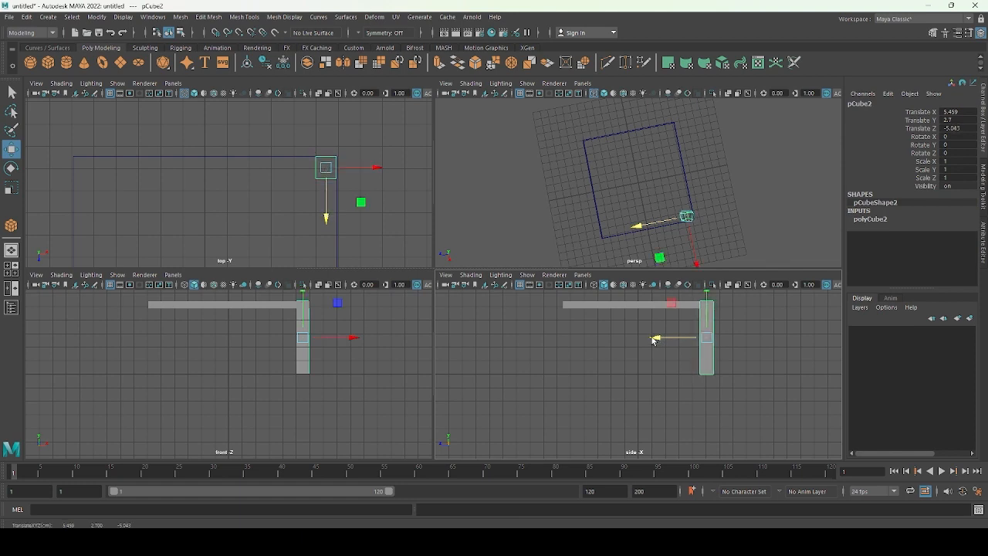
Deselect the leg and return to a single perspective view in shaded display.
left_click(721, 231)
key("space")
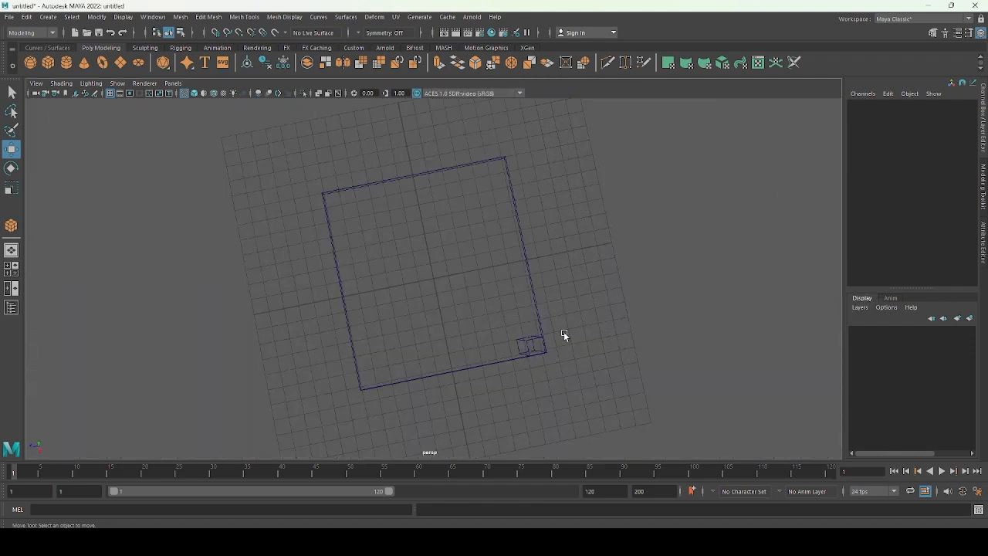
key("5")
mouse_move(580, 390)
left_mouse_down("alt")
mouse_move(562, 358)
mouse_move(564, 331)
mouse_move(578, 324)
mouse_move(770, 307)
mouse_move(517, 313)
mouse_move(580, 313)
left_mouse_up("alt")
Duplicate the leg and move the copy along X to about -5.48, under the tabletop's opposite corner on the same side.
left_click(362, 278)
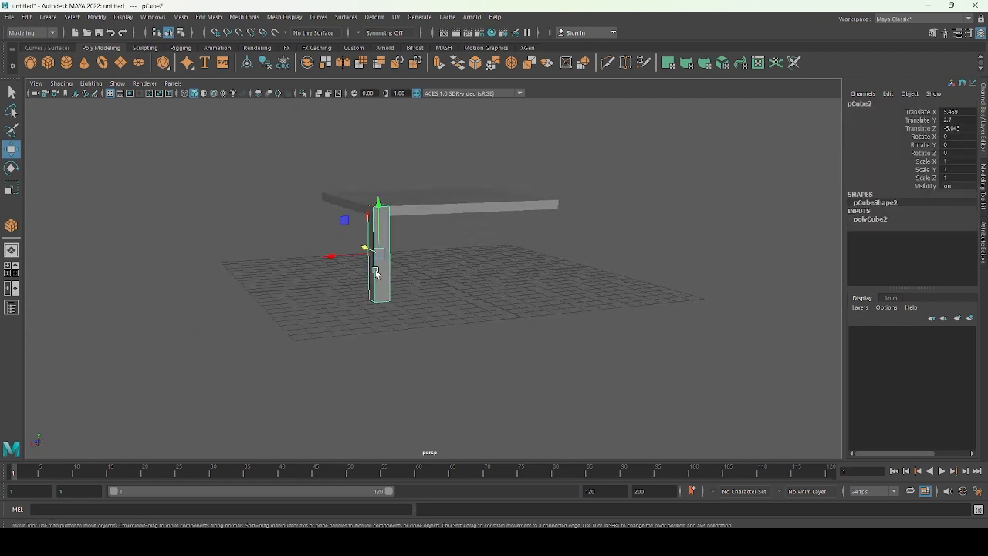
key("ctrl+d")
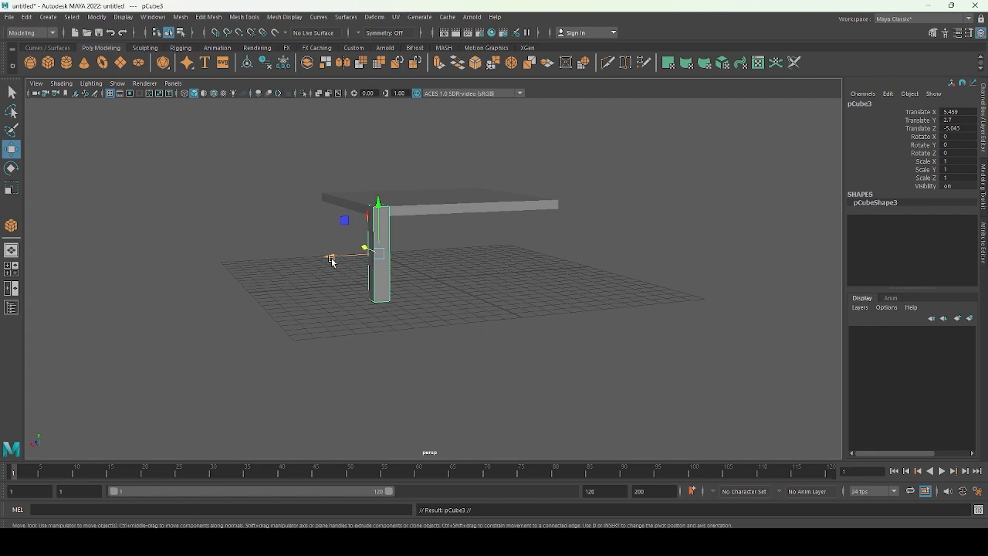
left_click_drag(332, 263, 507, 253)
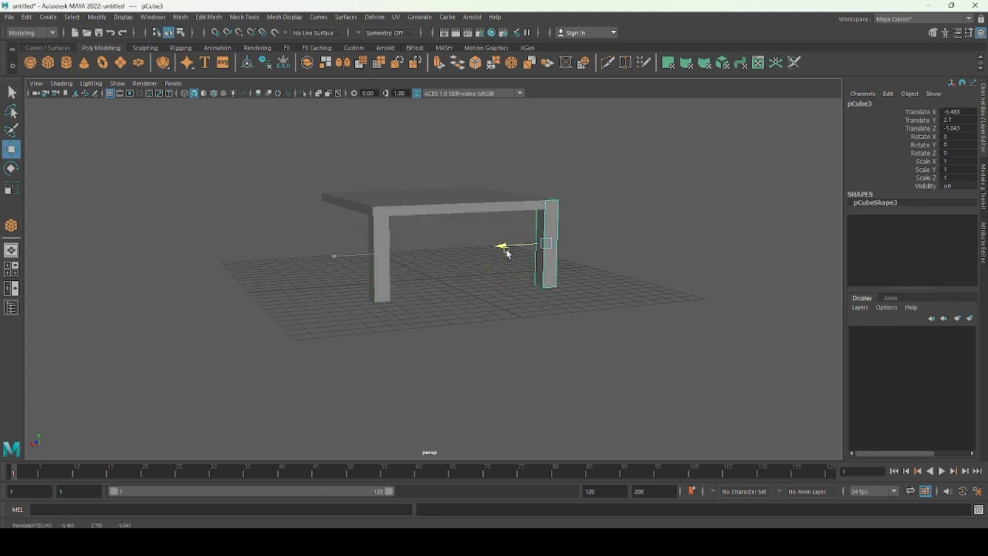
left_click_drag(582, 255, 555, 250, "alt")
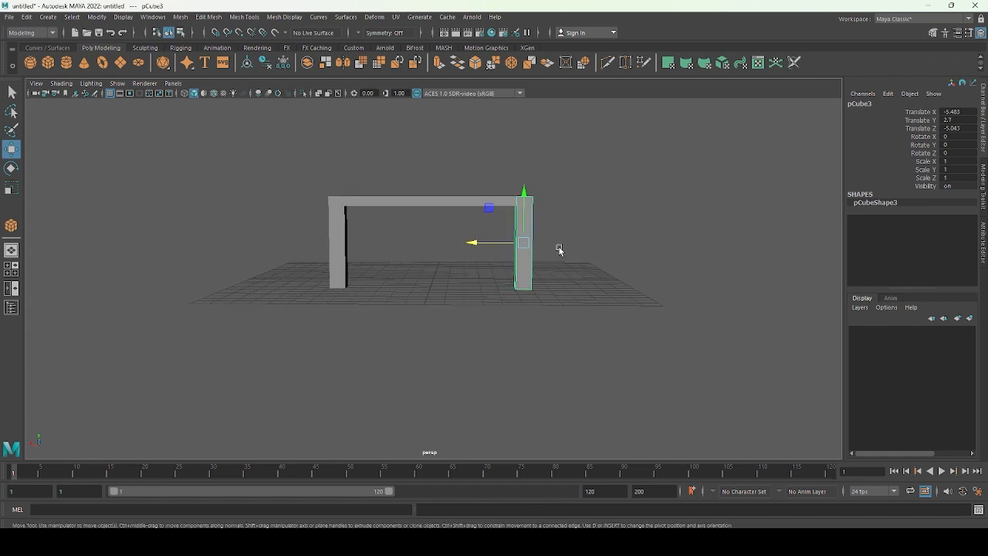
Duplicate both finished legs together and move the copies along Z to about 5.04, flush with the tabletop's opposite edge.
left_click_drag(344, 267, 280, 271)
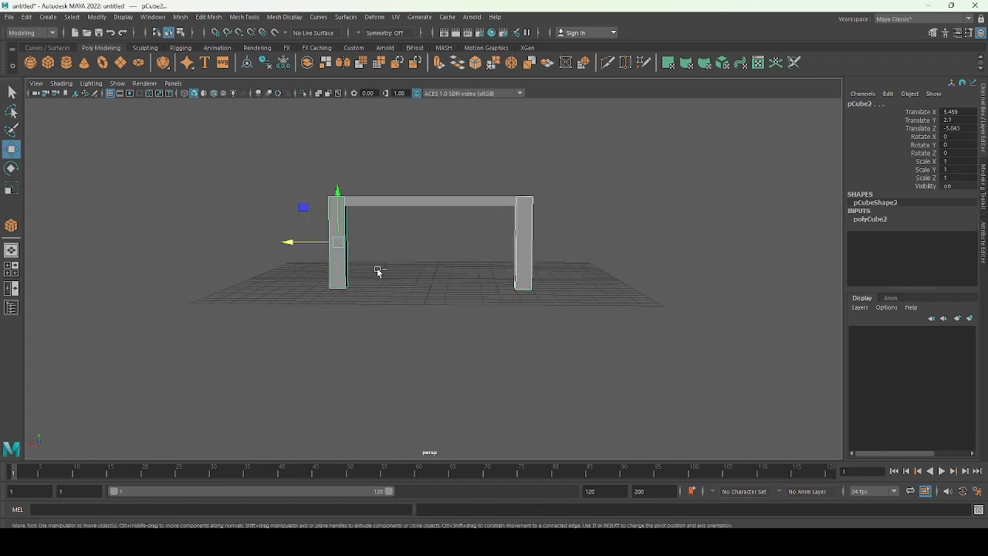
key("ctrl+d")
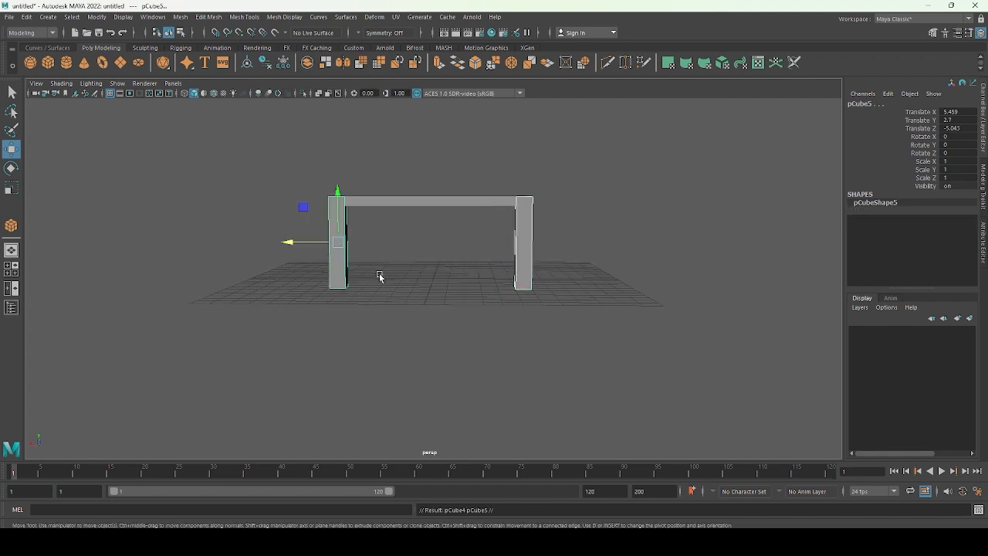
left_click_drag(302, 301, 489, 309, "alt")
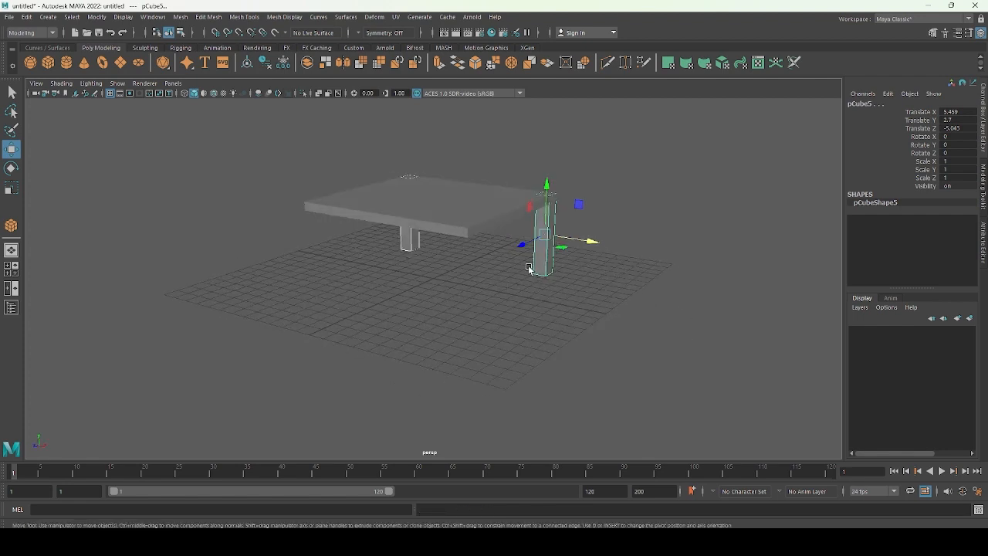
left_click_drag(526, 252, 520, 304)
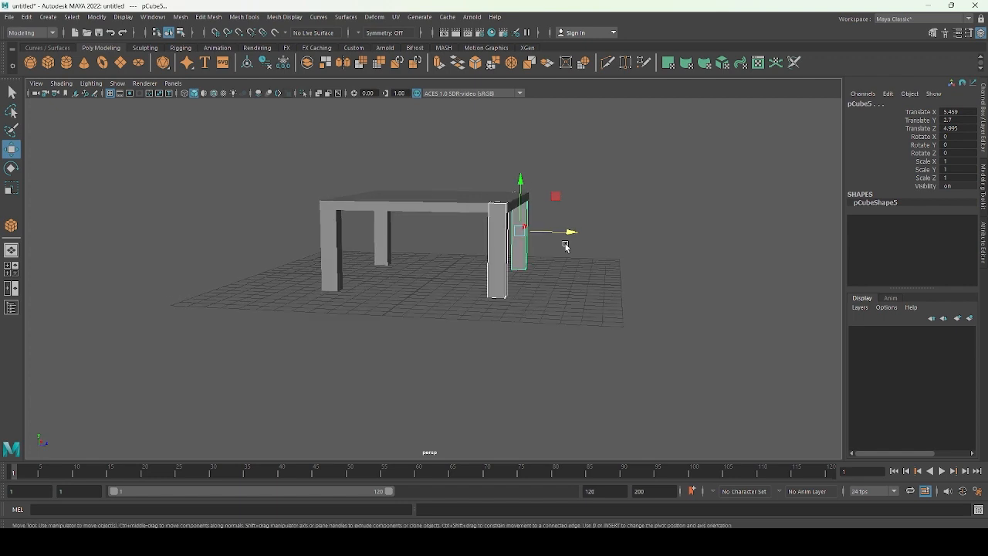
left_click_drag(570, 231, 574, 242)
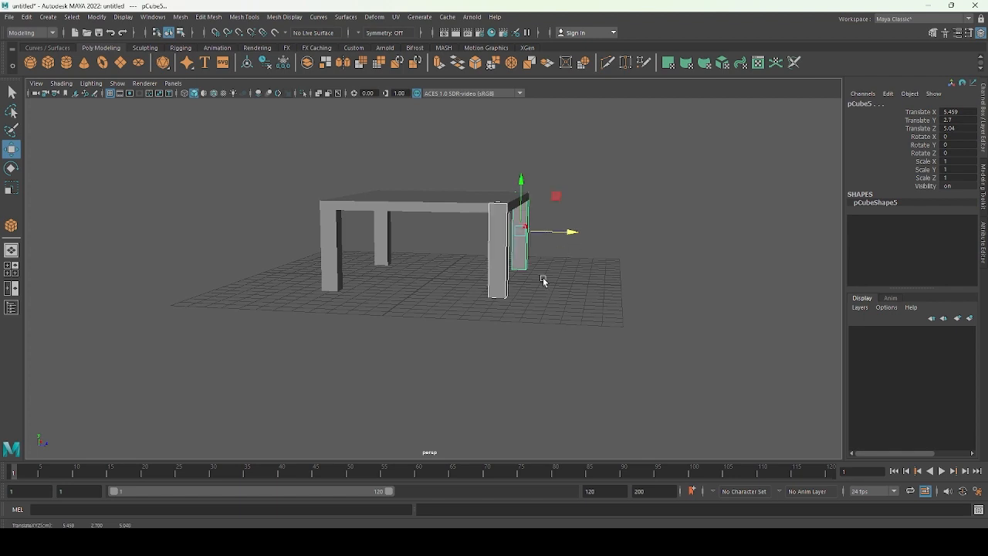
left_click_drag(542, 277, 442, 359, "alt")
left_click(633, 286)
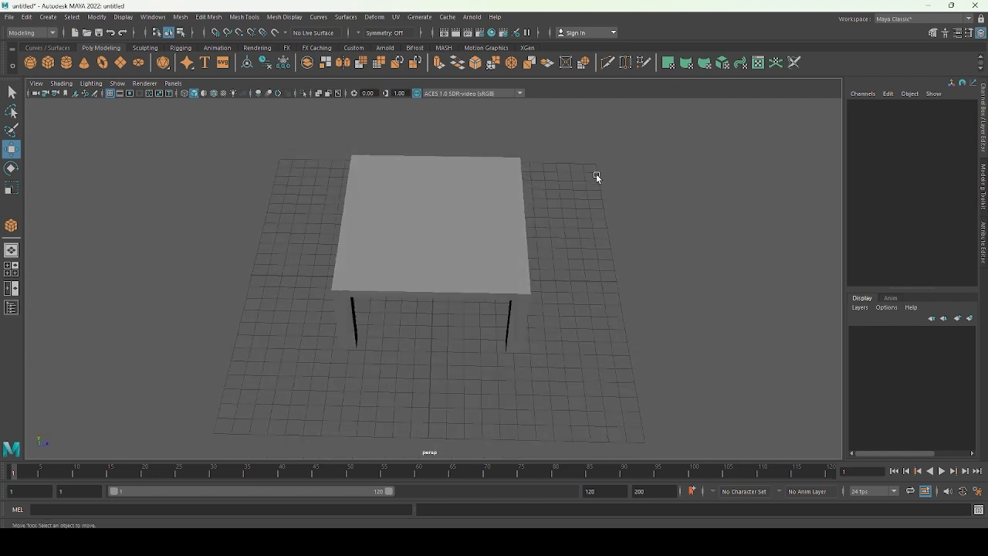
Combine the tabletop and all four legs into one mesh and move it along Z to about -19.08, clear of the grid.
left_click_drag(597, 159, 321, 334)
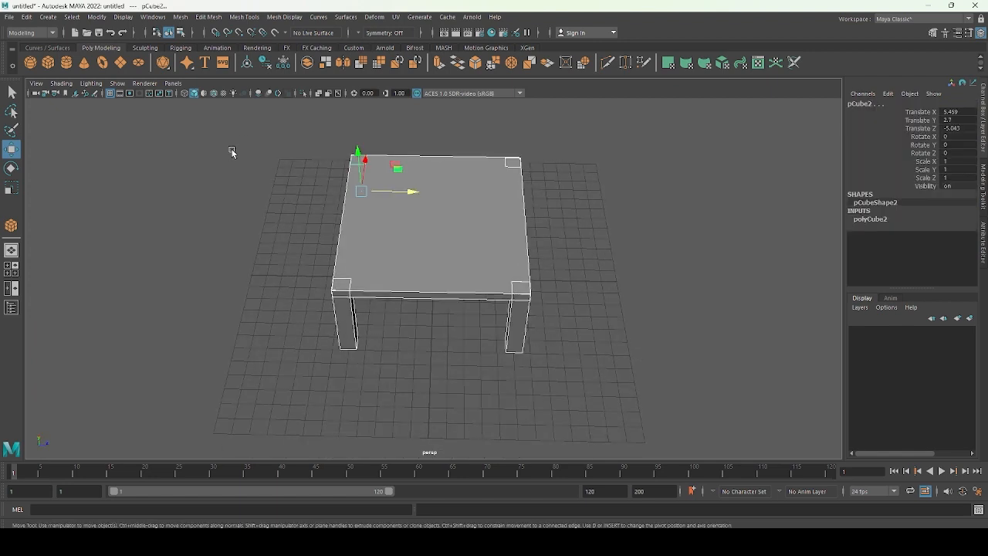
left_click(180, 16)
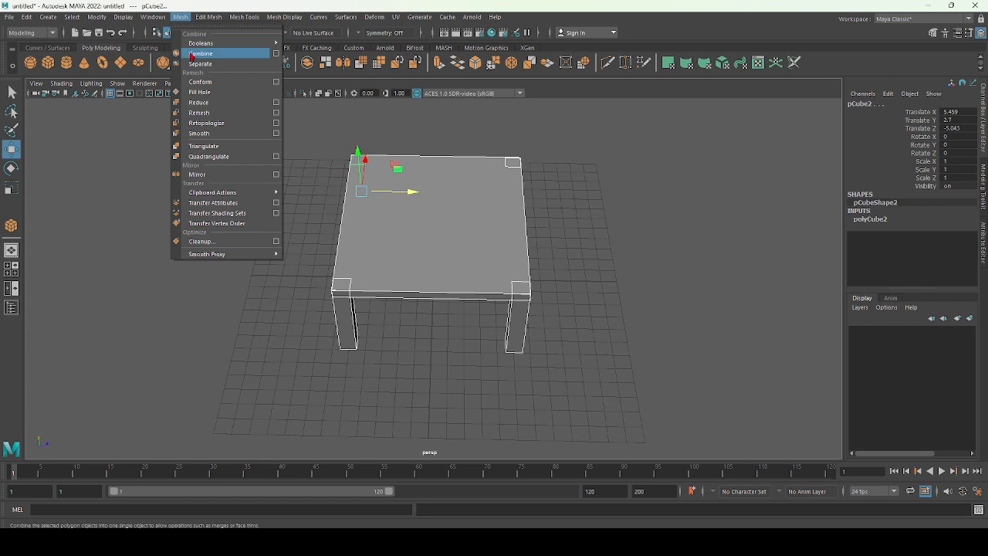
left_click(195, 54)
middle_click_drag(436, 225, 190, 229)
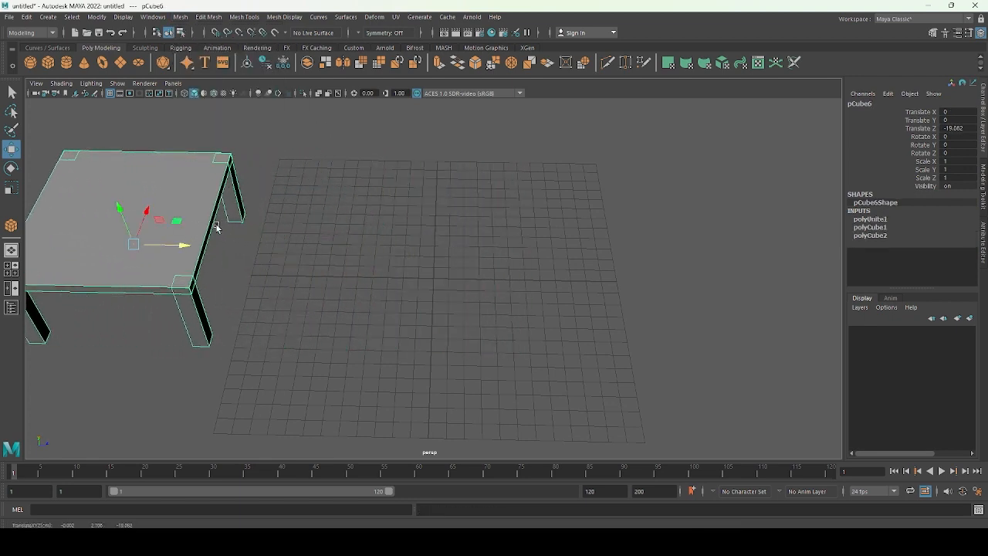
left_click(322, 232)
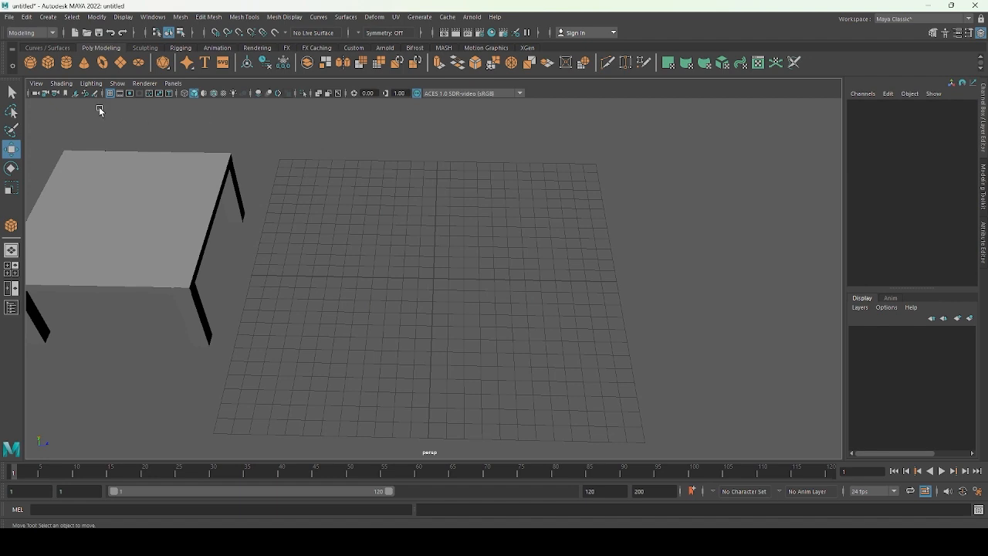
Draw a flat polygon cube near the grid's centre, about 5.35 wide, 5.06 deep and 0.62 high.
left_click(48, 62)
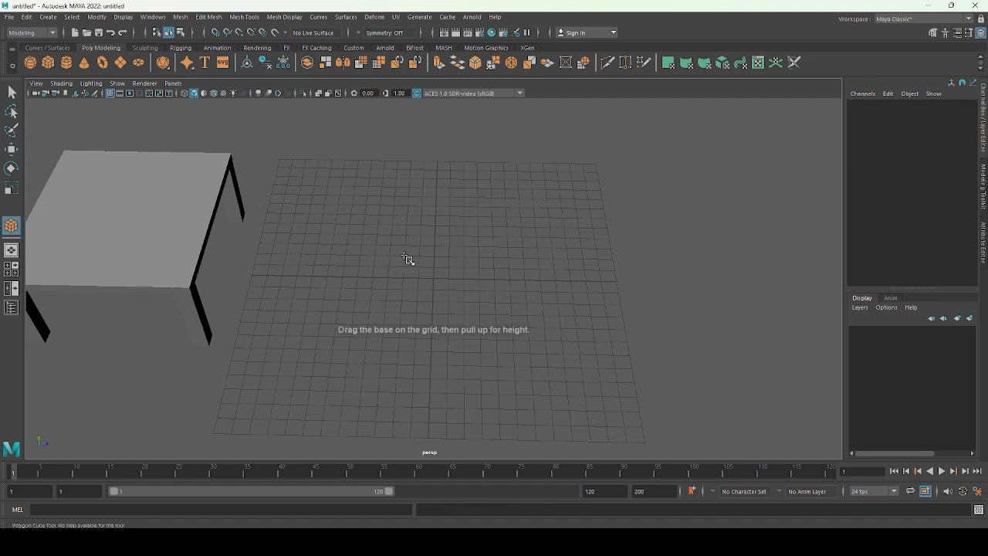
left_click_drag(402, 257, 490, 305)
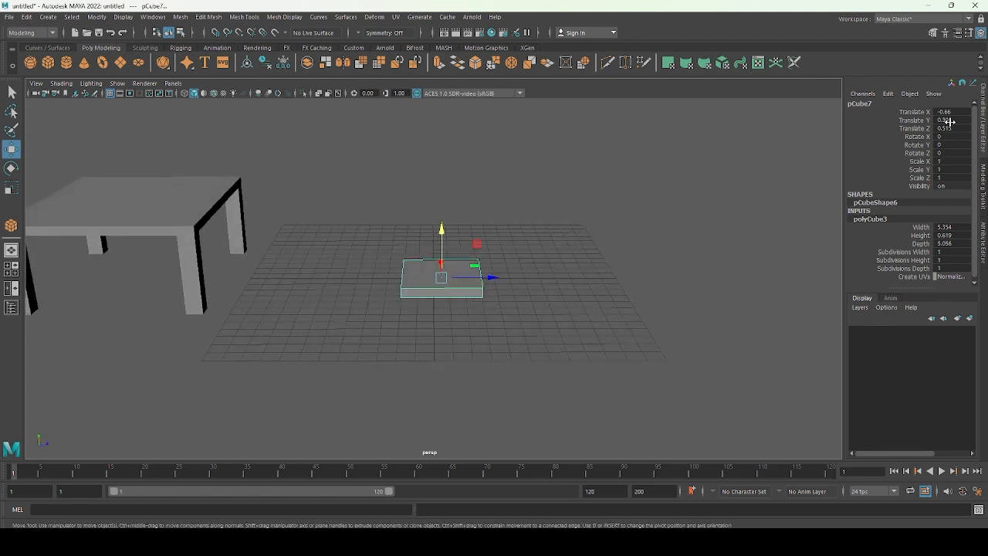
Set the new slab's X, Y and Z translation to 0 and raise it along Y to about 3.69.
left_click_drag(947, 113, 948, 128)
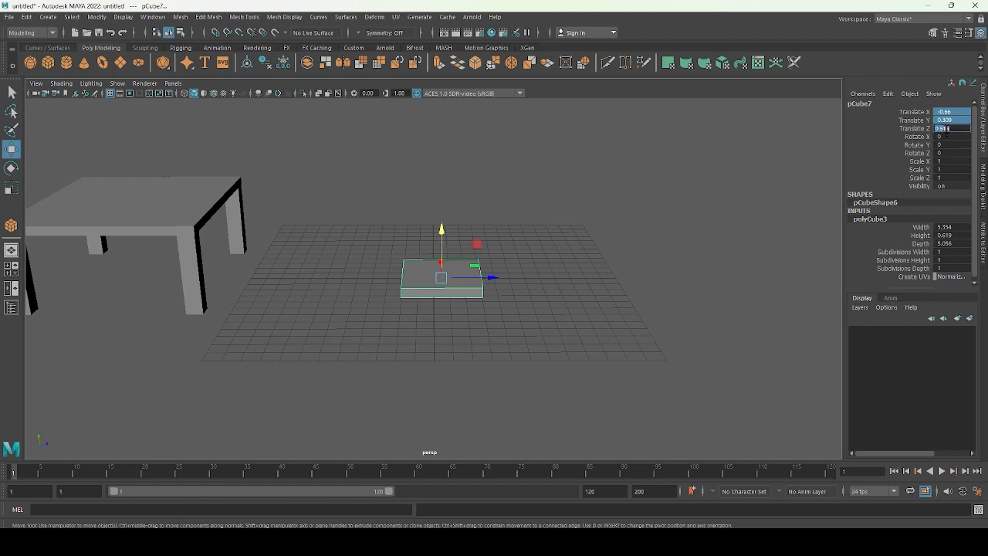
type("0")
key("Return")
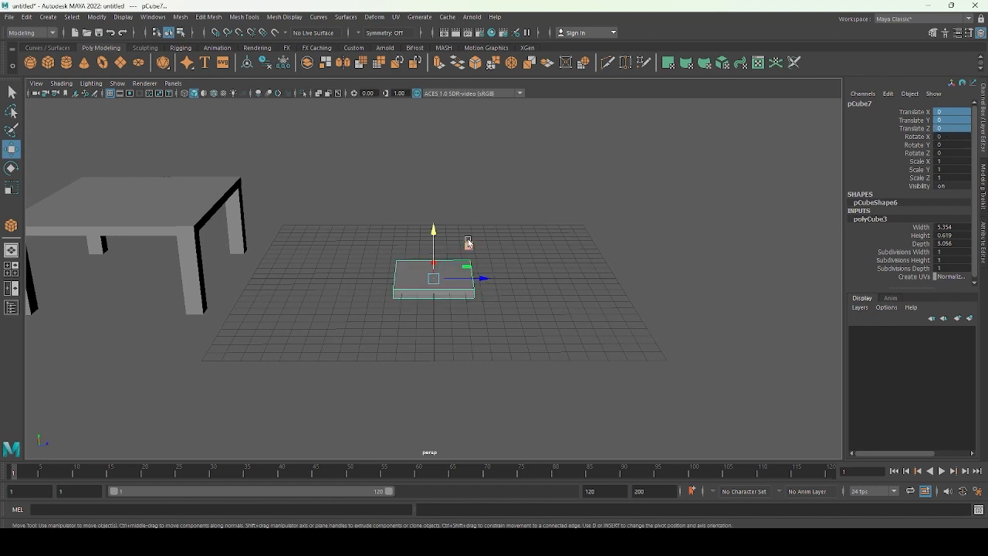
left_click_drag(434, 232, 442, 179)
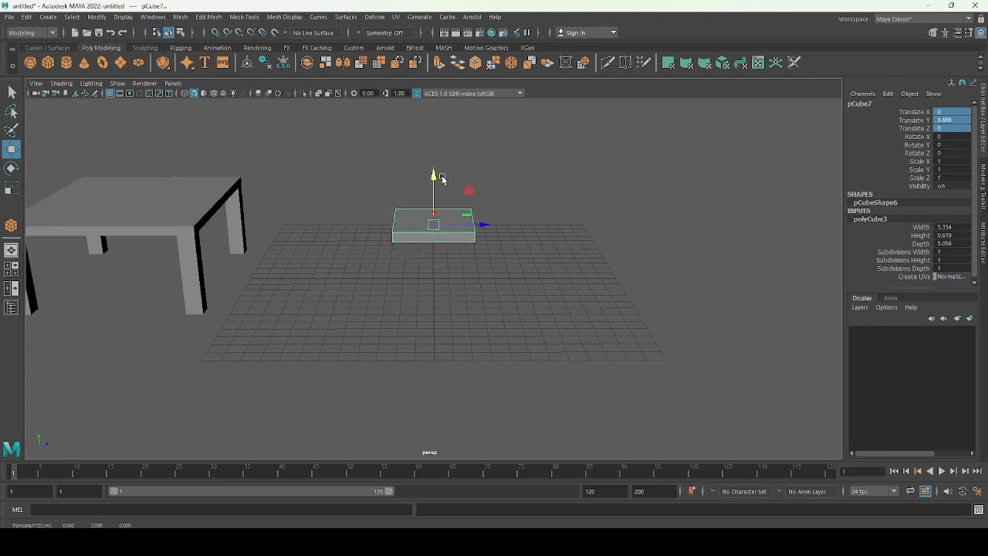
mouse_move(436, 297)
left_mouse_down("alt")
mouse_move(456, 265)
mouse_move(432, 286)
left_mouse_up("alt")
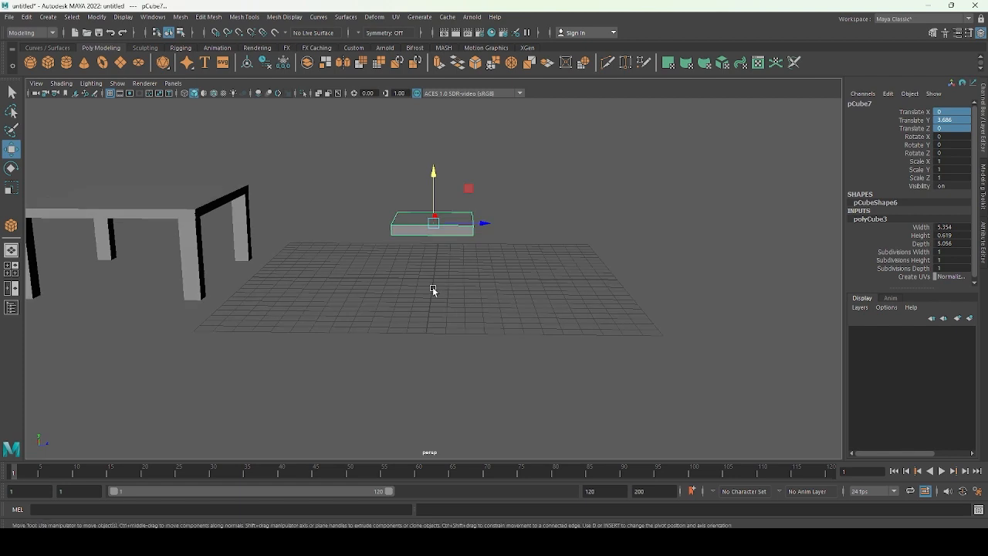
Draw a polygon cube leg at the small slab's -X, -Z corner in the top view, about 0.67 wide, 0.42 deep and 4.01 high.
key("space")
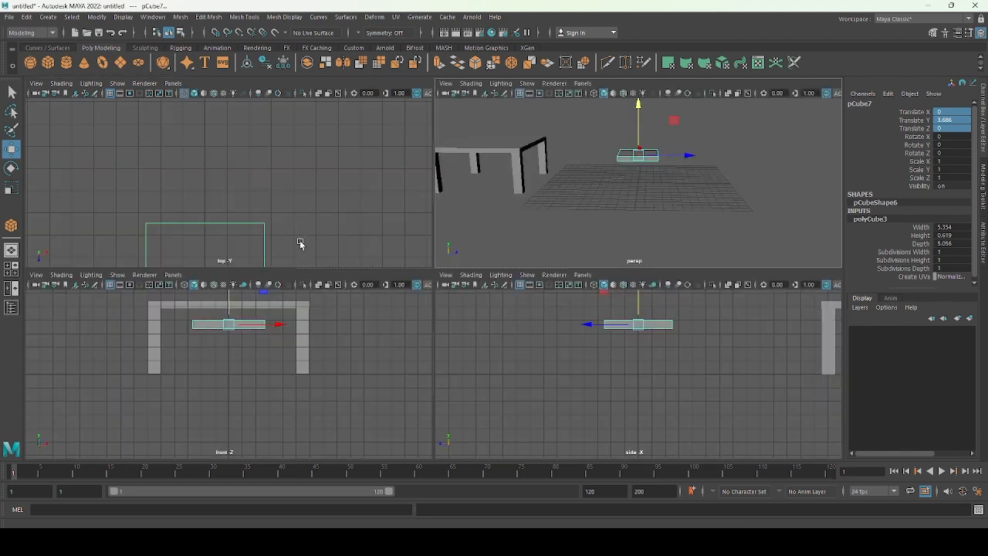
middle_click_drag(300, 244, 326, 145, "alt")
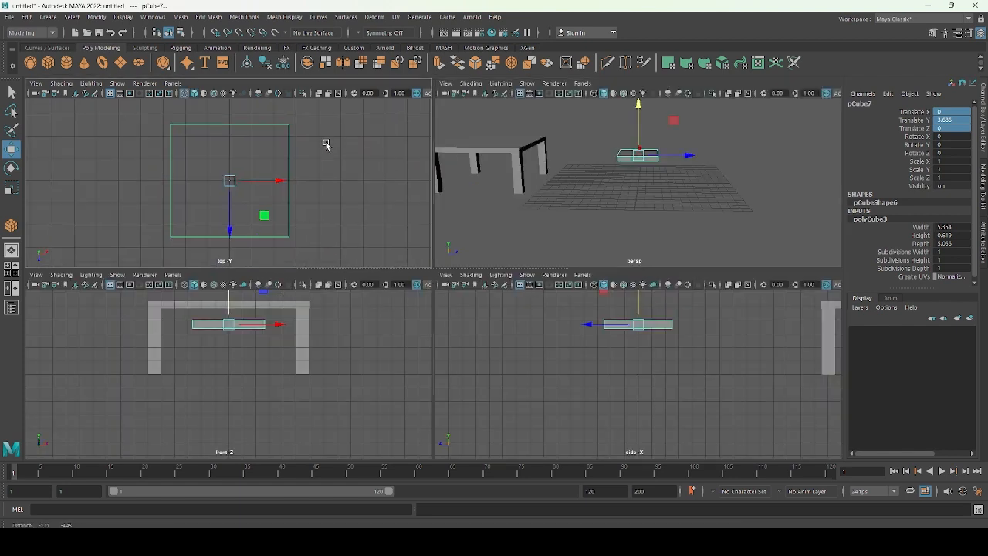
left_click(48, 63)
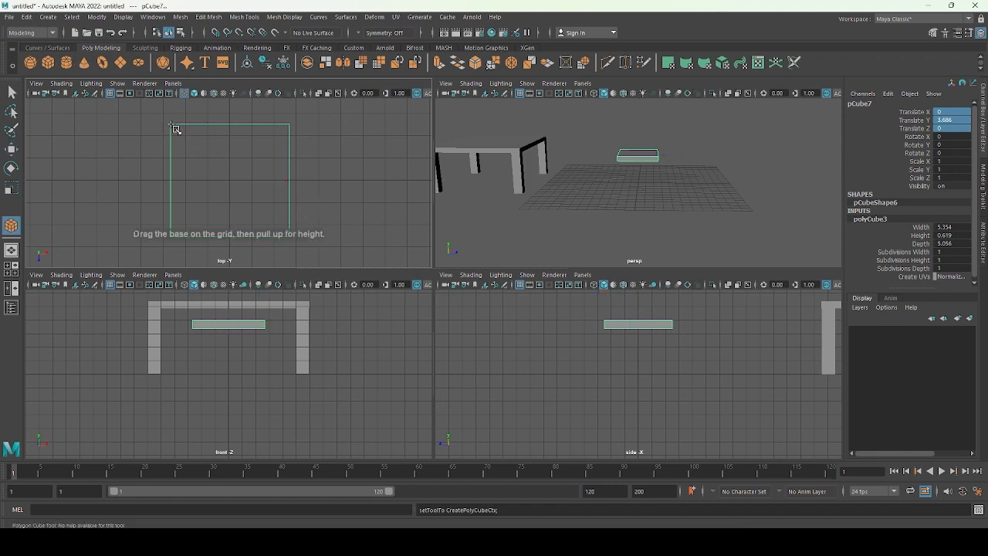
left_click_drag(176, 130, 180, 135)
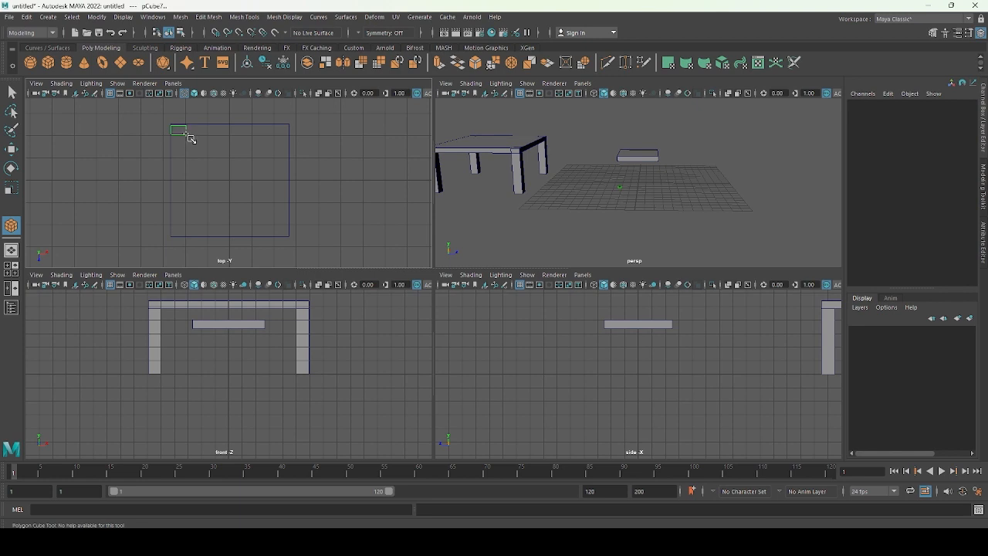
left_click_drag(188, 135, 194, 35)
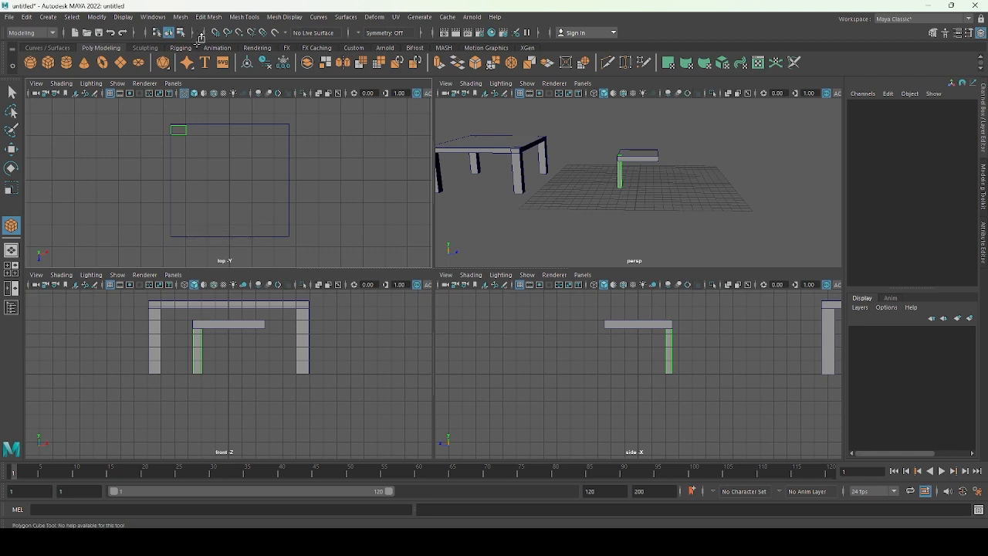
key("w")
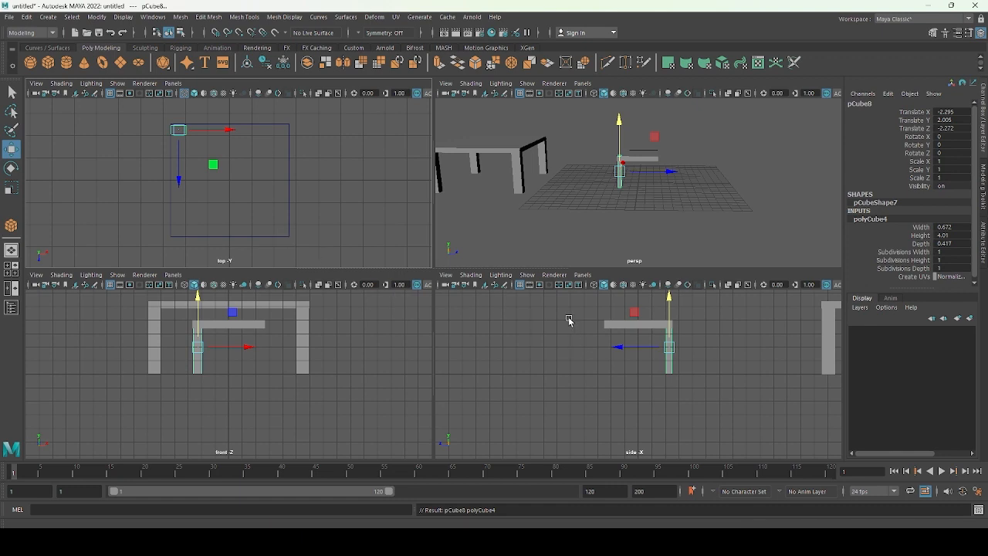
Move the small leg along Z to about -2.31 in the side view, flush with the slab's edge.
left_click_drag(568, 318, 608, 355)
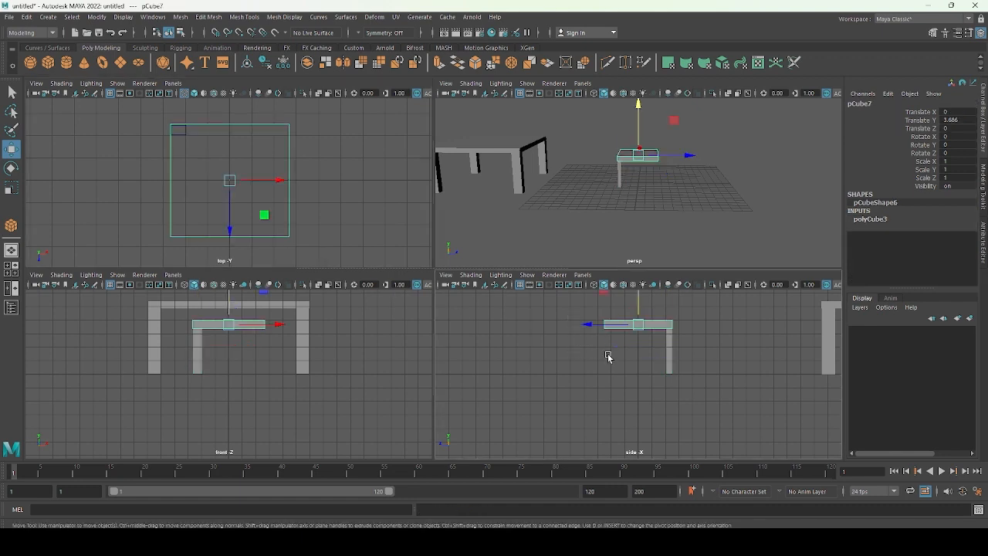
key("4")
left_click_drag(656, 359, 669, 364)
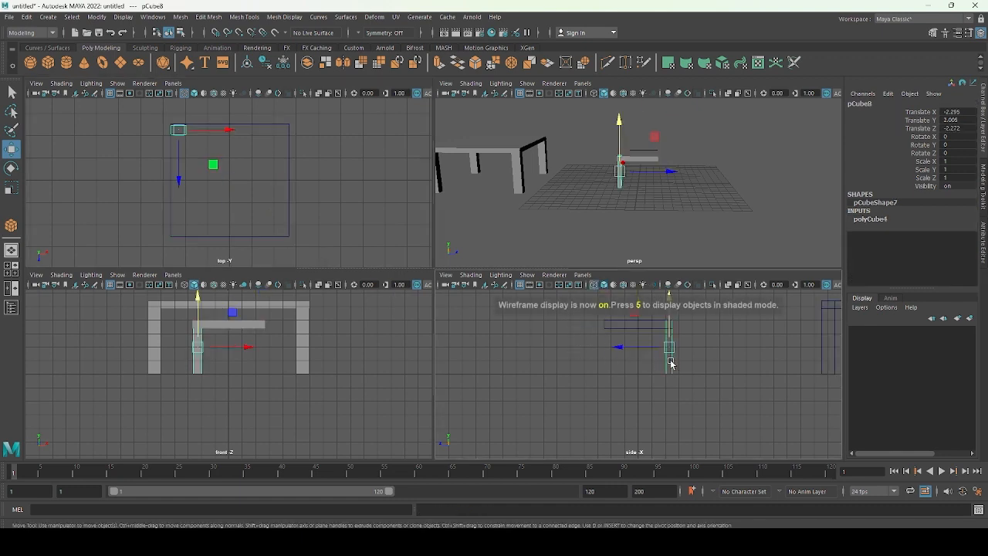
scroll(687, 365, "up", 5)
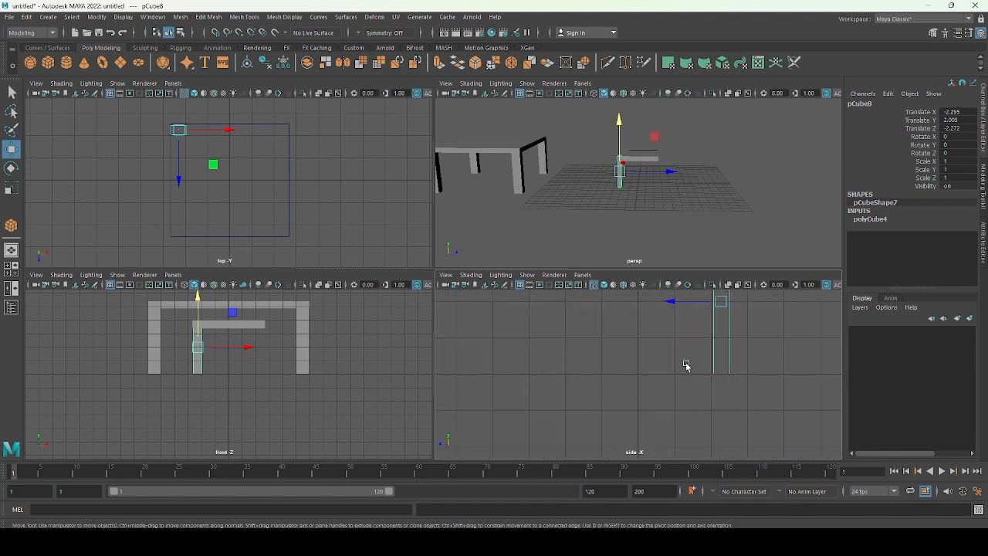
middle_click_drag(765, 350, 735, 423, "alt")
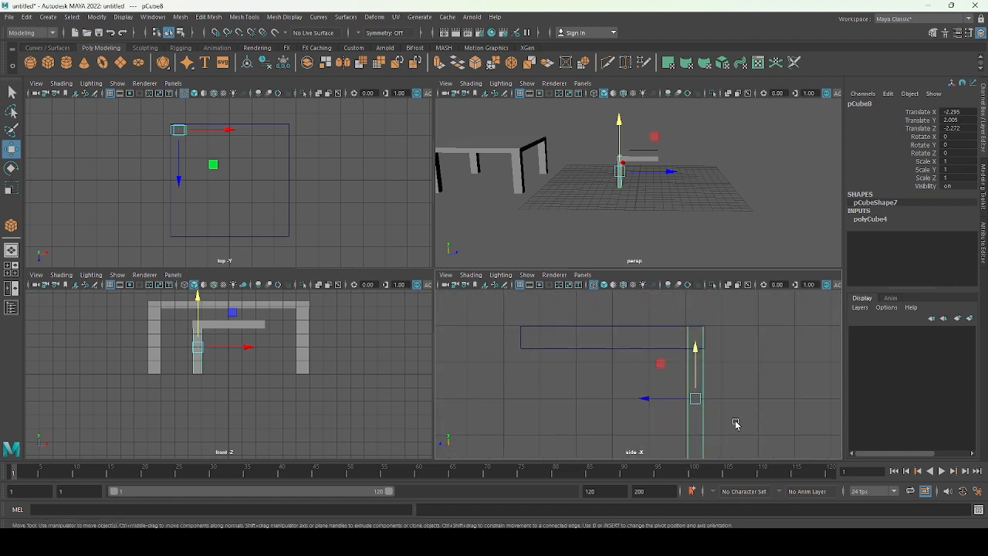
left_click_drag(643, 400, 646, 403)
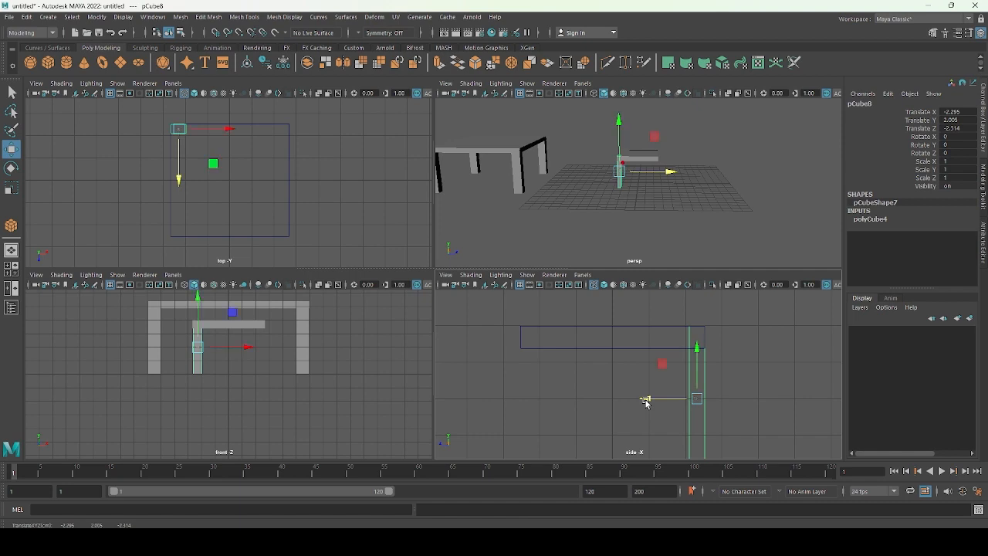
Restore shaded display, deselect the small leg and return to a single perspective view.
key("5")
left_click(588, 388)
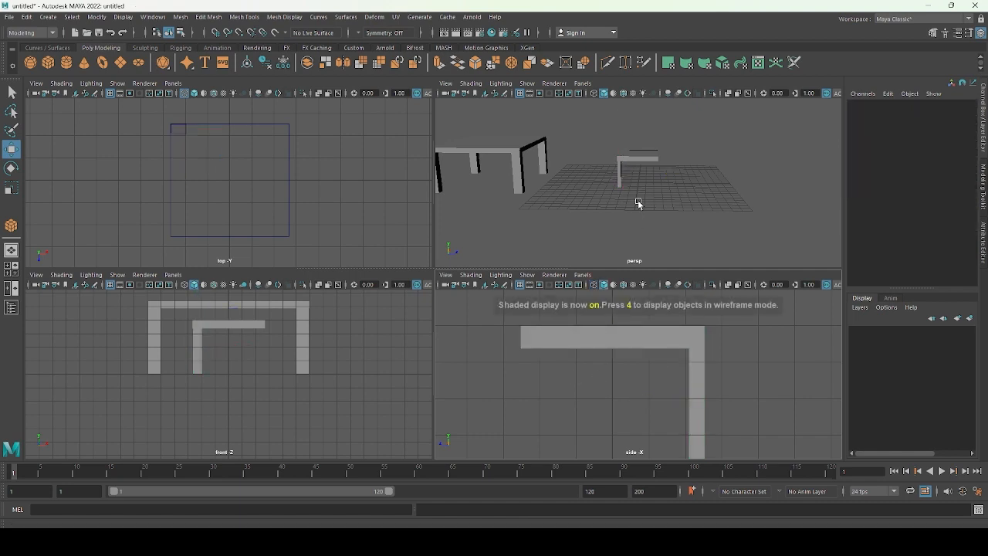
key("5")
key("space")
left_click_drag(439, 304, 538, 305, "alt")
scroll(538, 305, "up", 4)
key("space")
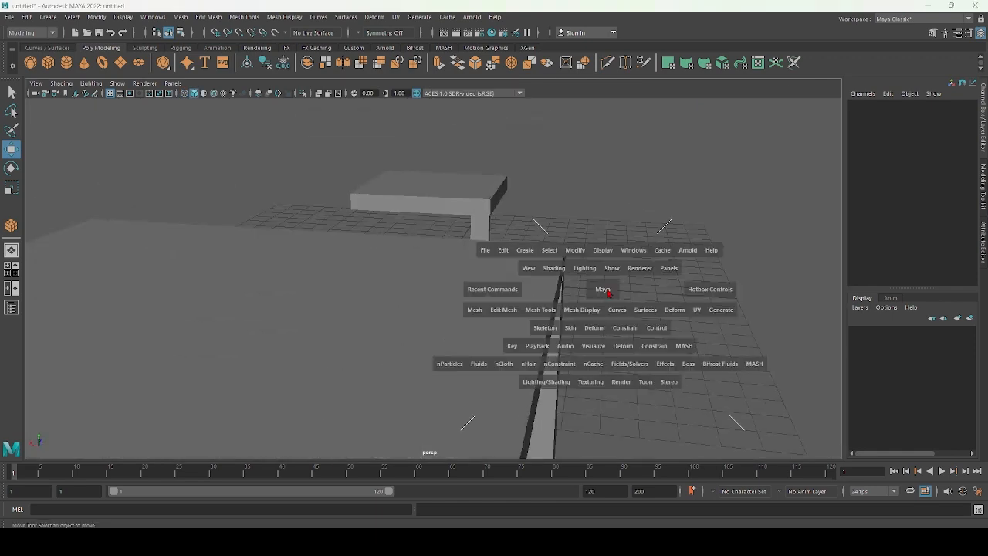
mouse_move(607, 292)
left_mouse_down()
mouse_move(573, 300)
mouse_move(599, 288)
left_mouse_up()
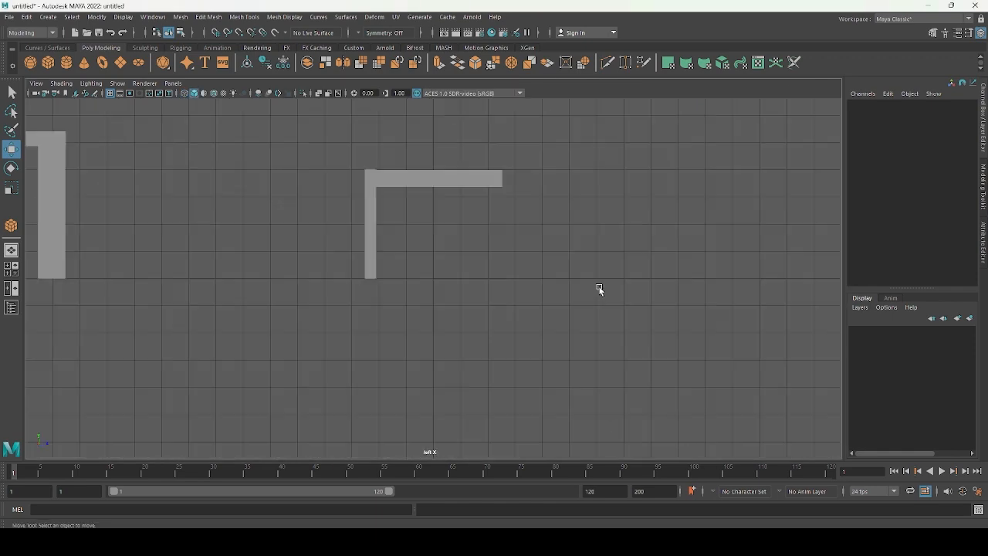
key("space")
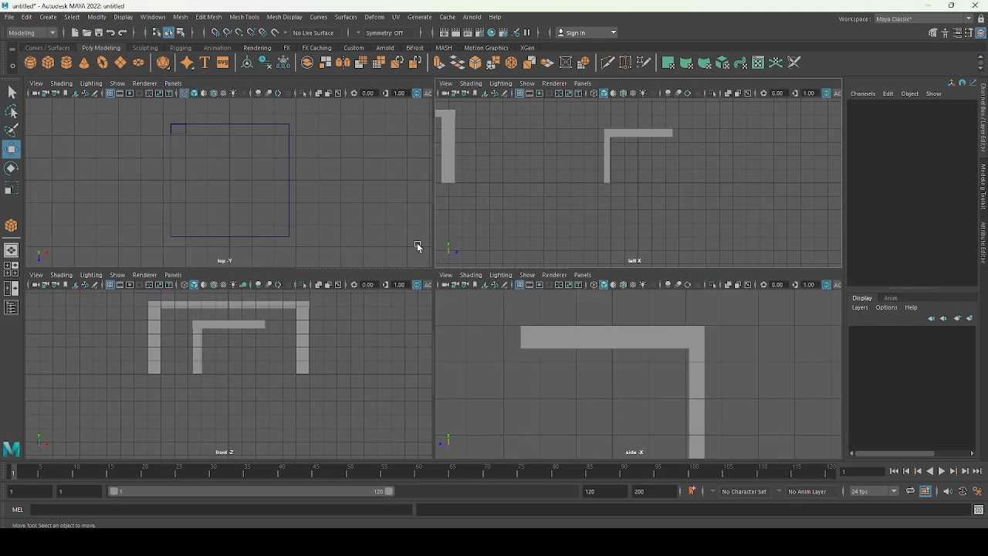
left_click(17, 251)
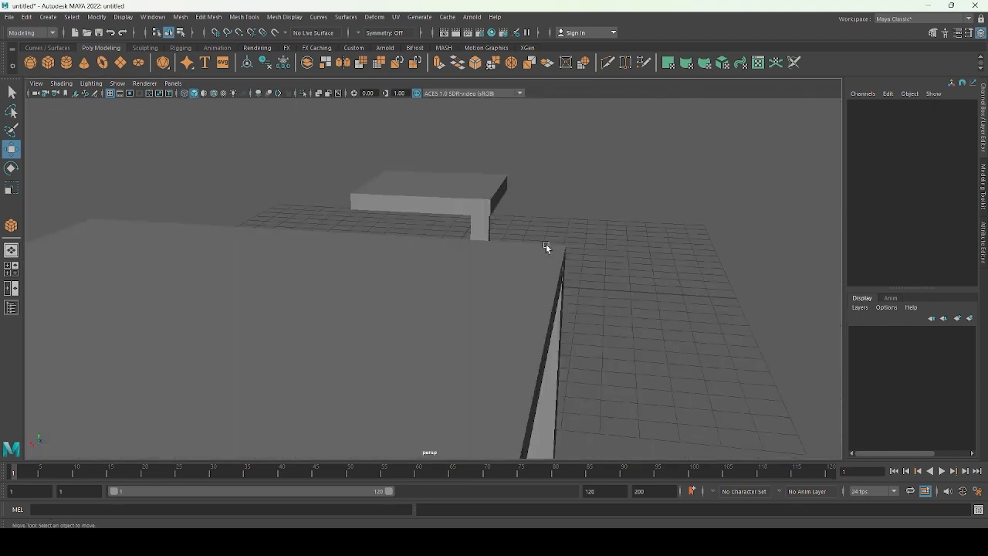
Duplicate the small leg and move the copy along Z to about 2.35, under the slab's opposite corner on the -X side.
left_click_drag(566, 245, 367, 262, "alt")
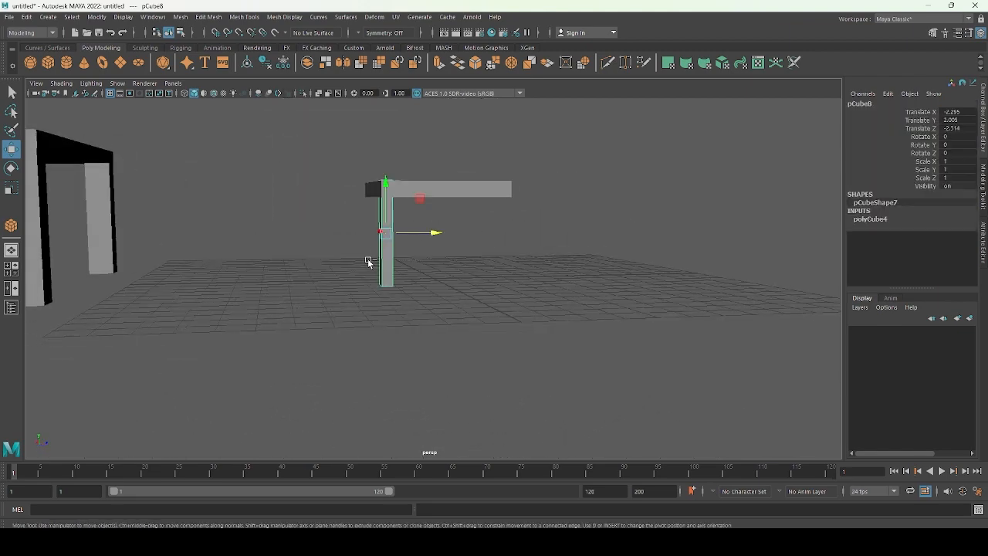
key("ctrl+d")
left_click_drag(428, 232, 413, 282)
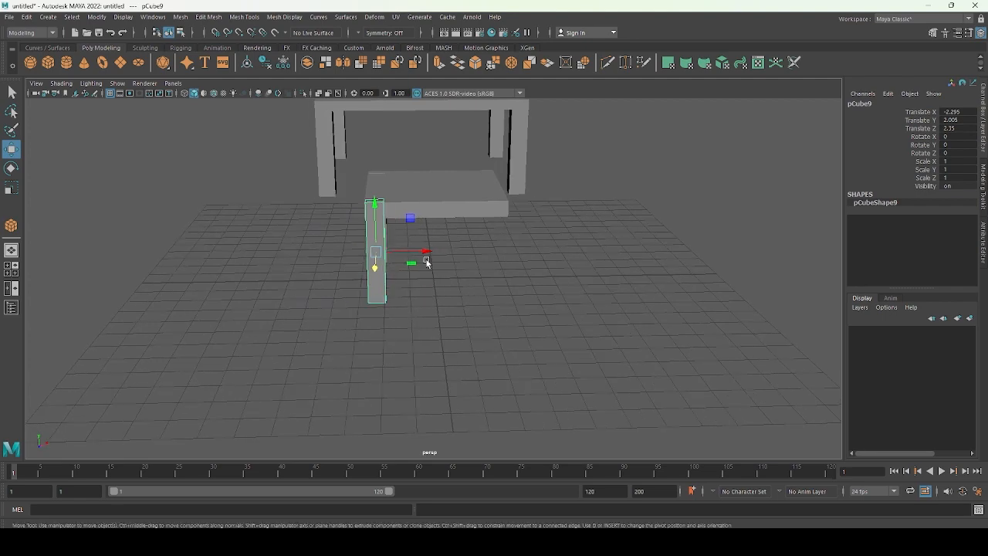
left_click_drag(419, 313, 520, 273)
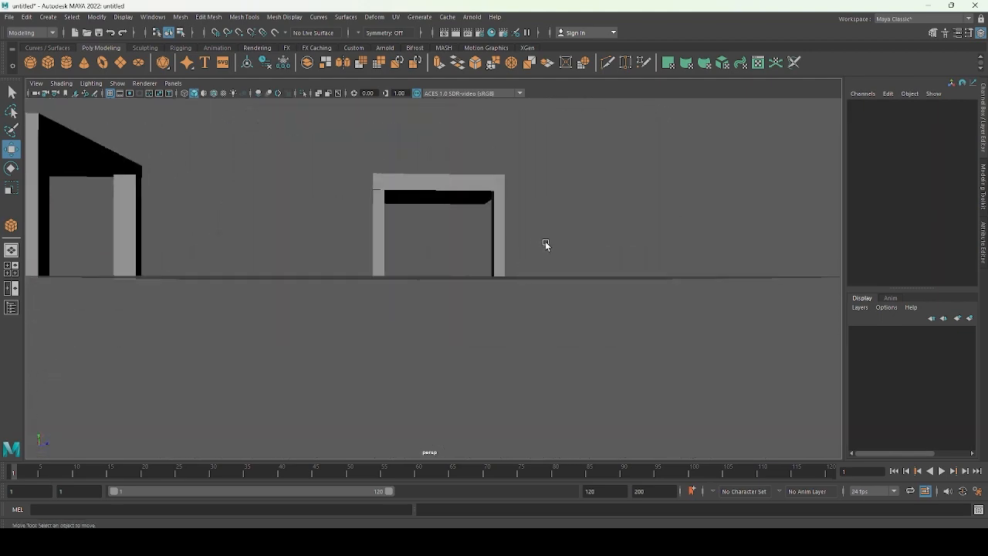
Duplicate the two chair legs on the -X side and move the copies along X to about 2.33, under the opposite corners.
left_click(378, 257)
key("ctrl+d")
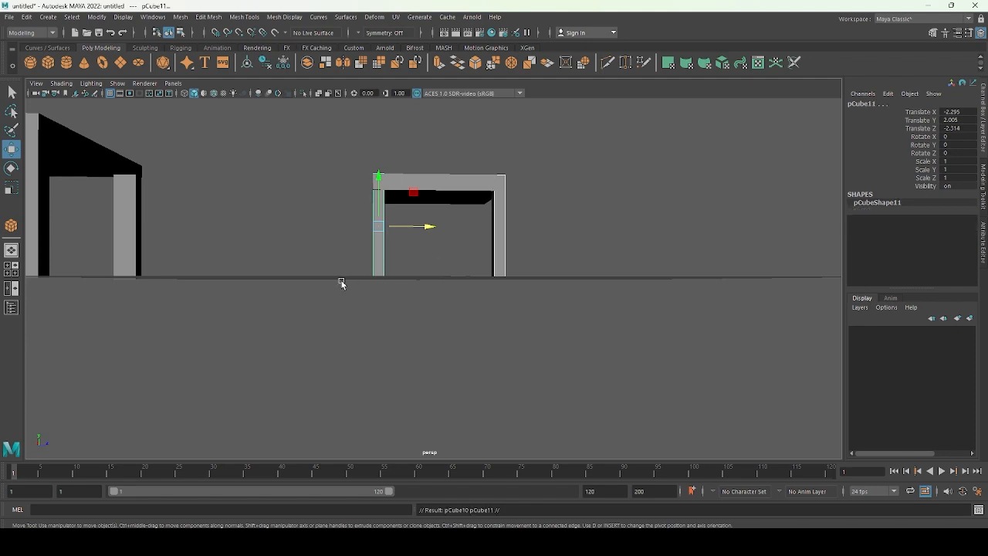
left_click_drag(342, 283, 468, 302, "alt")
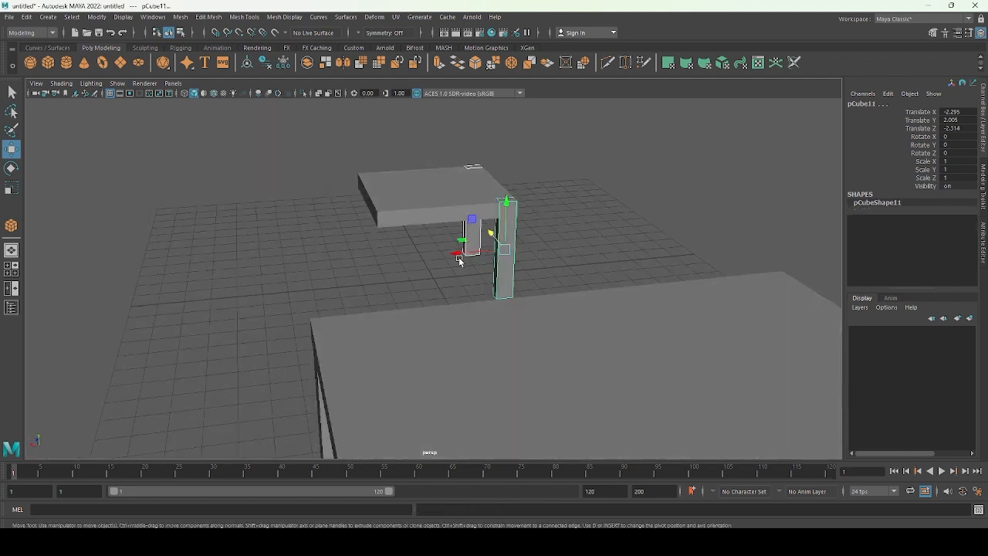
left_click_drag(459, 261, 337, 263)
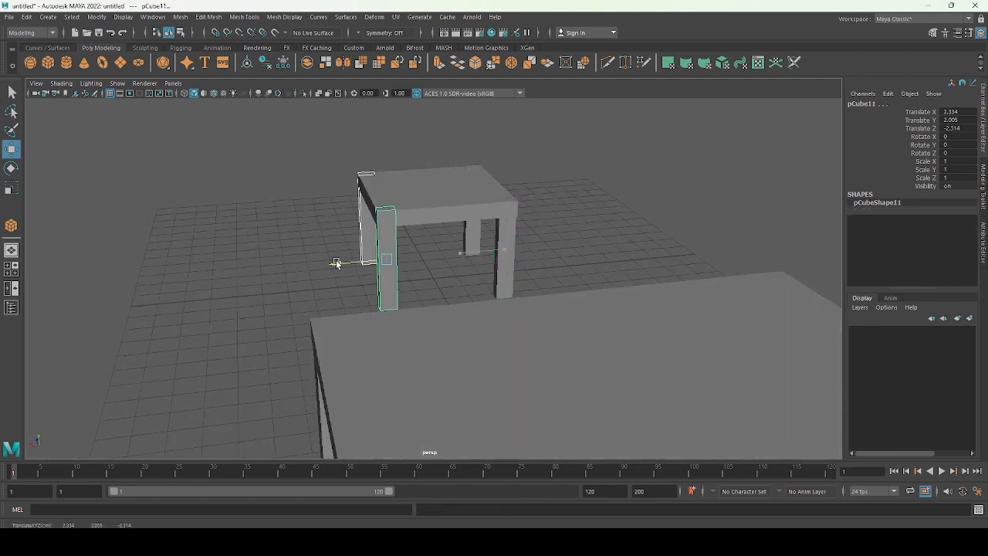
Stretch the two +Z chair legs to a Y scale of about 2.37 and raise them along Y to about 4.67 as back posts.
left_click_drag(280, 247, 522, 247, "alt")
left_click(398, 292)
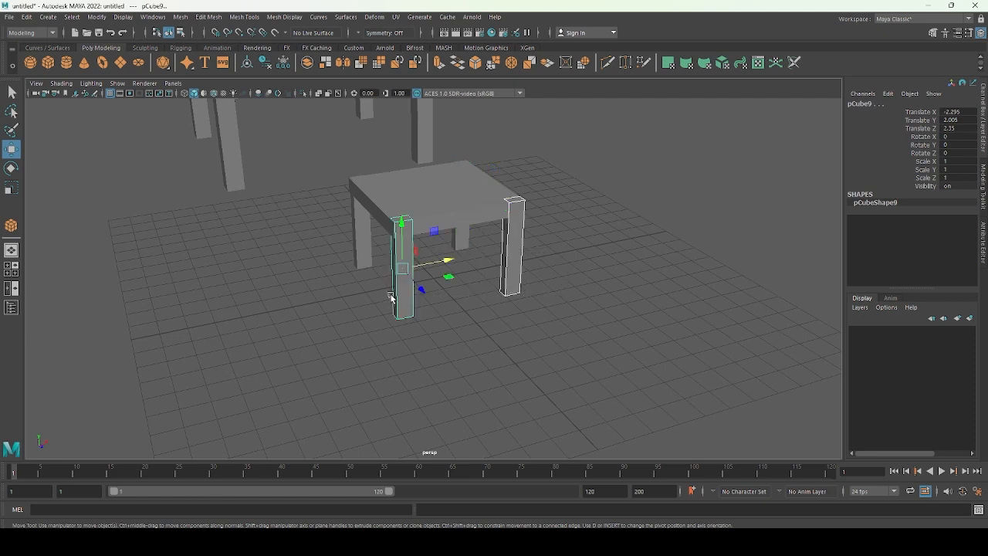
double_click(873, 202)
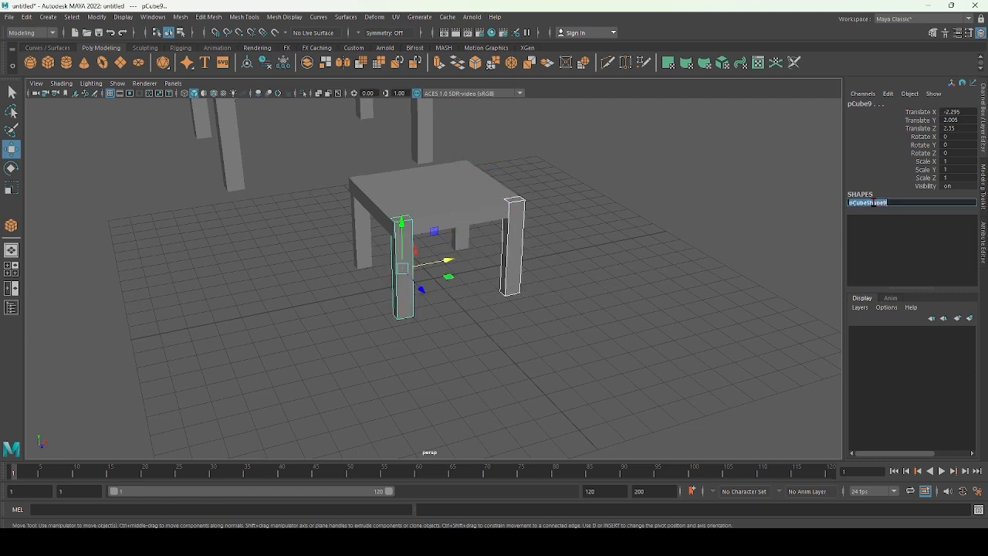
left_click(607, 240)
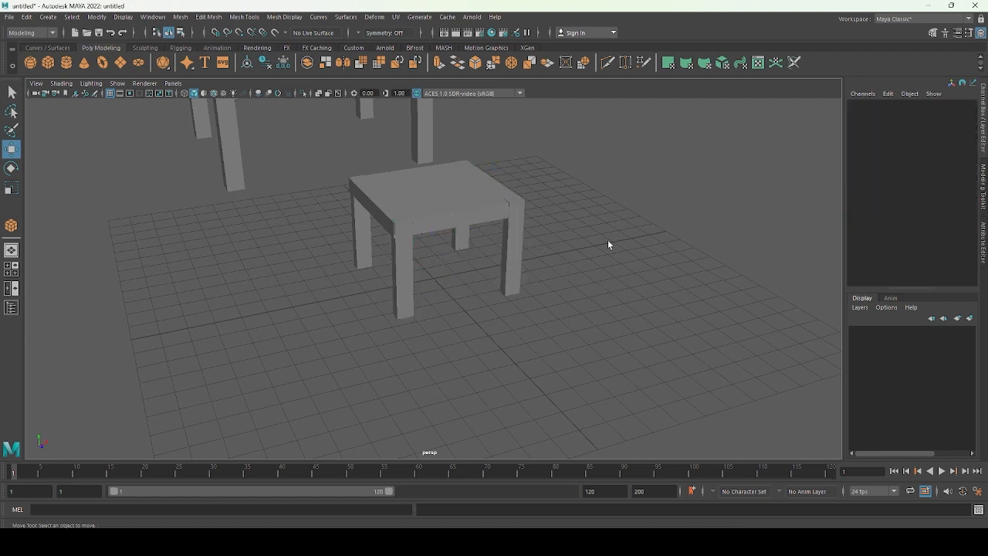
left_click(404, 304)
left_click(451, 318)
left_click_drag(378, 305, 569, 280)
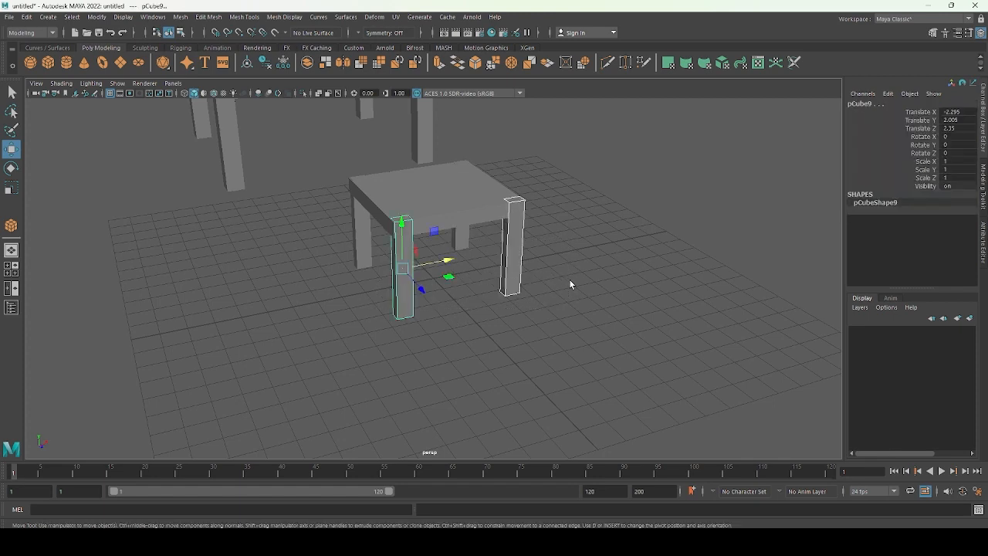
left_click(17, 183)
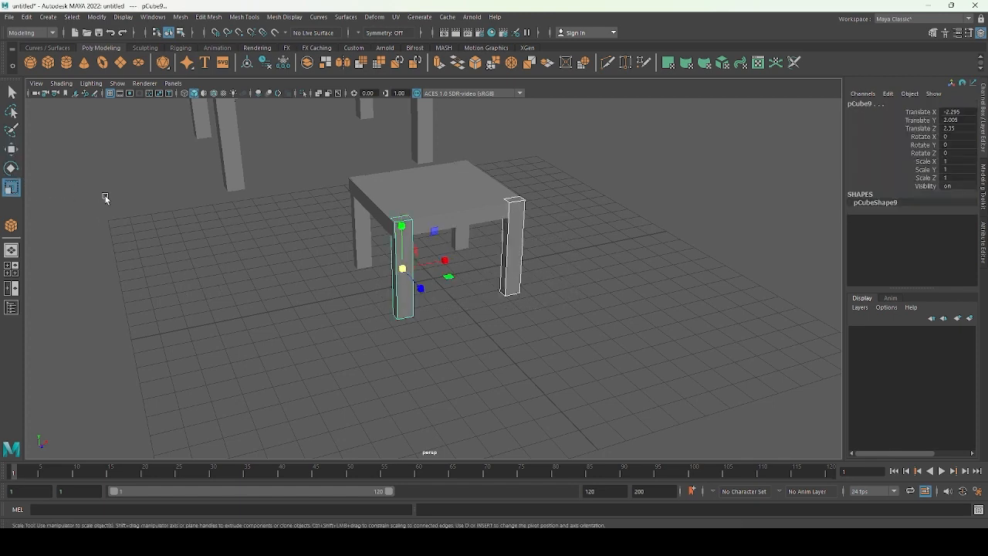
key("e")
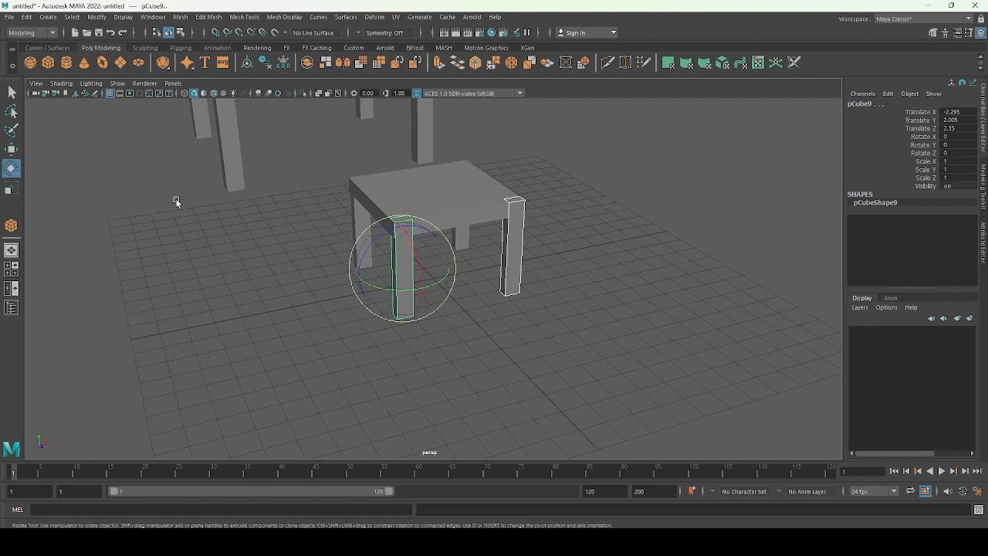
key("r")
left_click_drag(403, 226, 409, 163)
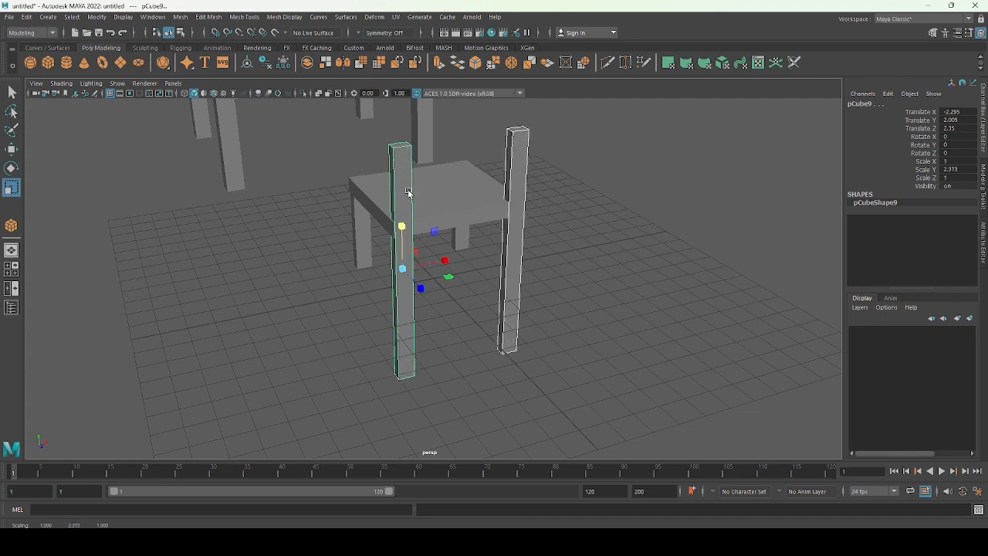
key("w")
left_click_drag(400, 226, 388, 153)
Activate the Polygon Cube tool and switch from the perspective view to the four-view layout.
left_click_drag(434, 247, 547, 245, "alt")
left_click_drag(470, 278, 488, 298, "alt")
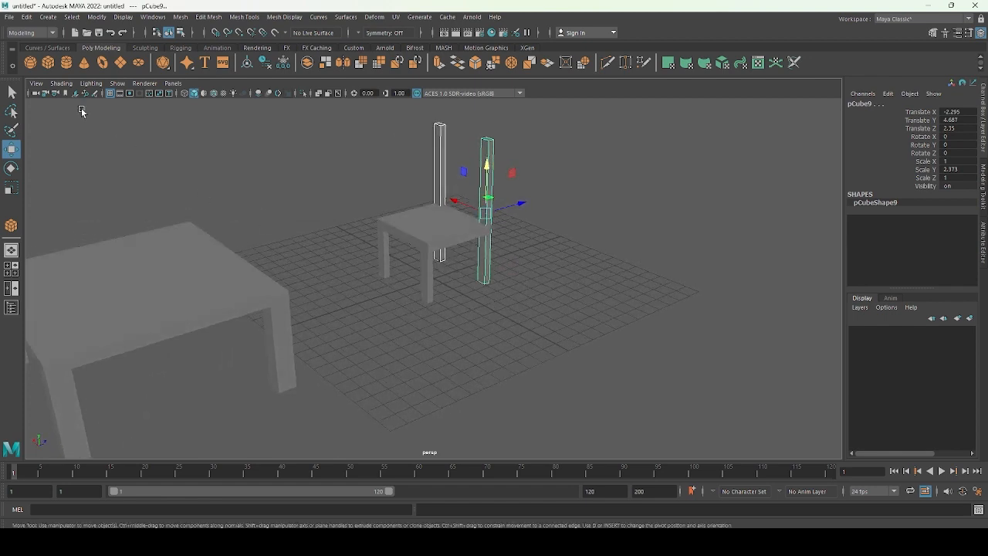
left_click(48, 63)
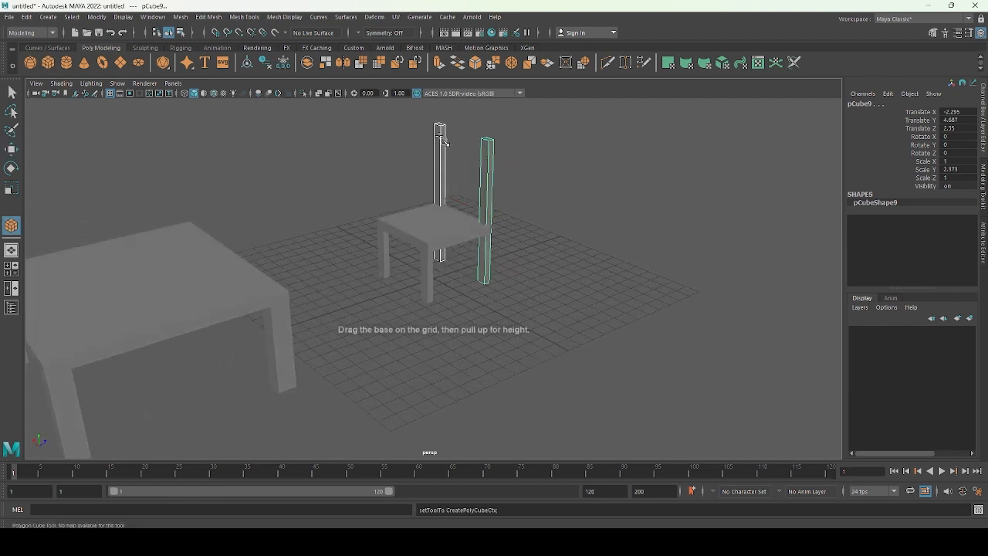
key("space")
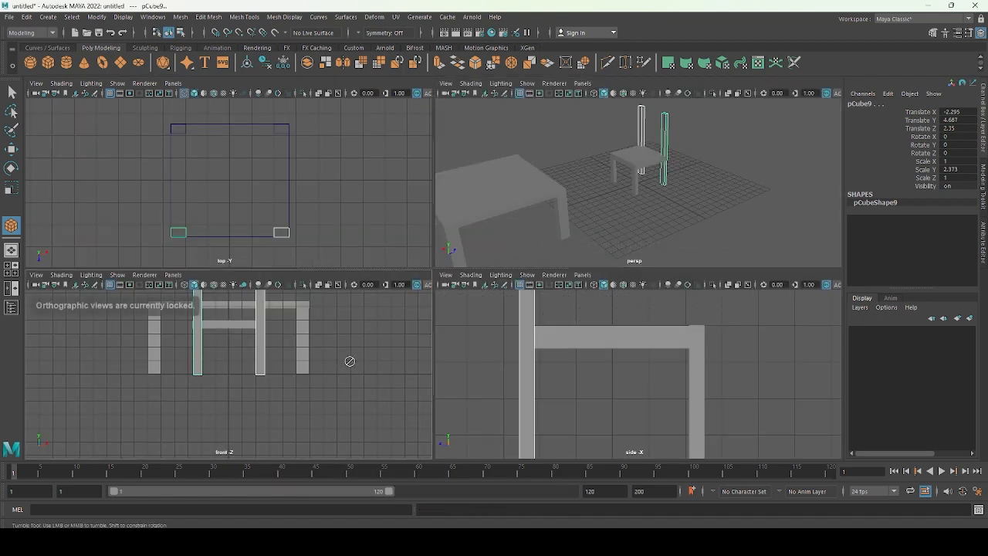
left_click(277, 403)
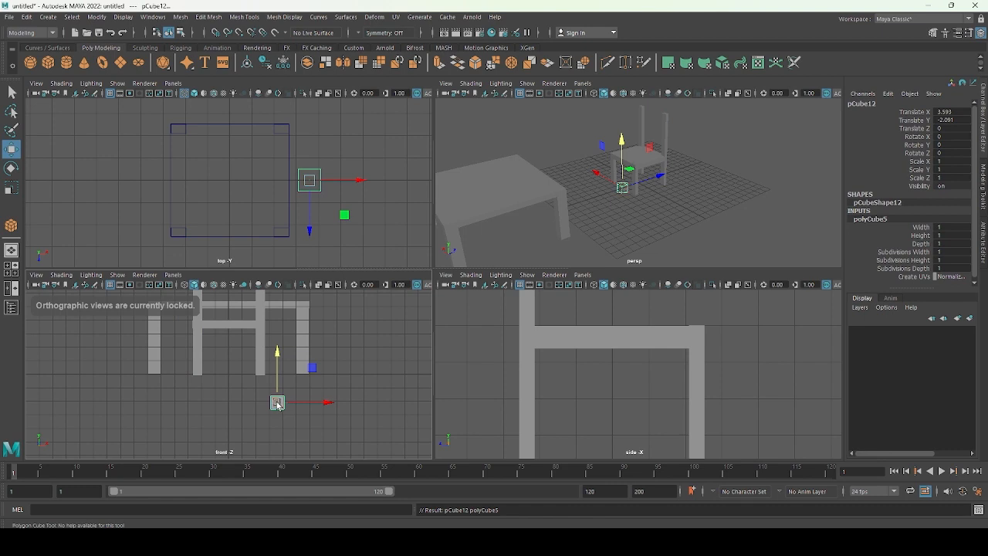
left_click(276, 405)
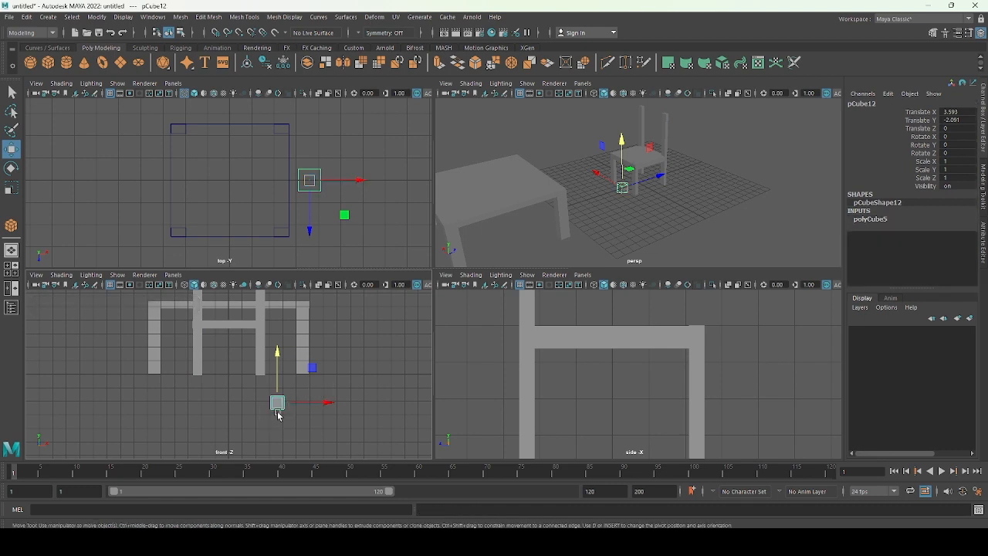
left_click(283, 417)
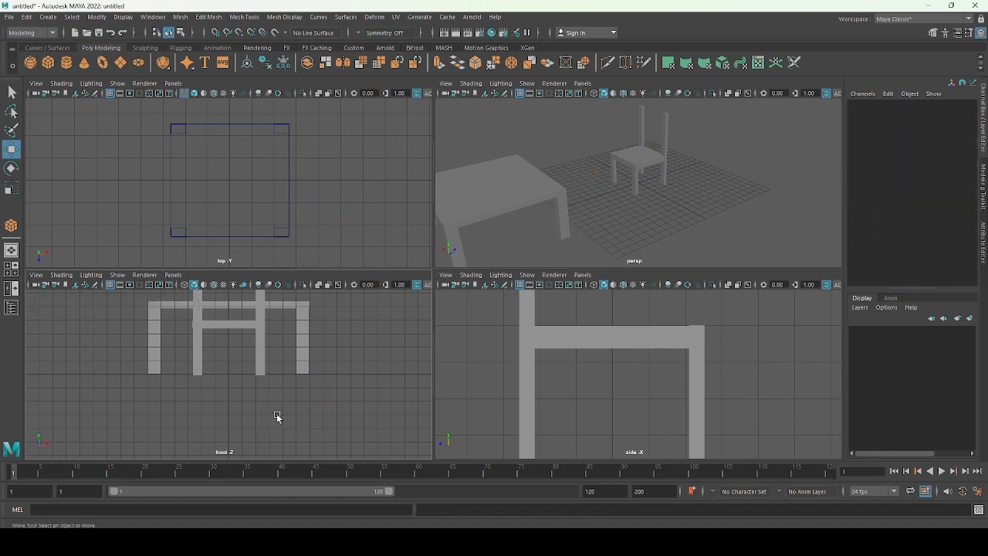
Draw a polygon cube crossbar between the tops of the back posts in the front view, about 5.17 wide, 0.28 high and 0.46 deep.
scroll(276, 413, "up", 3)
middle_click_drag(250, 345, 254, 516, "alt")
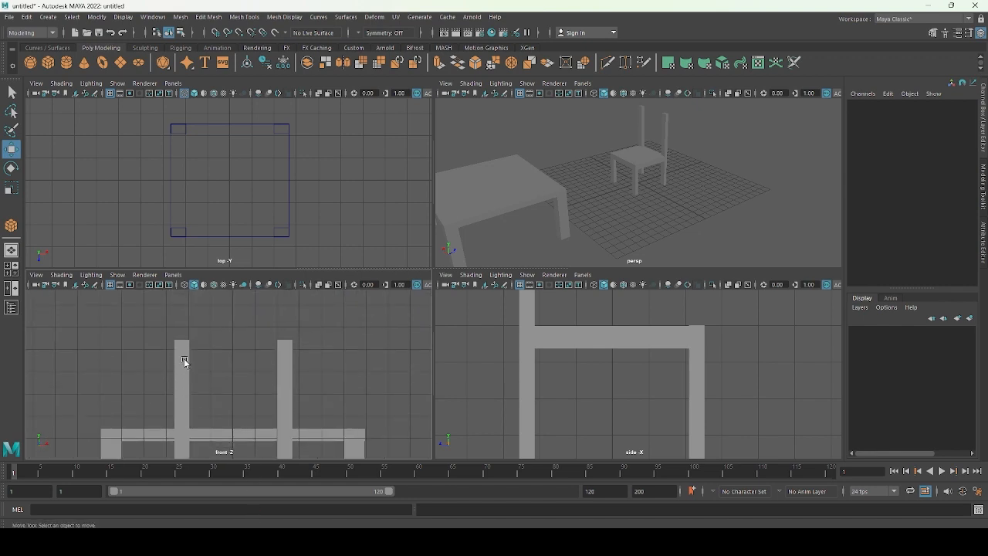
left_click(49, 62)
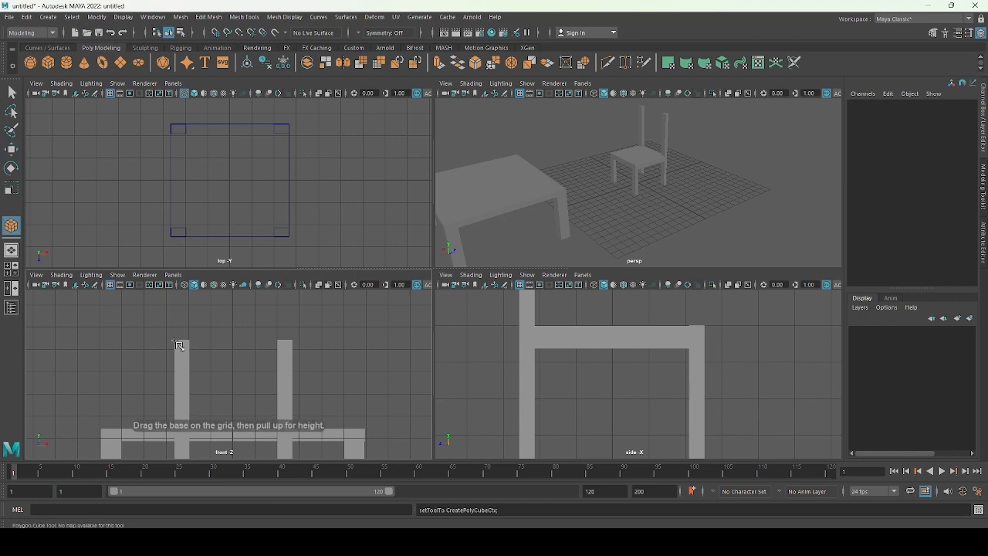
left_click_drag(188, 342, 282, 342)
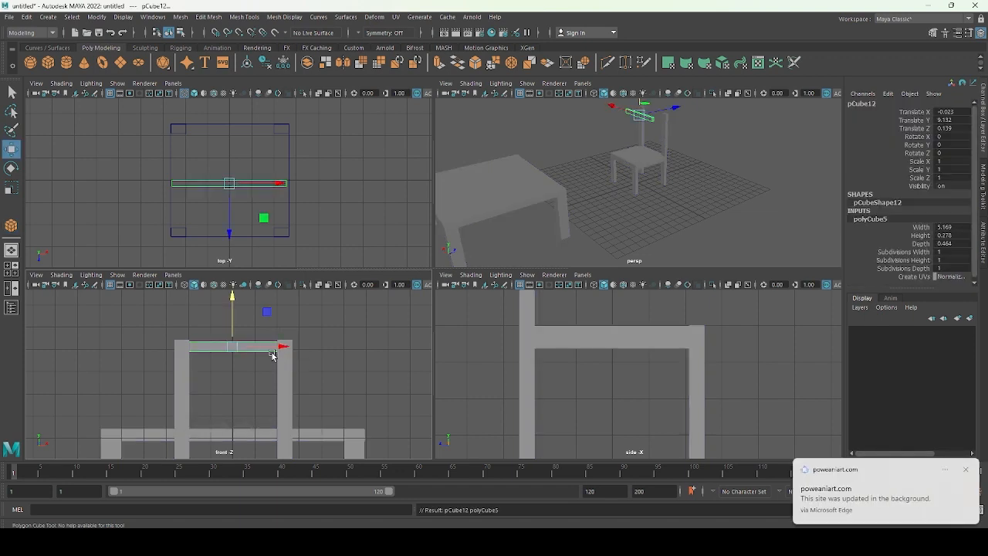
Deselect the crossbar and return to a single perspective view.
left_click(13, 93)
left_click(658, 241)
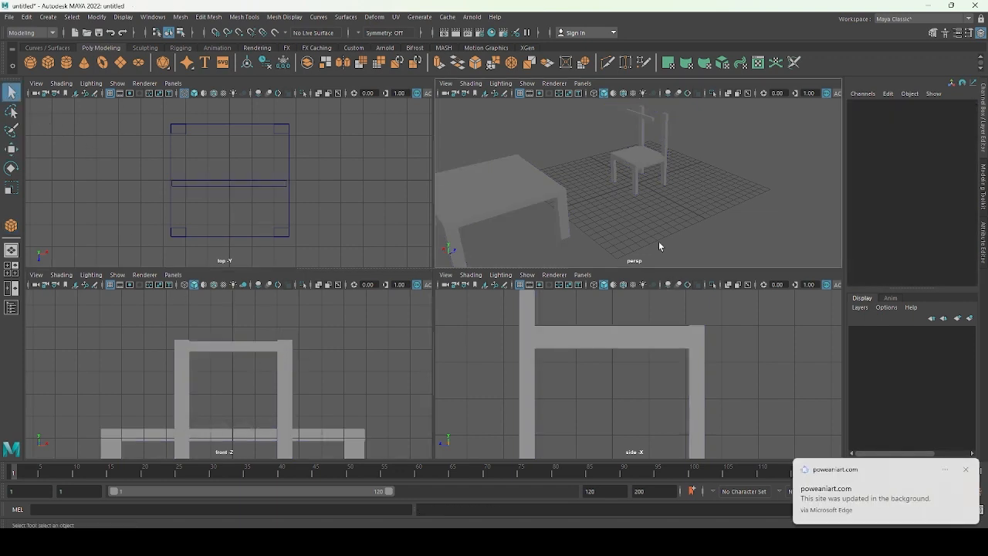
key("space")
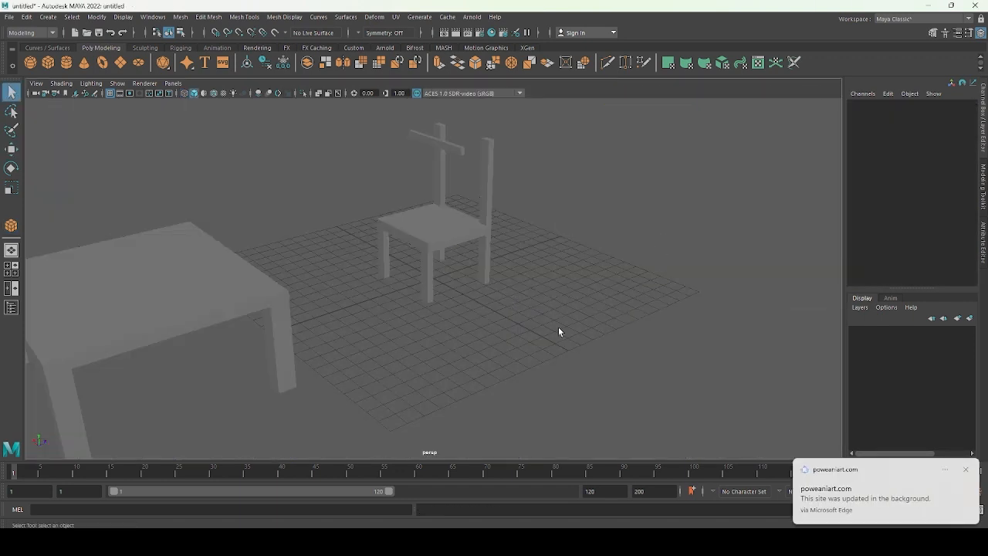
Move the crossbar along Z to about 2.40, between the two back posts.
left_click_drag(604, 359, 543, 357, "alt")
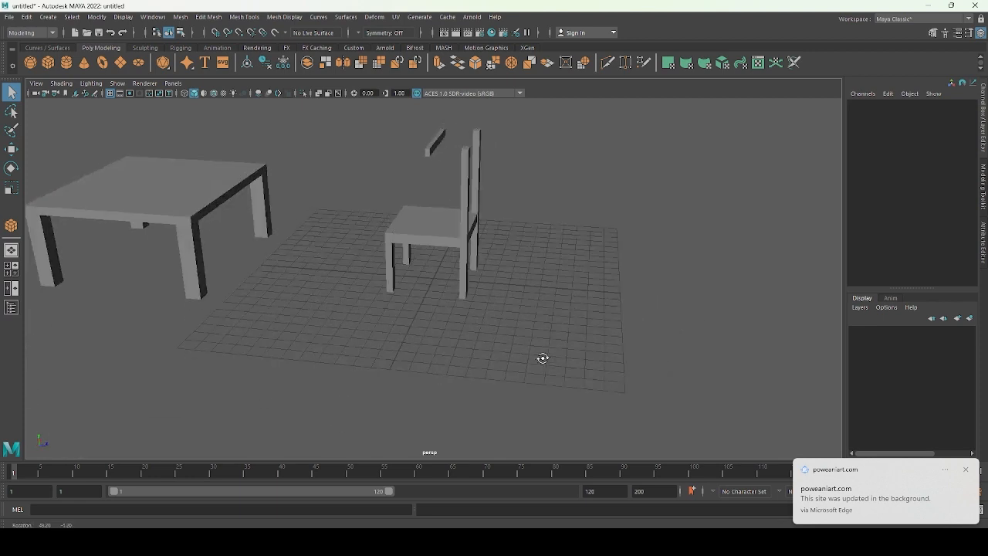
left_click(435, 142)
key("w")
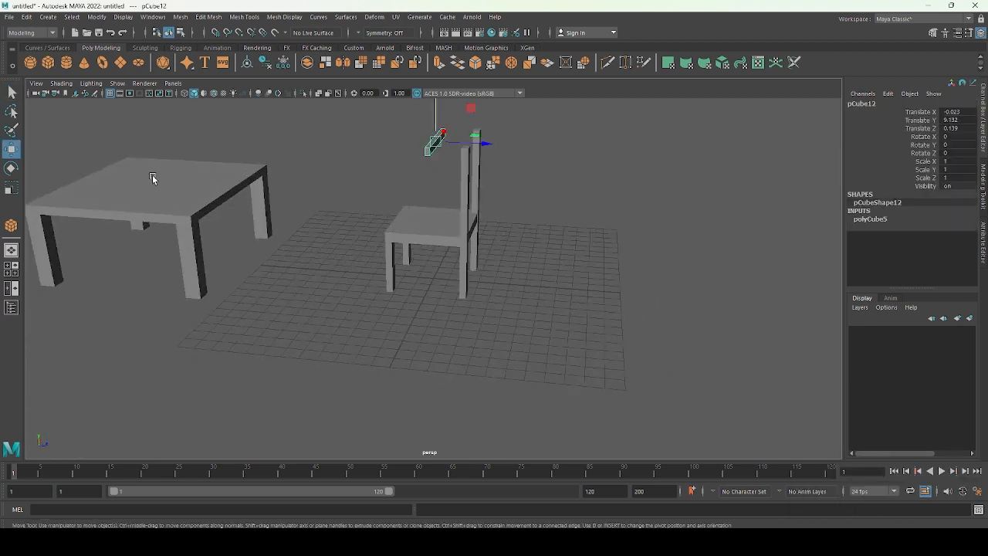
left_click_drag(485, 150, 525, 192)
Set the crossbar's depth to 1 and its width to 5.
left_click(865, 222)
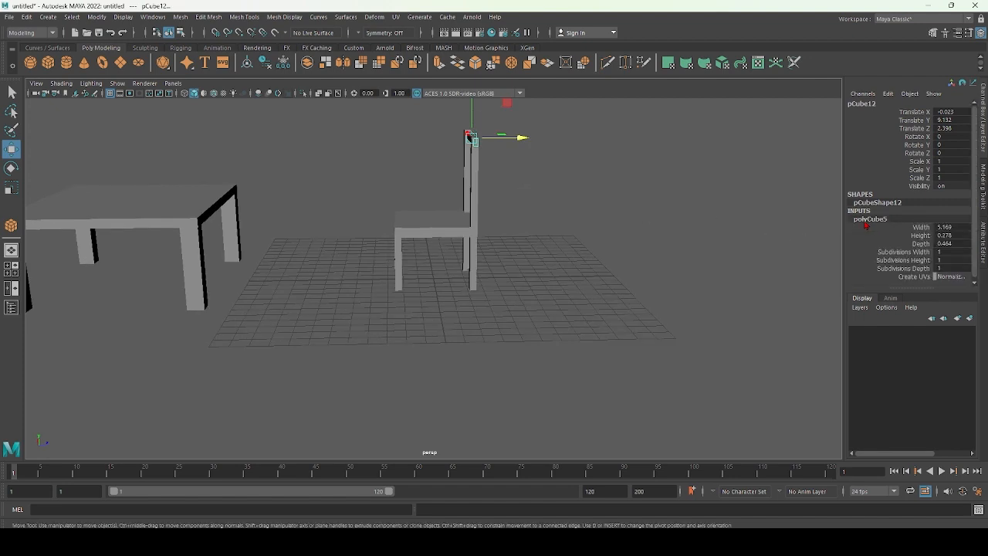
left_click(944, 235)
left_click(944, 243)
type("16")
key("Return")
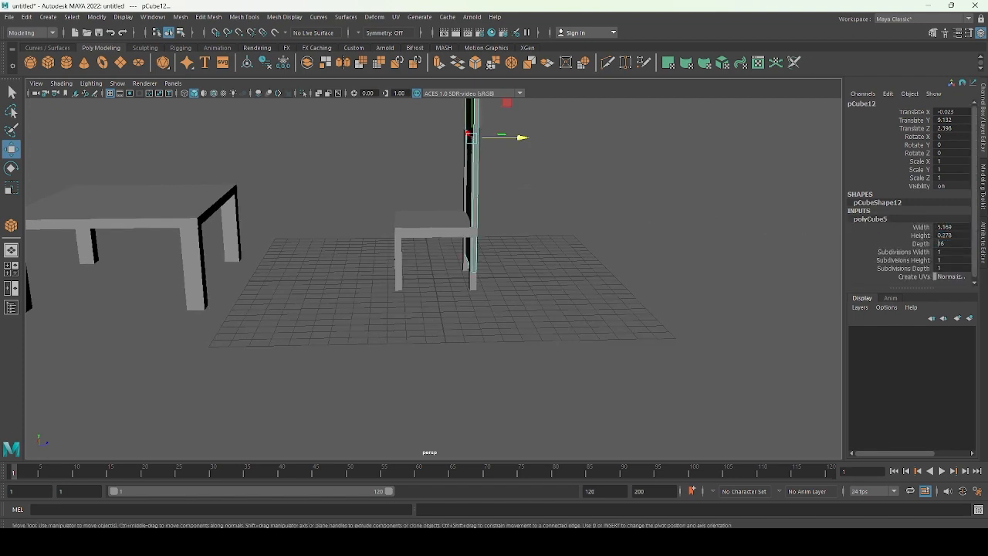
left_click_drag(944, 243, 909, 243, "ctrl")
left_click_drag(820, 249, 864, 253, "alt")
double_click(944, 229)
type("3")
key("Return")
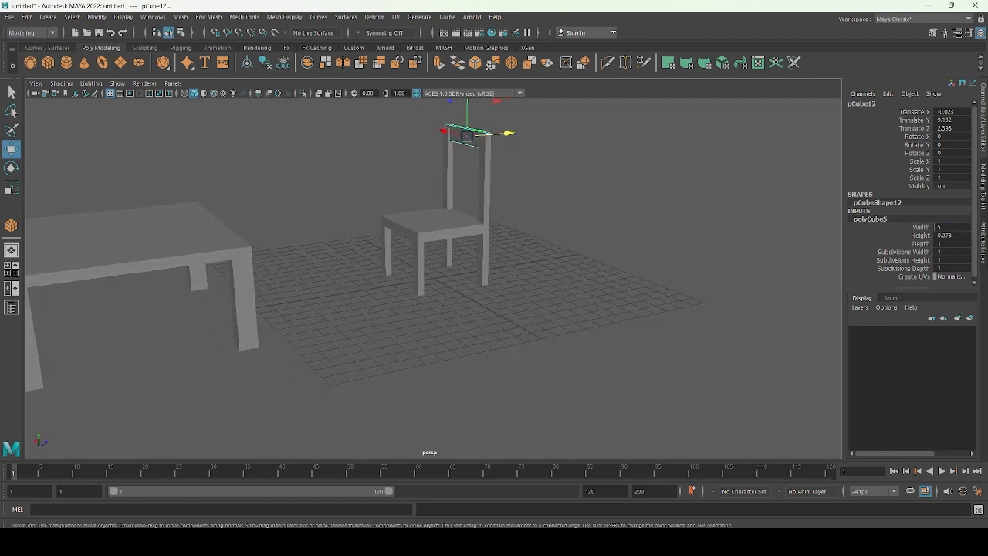
Try height values of 1, 0.01 and 4 for the crossbar.
double_click(942, 237)
type("1")
key("Return")
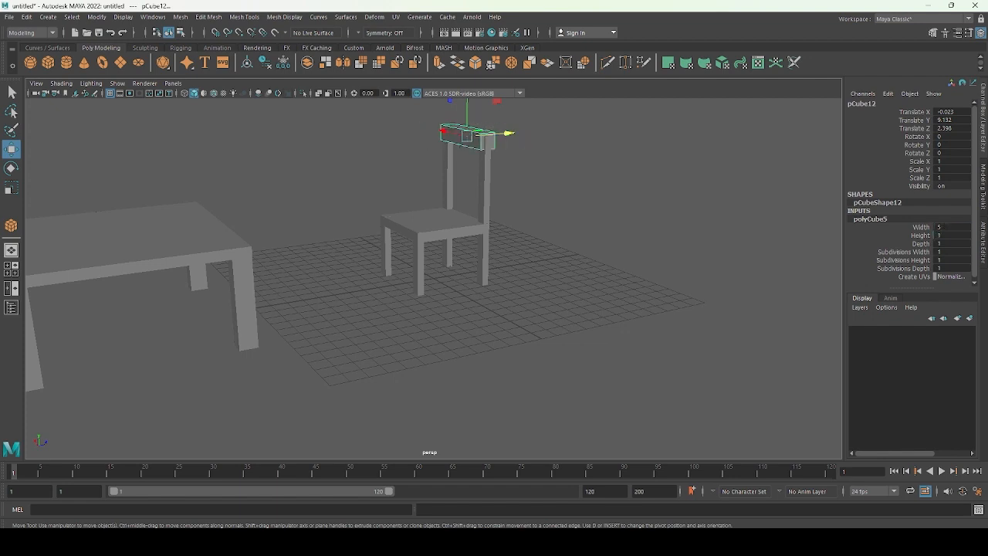
type("0")
key("Return")
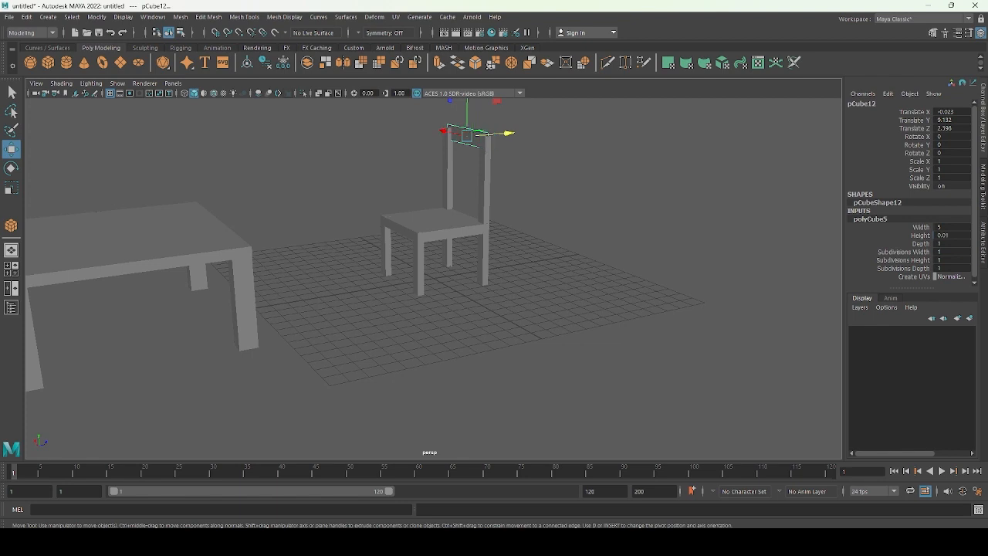
key("ctrl+z")
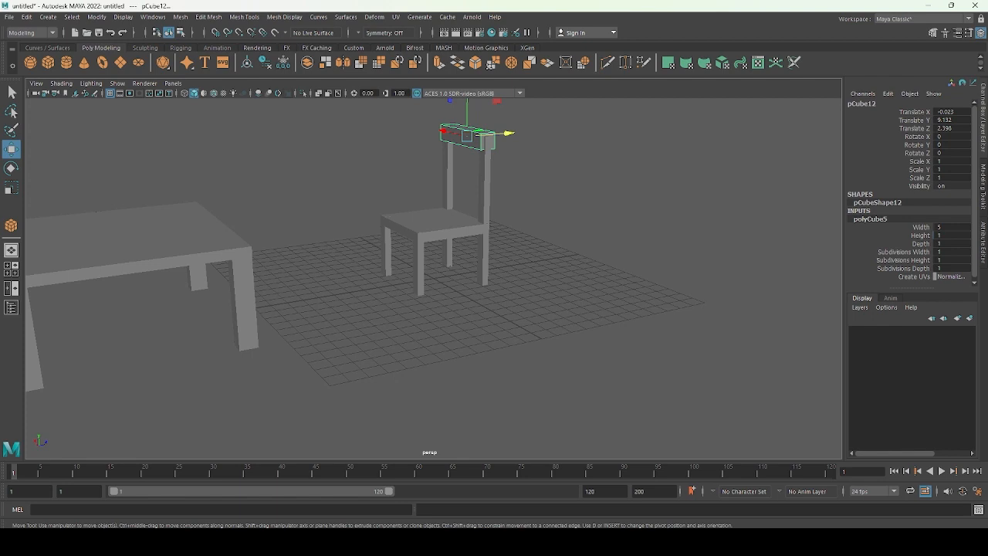
type("0.01")
key("Return")
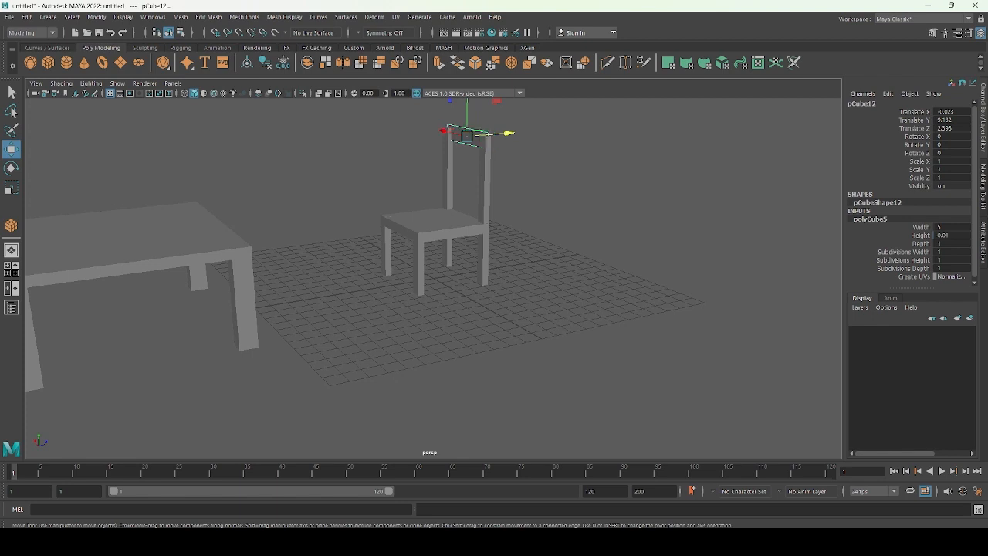
type("4")
key("Return")
Set the crossbar's height to 0.5.
double_click(944, 237)
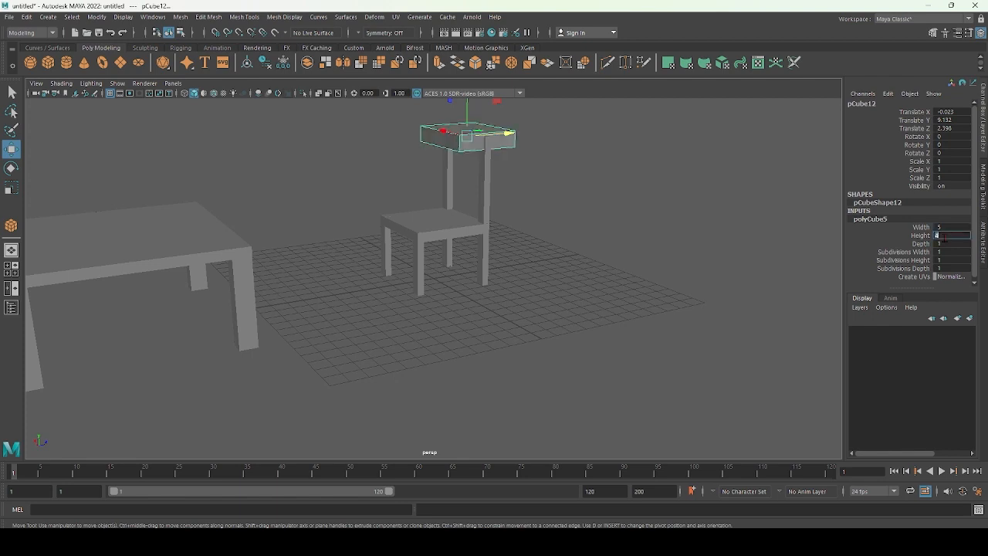
key("Return")
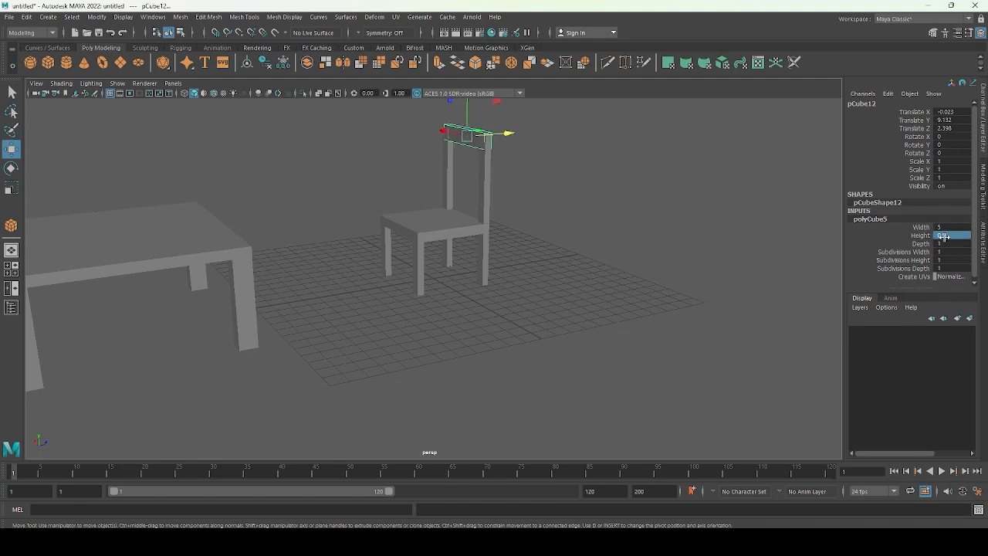
Move the crossbar to about 2.37 along Z and 8.91 along Y, fitting it between the tops of the back posts.
left_click_drag(666, 239, 598, 247, "alt")
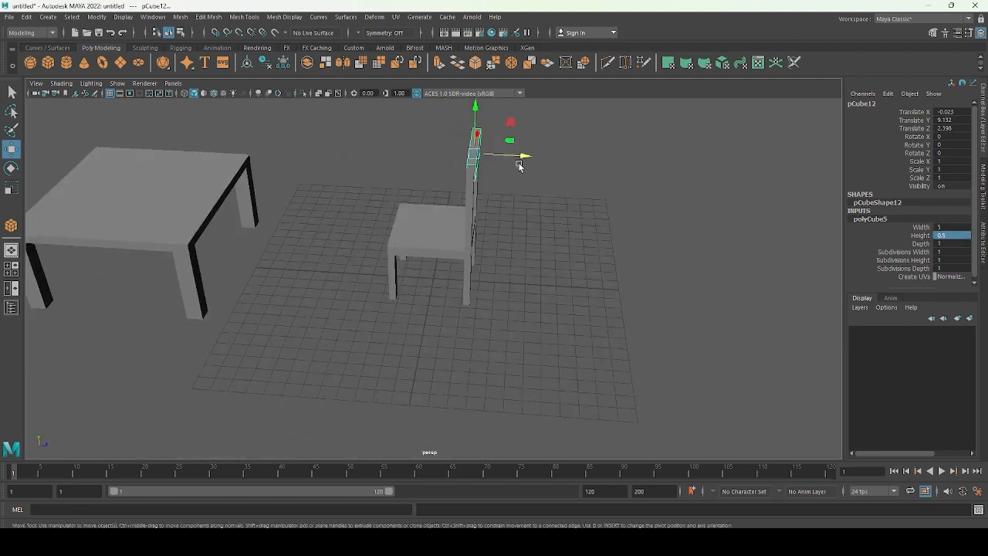
left_click_drag(519, 165, 523, 156)
left_click_drag(474, 108, 475, 108)
left_click_drag(514, 183, 602, 193, "alt")
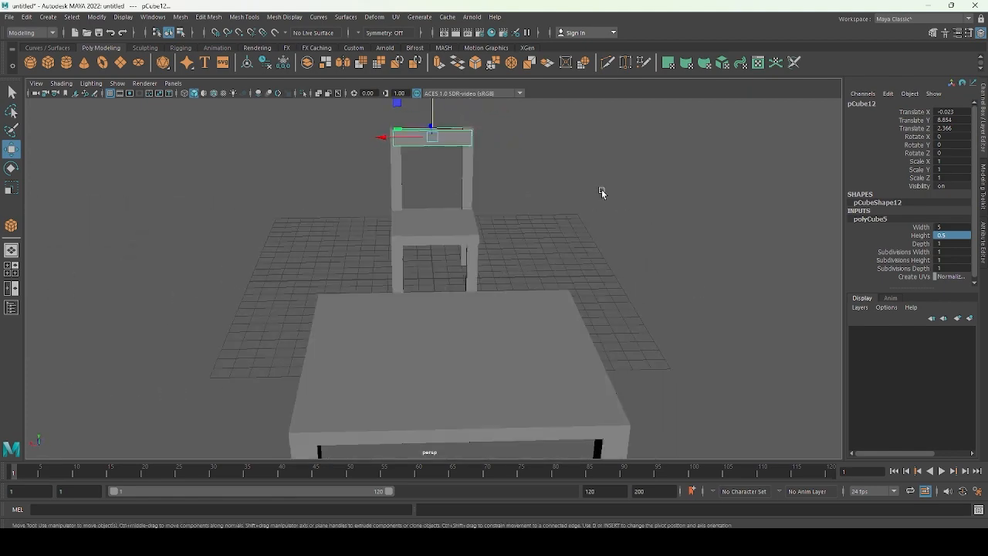
mouse_move(545, 155)
left_mouse_down("alt")
mouse_move(551, 128)
mouse_move(549, 154)
left_mouse_up("alt")
left_click_drag(433, 142, 433, 141)
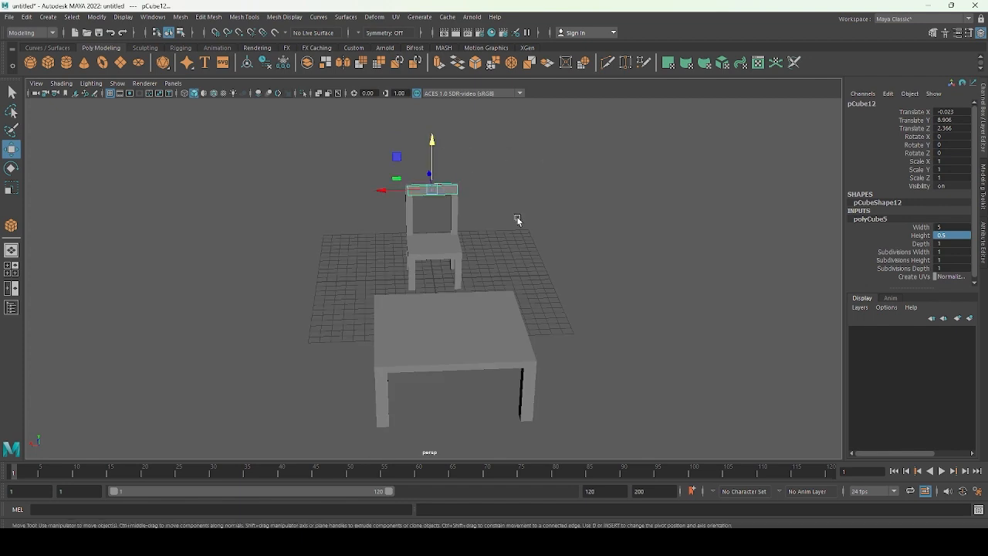
Raise the top backrest crossbar to about 8.96 along Y so it sits level with the post tops.
left_click(522, 195)
left_click_drag(522, 195, 512, 220, "alt")
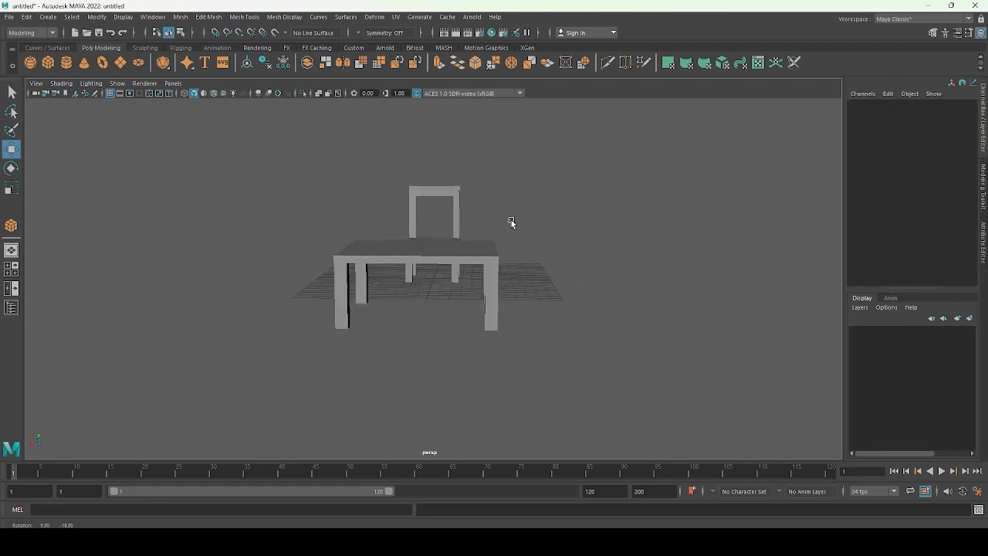
left_click(433, 195)
left_click_drag(436, 144, 438, 151)
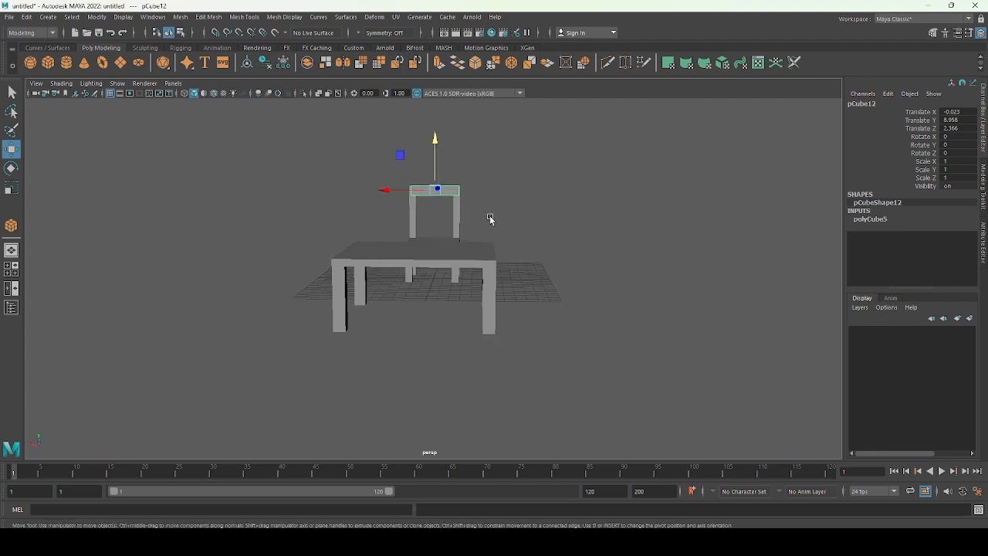
left_click(486, 219)
Duplicate the top crossbar, lower the copy to about 7.66 along Y, and scale it to 0.65 in Y as a thinner slat.
left_click(436, 196)
key("ctrl+d")
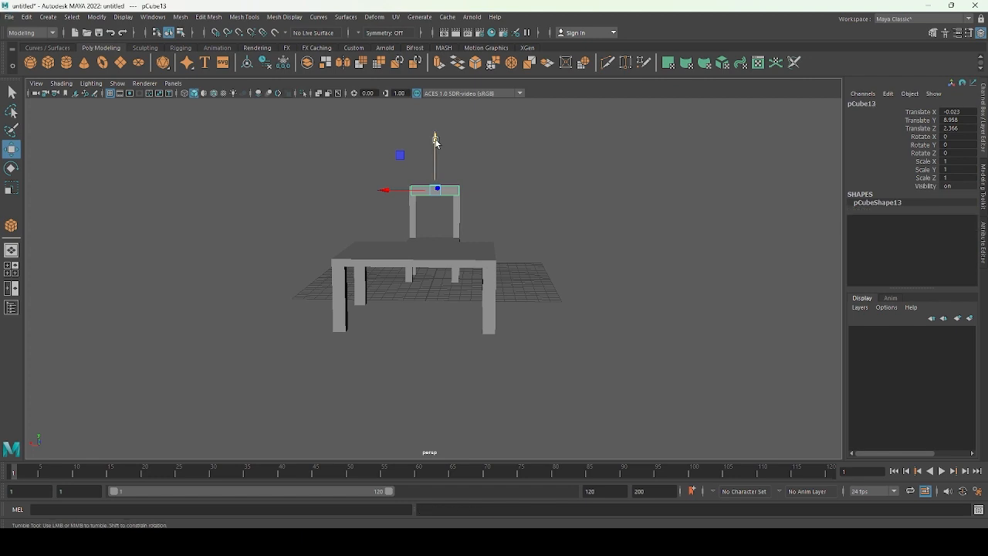
left_click_drag(436, 141, 435, 150, "alt")
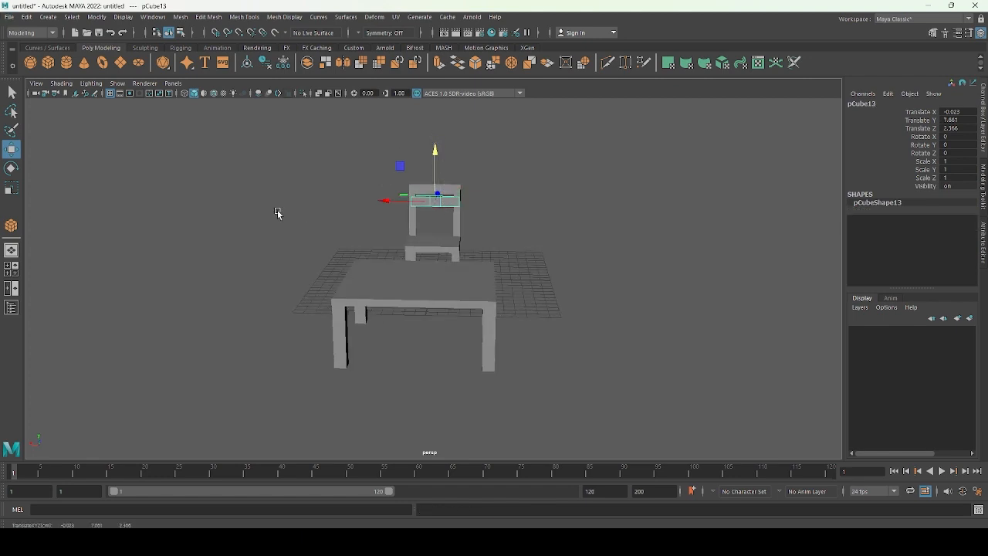
key("r")
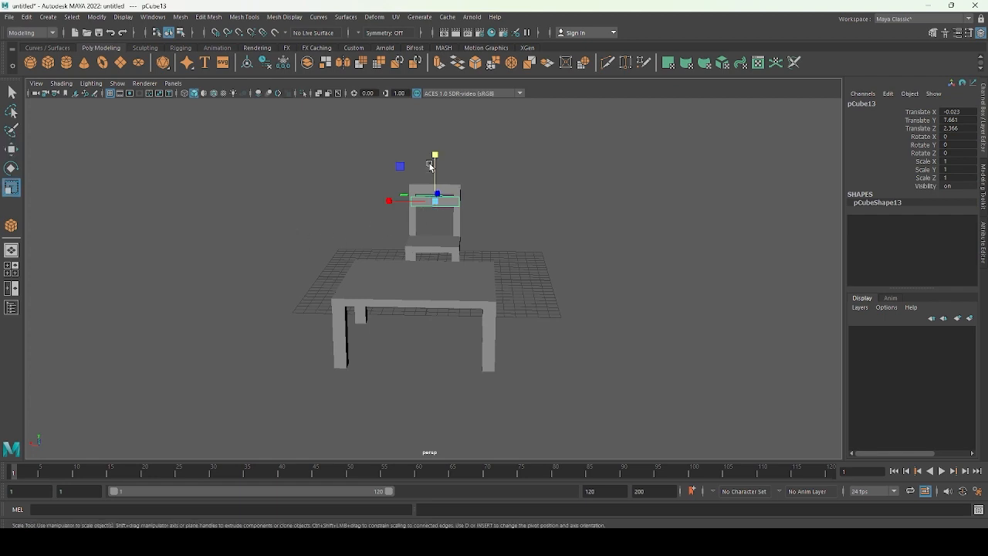
left_click_drag(434, 155, 434, 179)
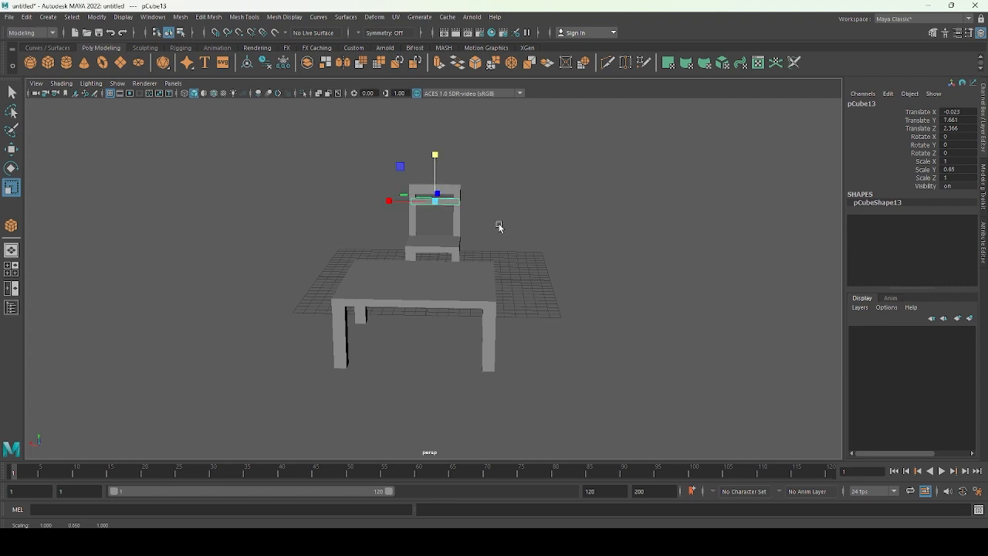
Adjust the thinner slat's position to about 7.77 along Y and 0.03 along X between the back posts.
mouse_move(499, 223)
left_mouse_down("alt")
mouse_move(498, 205)
mouse_move(499, 216)
left_mouse_up("alt")
key("w")
left_click_drag(435, 166, 434, 160)
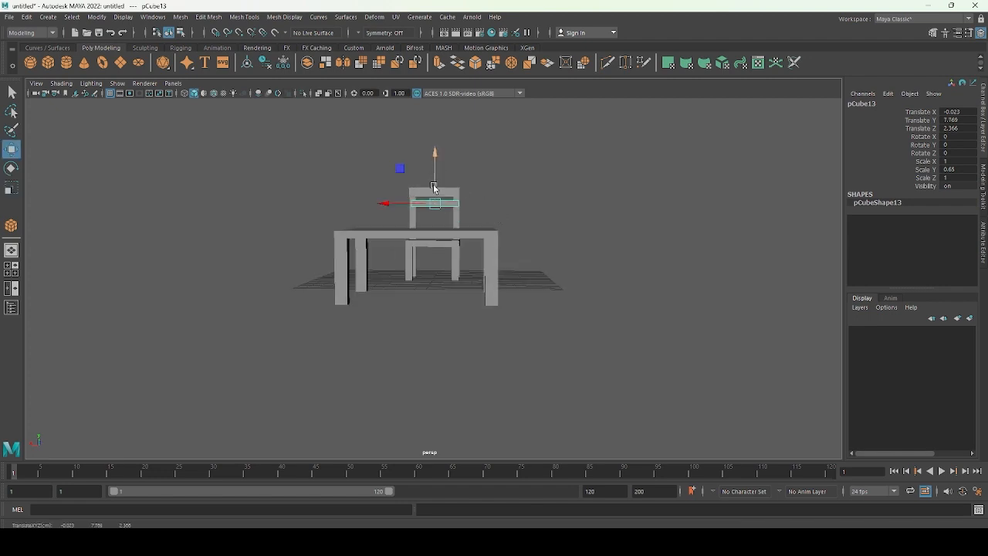
left_click_drag(384, 203, 383, 205)
Try repeating Duplicate with Transform six times on the thinner slat, and undo all six copies.
key("shift+d")
key("shift+d")
key("shift+d")
key("shift+d")
key("shift+d")
key("shift+d")
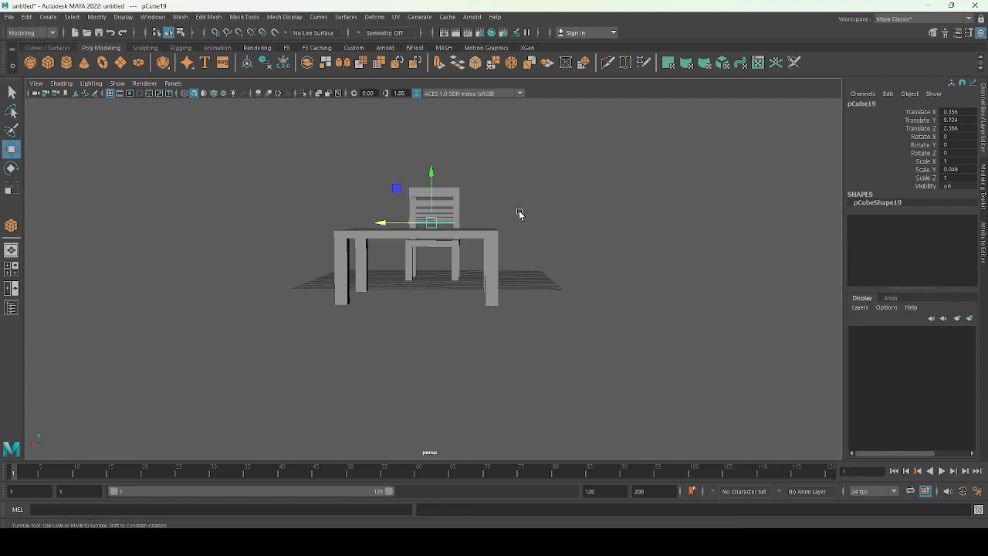
mouse_move(520, 214)
left_mouse_down("alt")
mouse_move(517, 229)
mouse_move(533, 222)
left_mouse_up("alt")
key("ctrl+z")
key("ctrl+z")
key("ctrl+z")
key("ctrl+z")
key("ctrl+z")
key("ctrl+z")
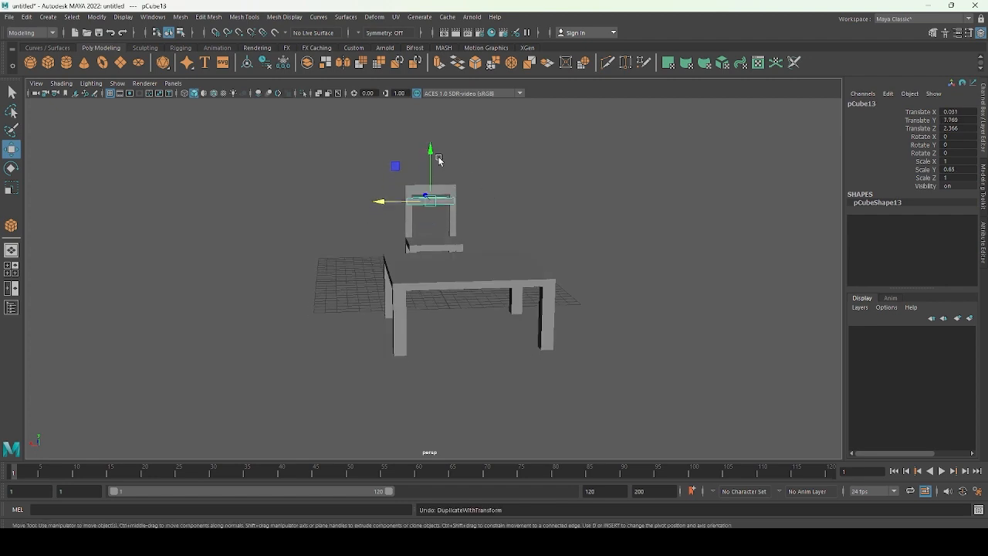
Duplicate the slat down to about 6.71 along Y and repeat the transformed duplicate twice to fill the backrest.
key("ctrl+d")
left_click_drag(428, 146, 465, 174, "alt")
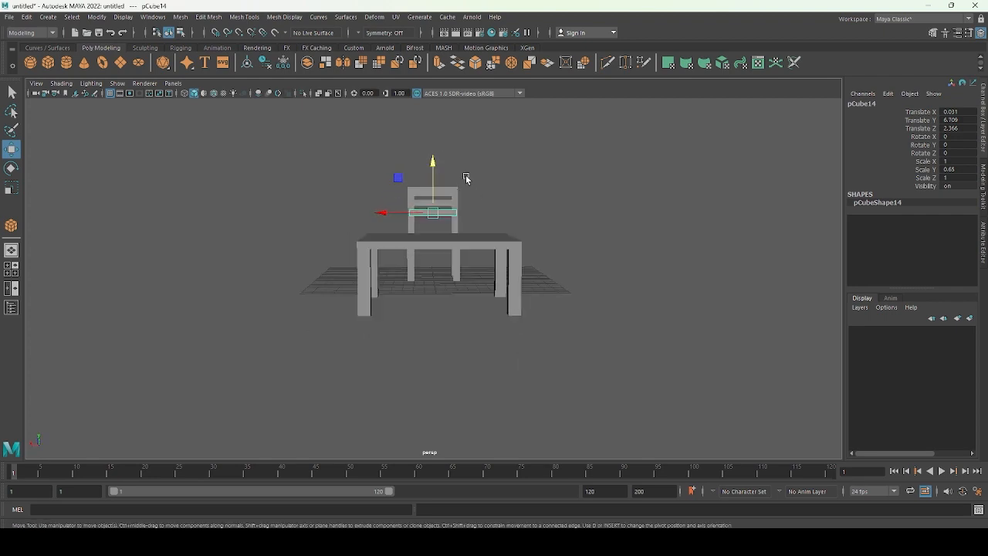
key("shift+d")
key("shift+d")
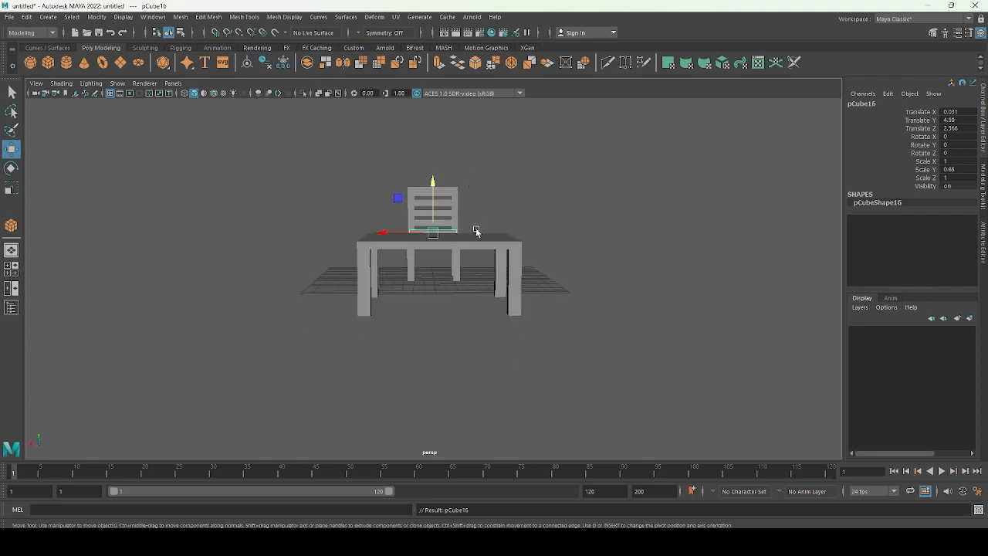
Select all parts of the chair and combine them into a single mesh.
left_click_drag(476, 226, 671, 249, "alt")
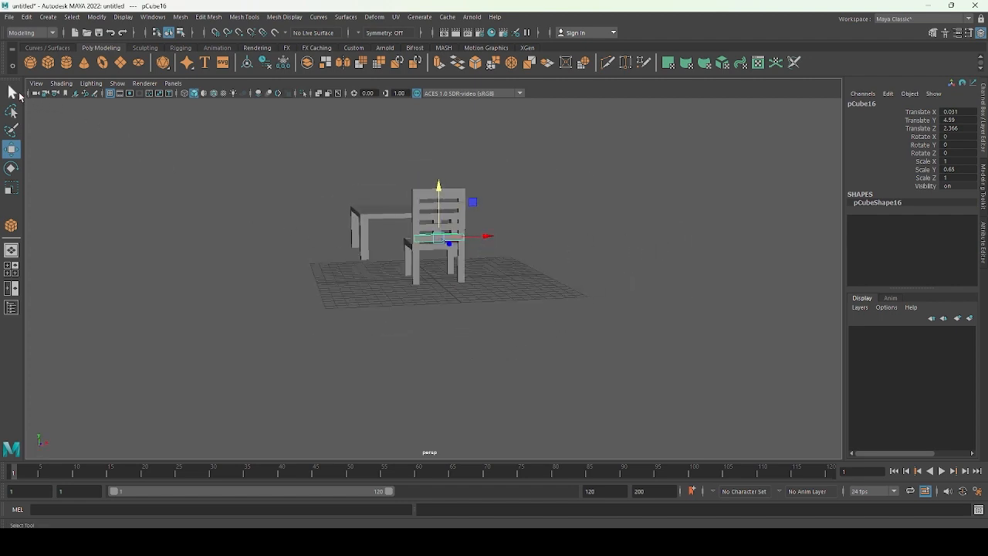
left_click(12, 92)
left_click(182, 200)
left_click_drag(189, 261, 309, 269, "alt")
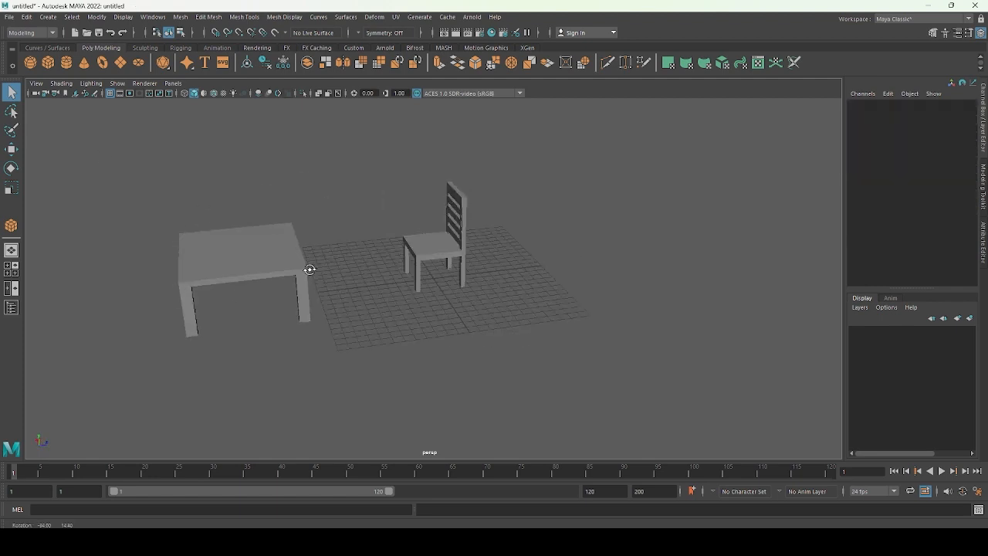
left_click_drag(364, 194, 504, 291)
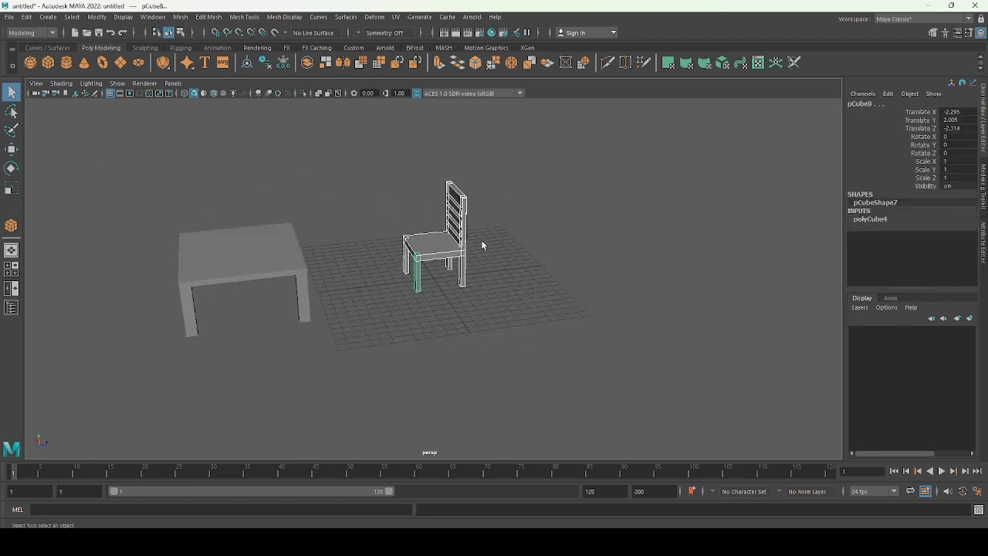
left_click(179, 16)
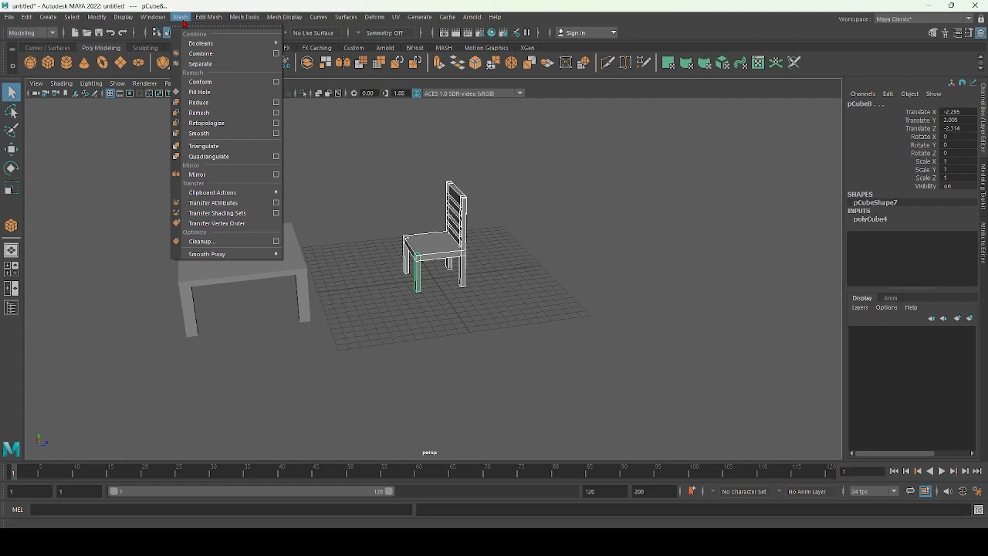
left_click(211, 54)
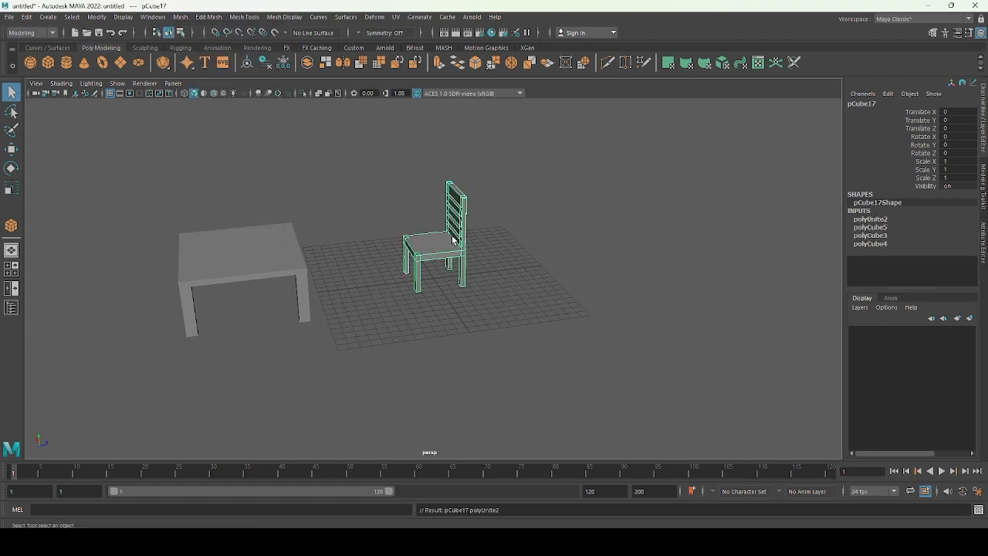
Duplicate the combined chair and move the selection along Z, away from the table and clear of the grid centre.
key("alt+shift+d")
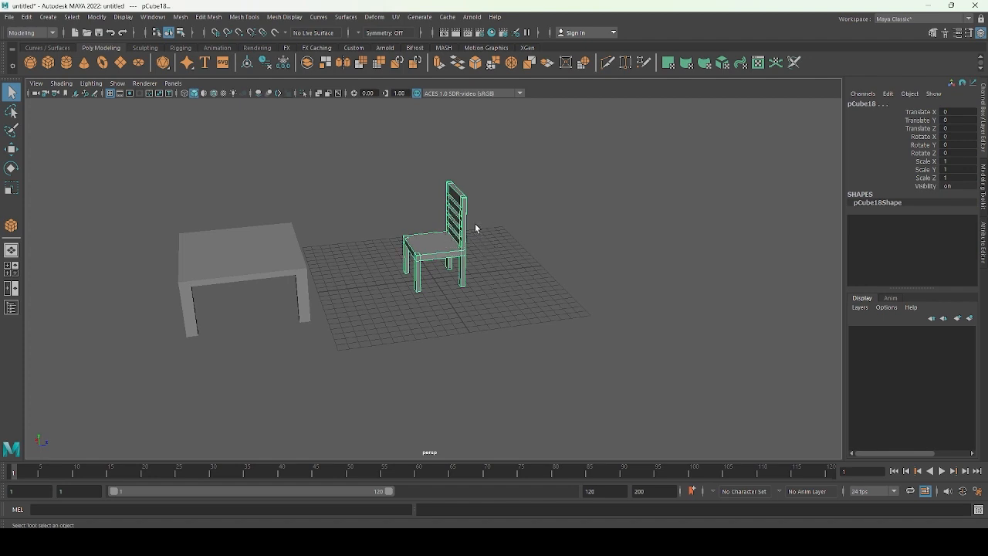
key("w")
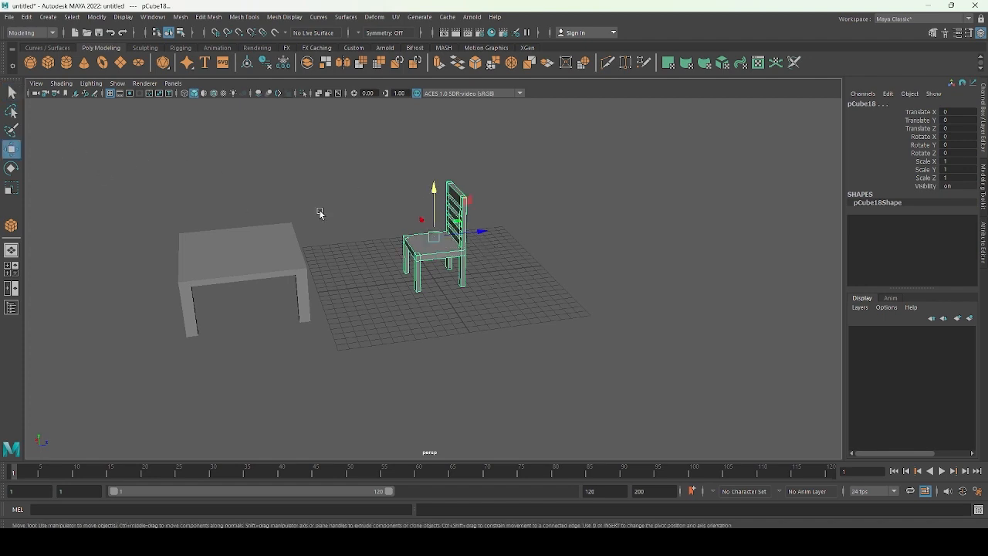
mouse_move(477, 235)
left_mouse_down()
mouse_move(442, 240)
mouse_move(444, 251)
mouse_move(472, 248)
left_mouse_up()
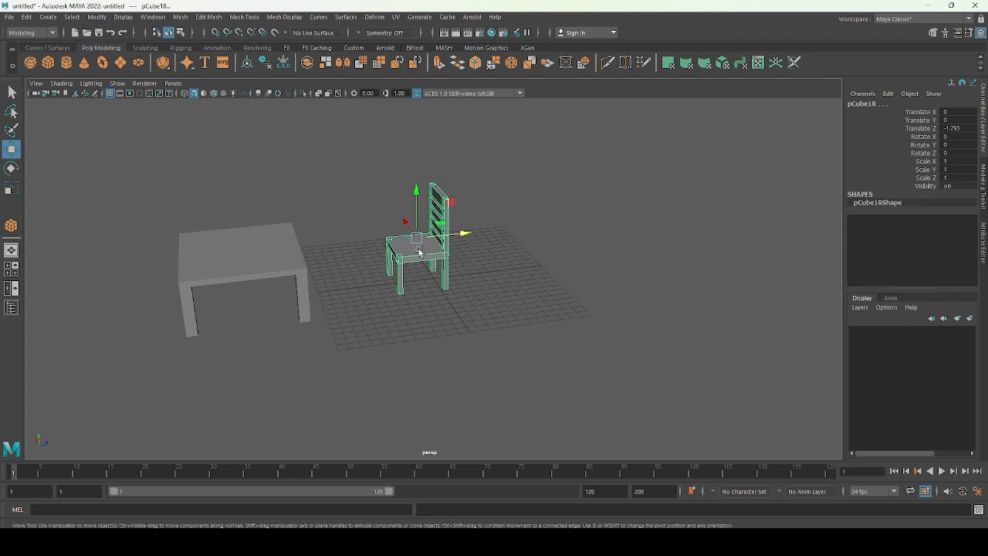
left_click_drag(141, 217, 599, 226)
Set the table's X, Y and Z translation to 0 to place it at the grid centre.
left_click_drag(345, 230, 258, 287)
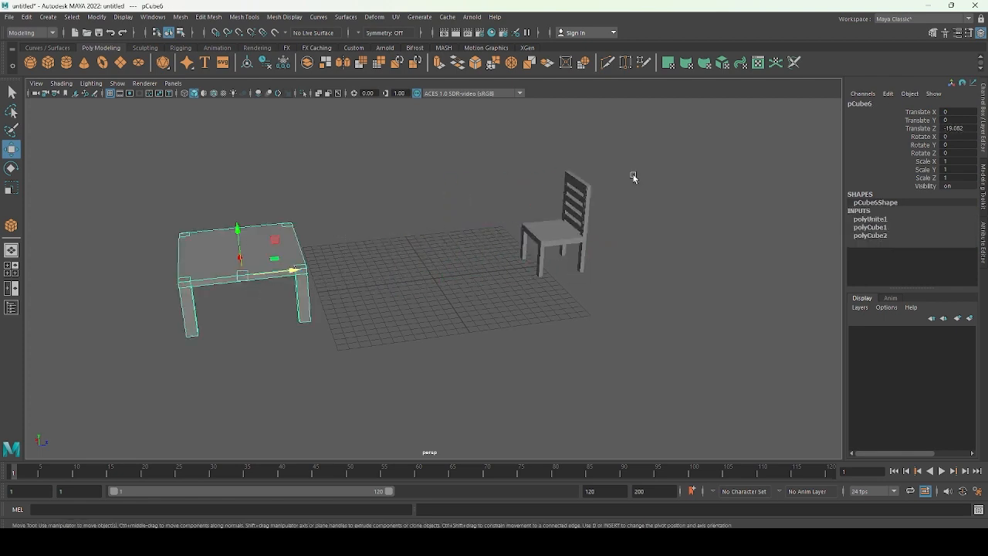
left_click_drag(949, 112, 949, 130)
type("0")
key("Return")
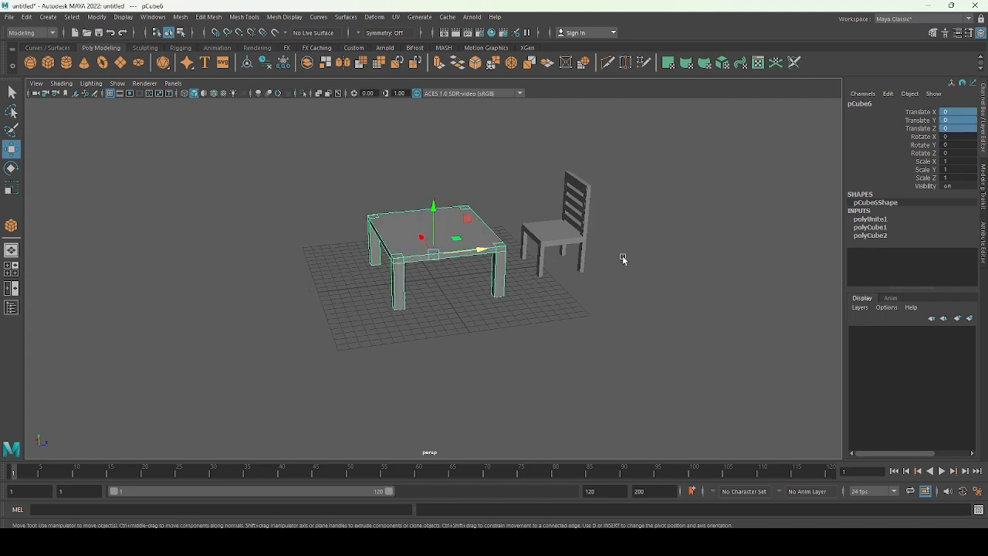
Move the chair to about 6.67 along Z so its seat tucks partly under the table's edge.
left_click_drag(564, 311, 569, 271, "alt")
left_click(561, 258)
left_click_drag(616, 237, 571, 305)
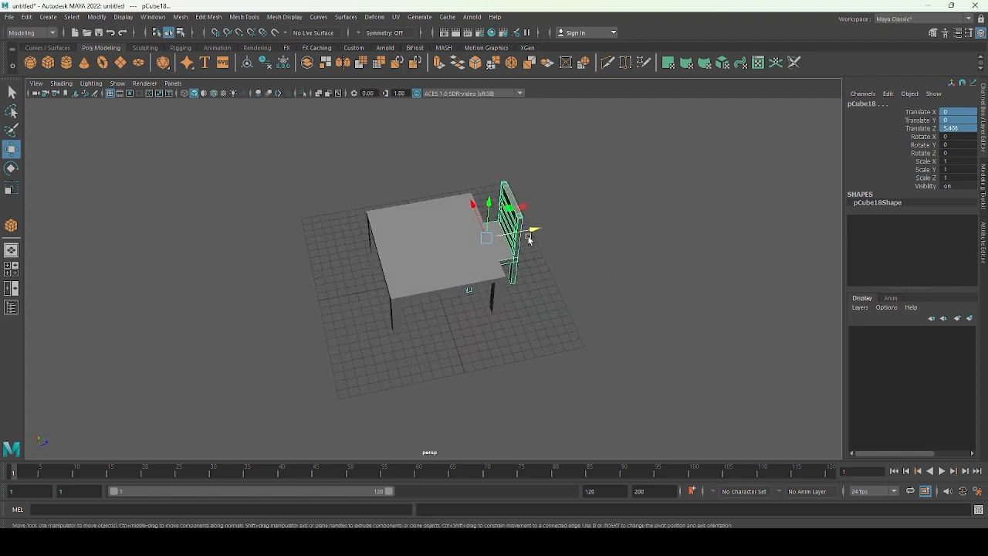
left_click_drag(529, 231, 543, 228)
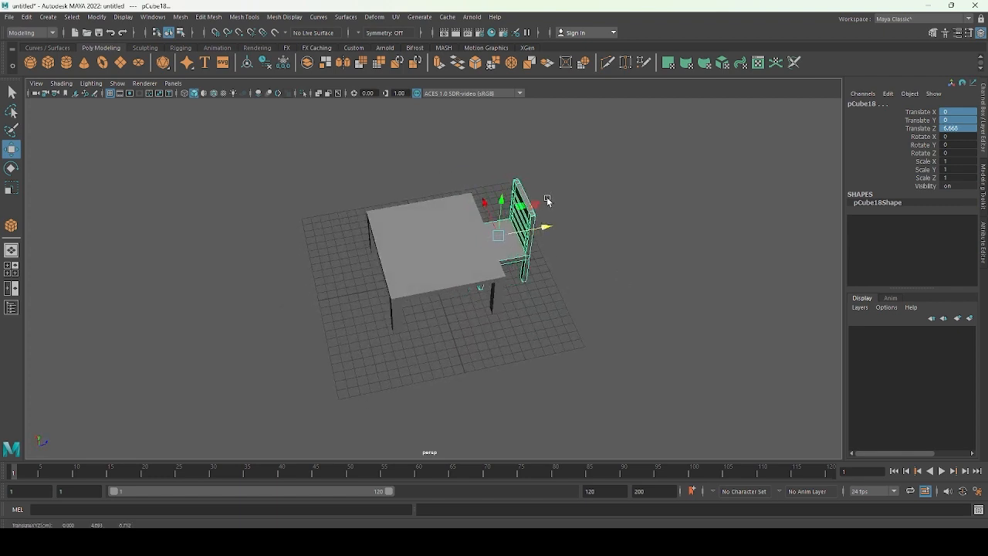
Duplicate the chair and move the copy to about -9.11 along Z, on the opposite side of the table.
key("ctrl+d")
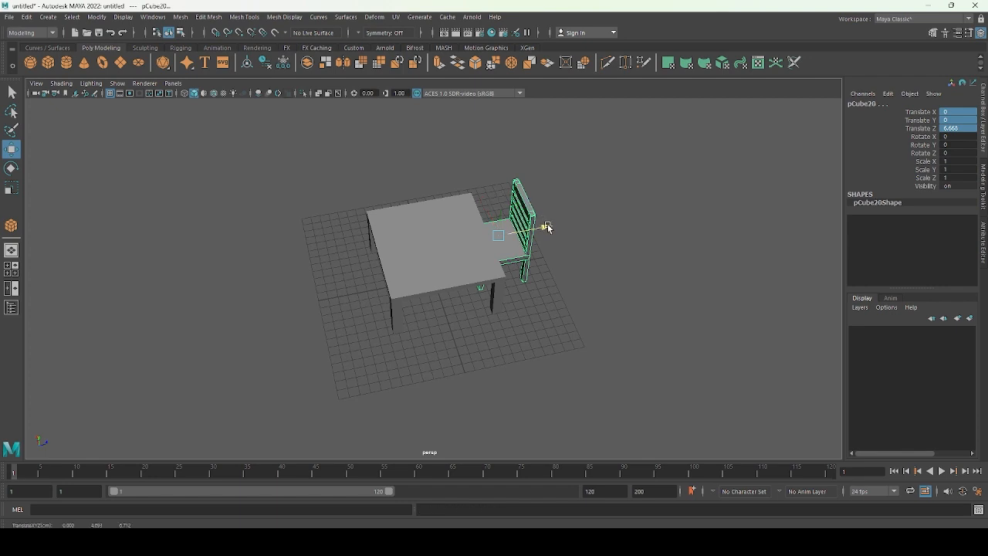
left_click_drag(543, 221, 394, 248)
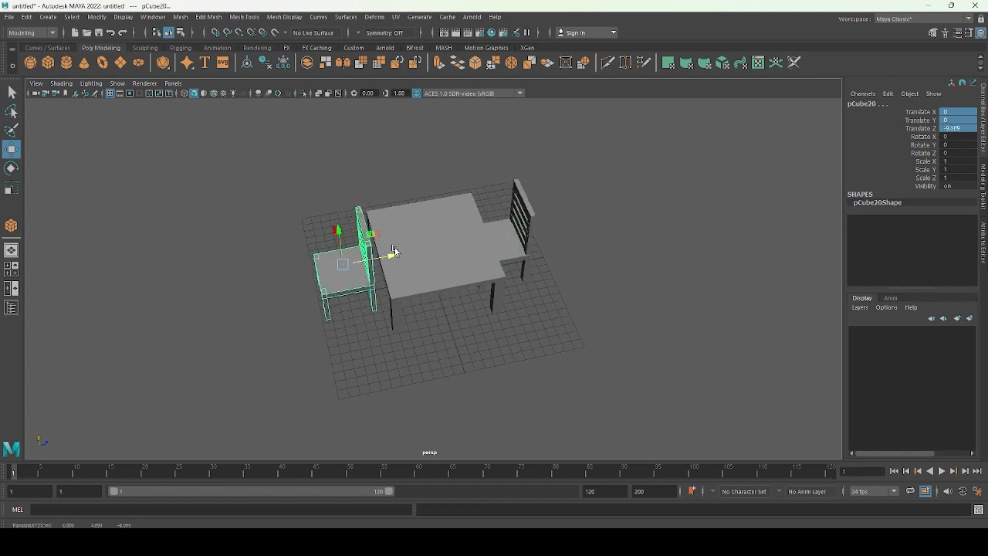
Try rotating the duplicated chair 90 degrees around Y, and reset that rotation to 0.
double_click(951, 145)
type("9")
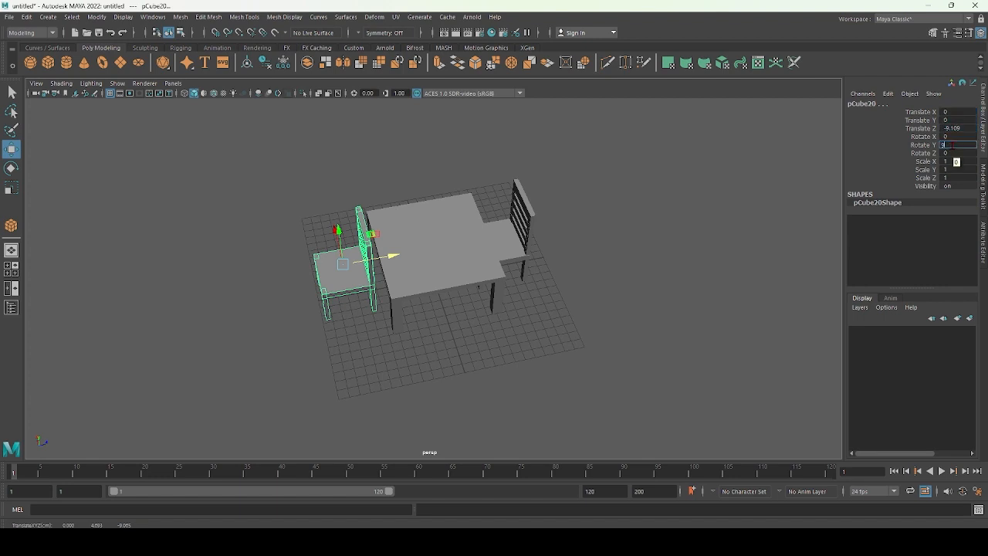
type("0")
key("Return")
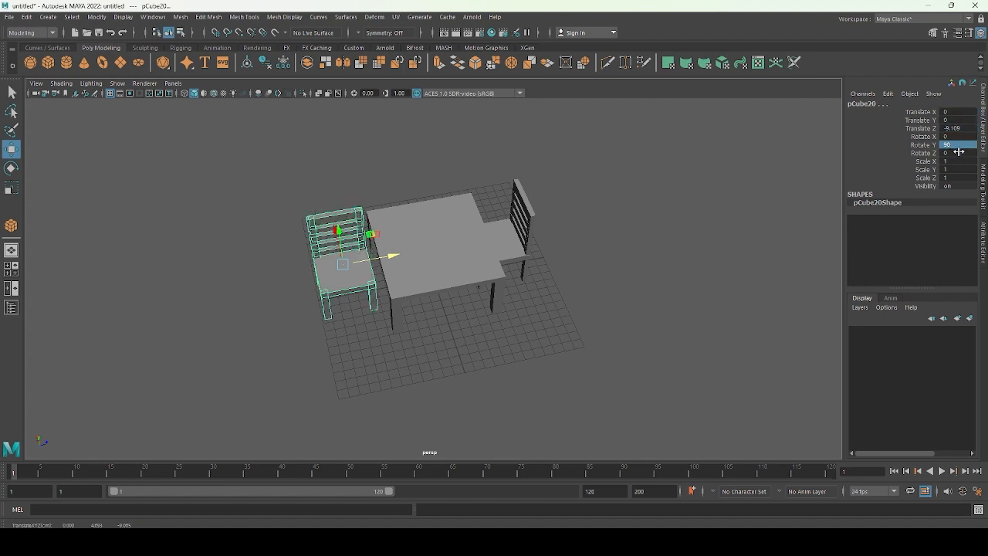
key("1")
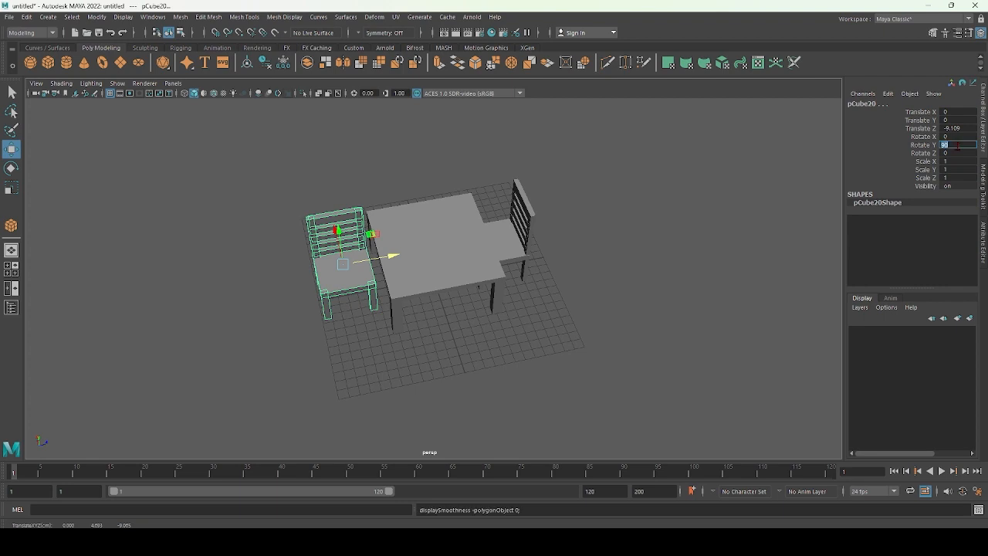
key("Return")
Try rotating the duplicated chair 90 degrees around Z and X, and reset both rotations to 0.
left_click(960, 153)
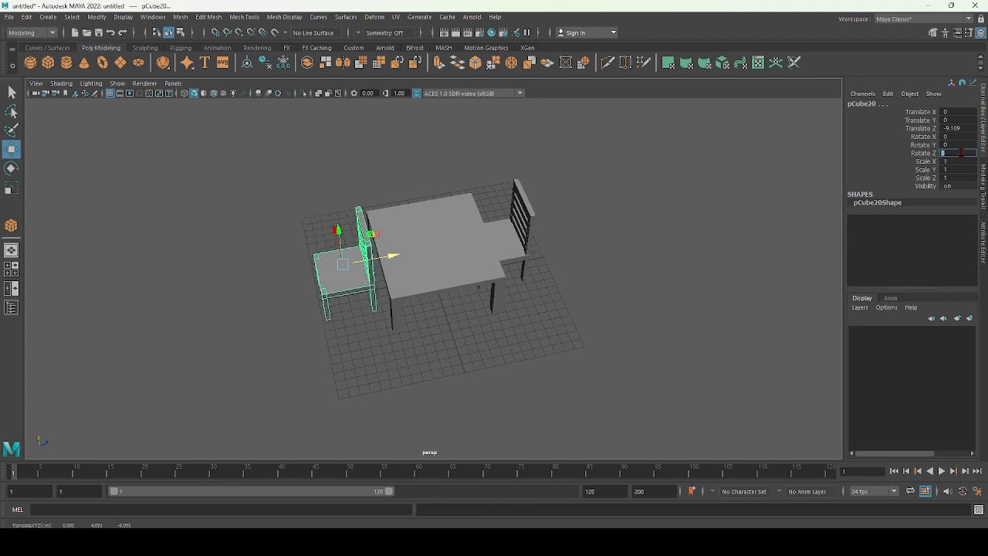
type("90")
key("Return")
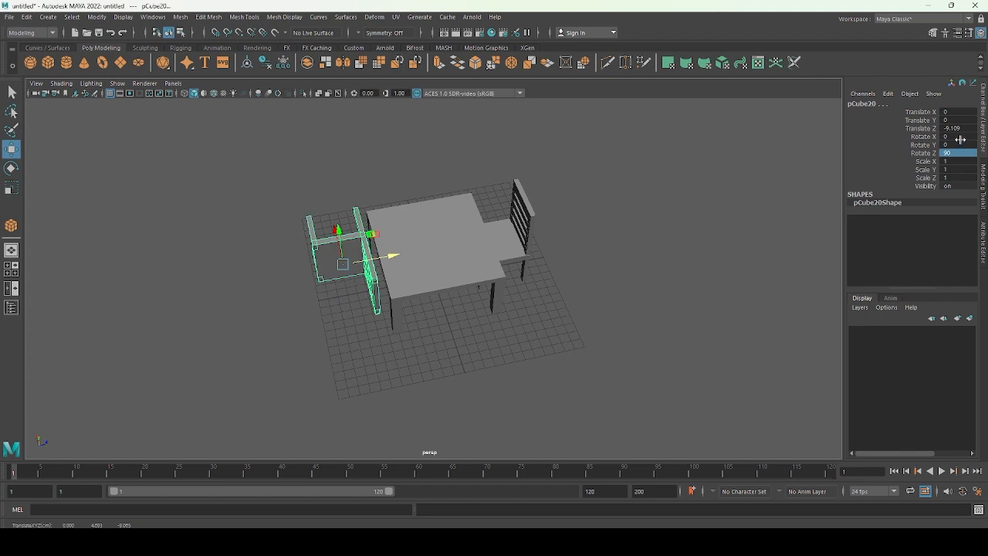
left_click(960, 137)
type("90")
key("Return")
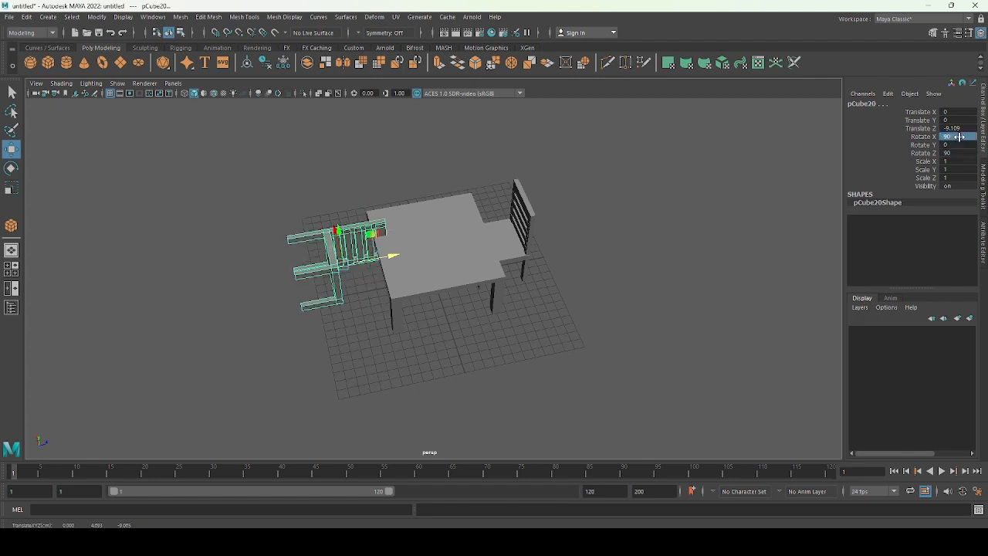
left_click(959, 153)
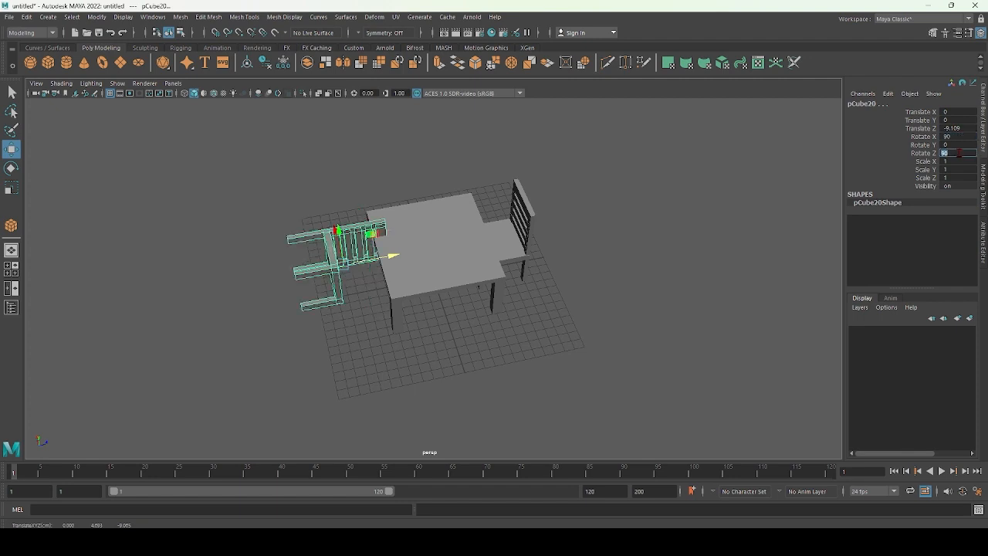
key("Return")
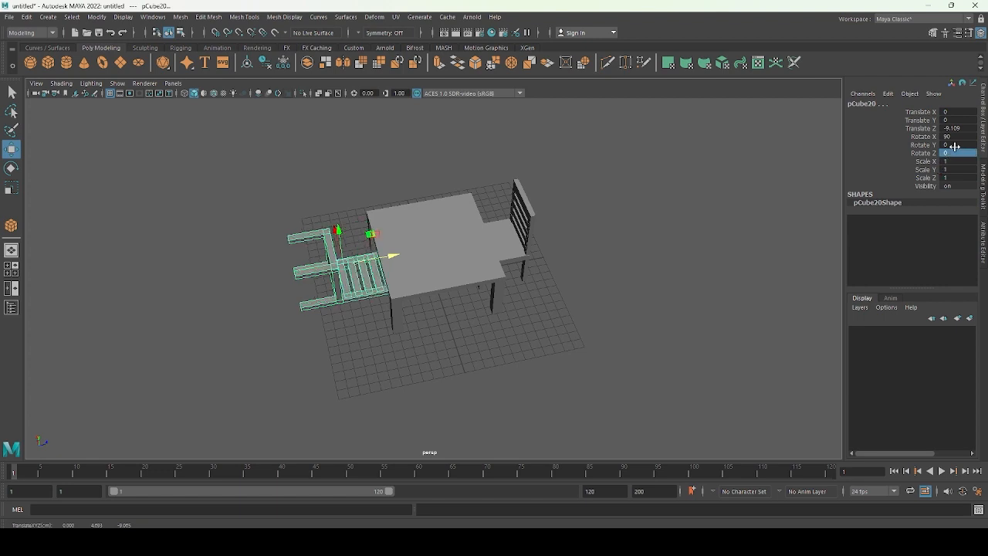
left_click(957, 138)
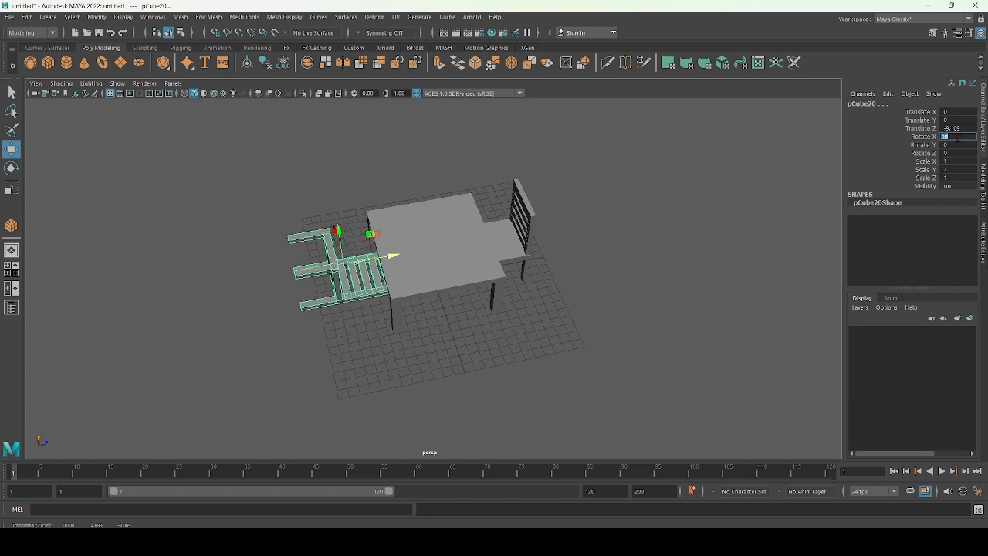
key("Return")
Set the duplicated chair's X rotation to 180 degrees.
left_click(957, 136)
type("180")
key("Return")
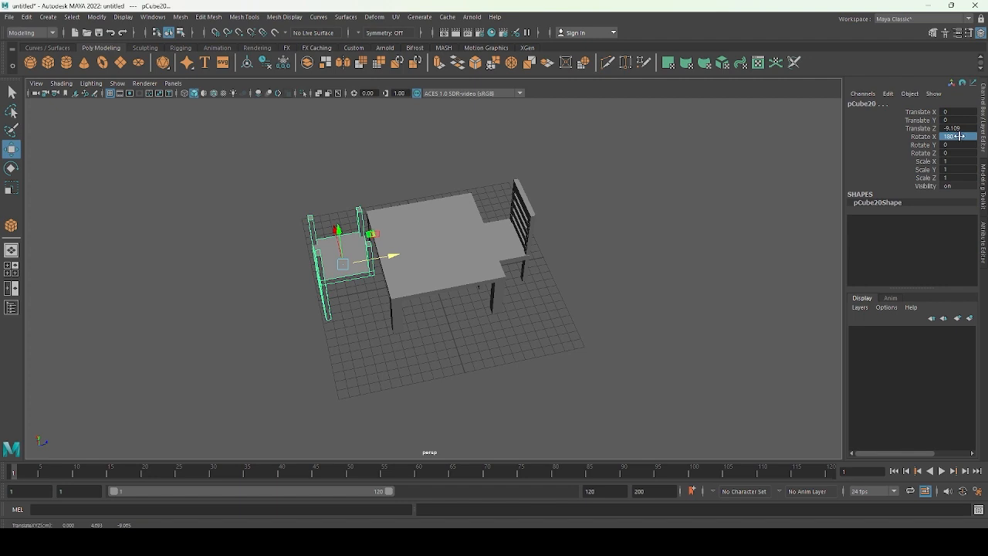
Undo the duplicated chair's trial rotations around the X, Z and Y axes.
key("ctrl+z")
key("ctrl+z")
key("ctrl+z")
key("ctrl+z")
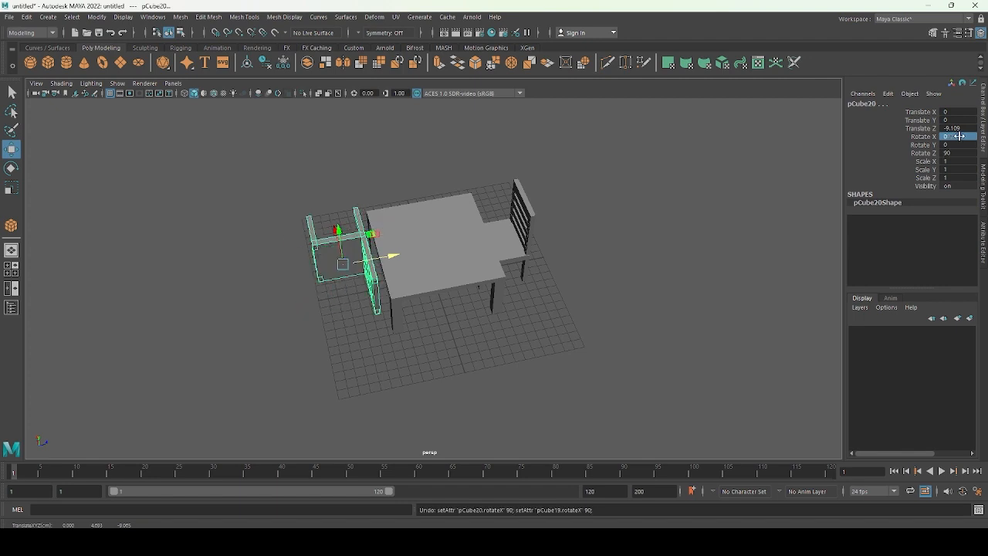
key("ctrl+z")
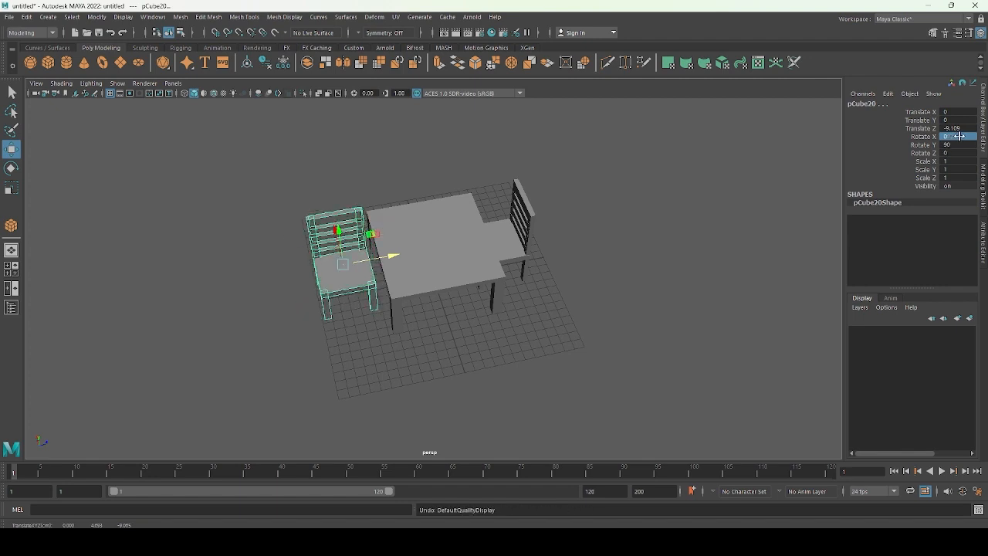
key("ctrl+z")
Try rotating the duplicated chair 90 degrees around X, and undo that rotation.
left_click(959, 136)
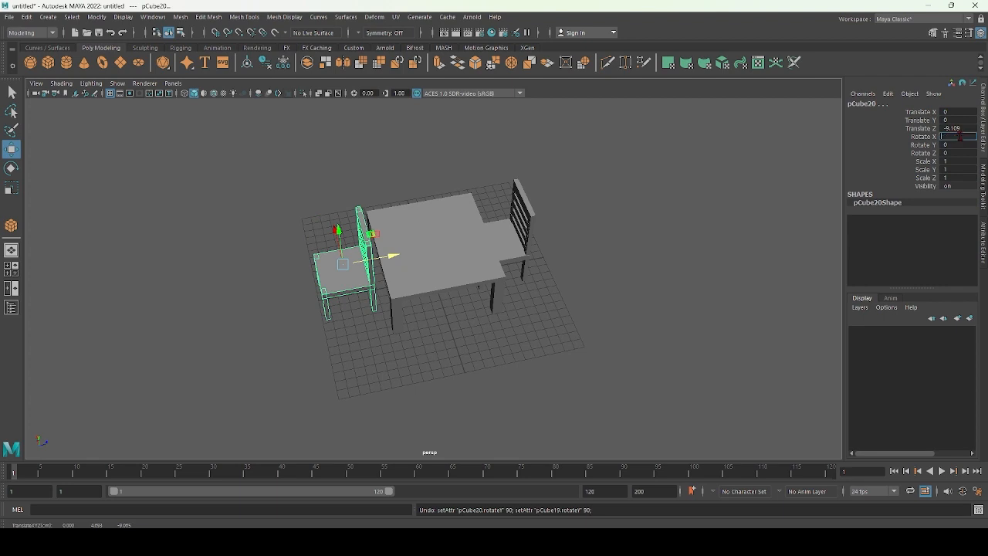
type("90")
key("Return")
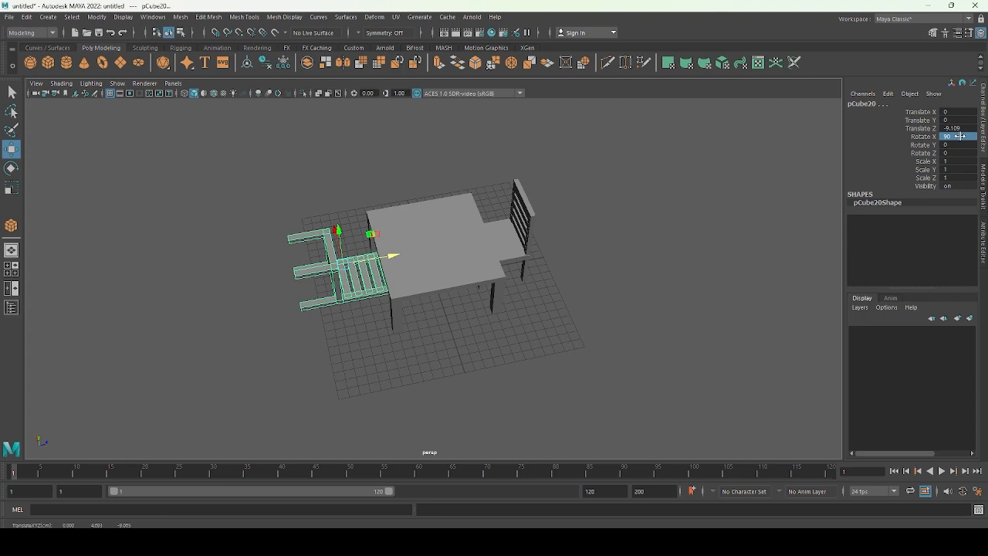
key("ctrl+z")
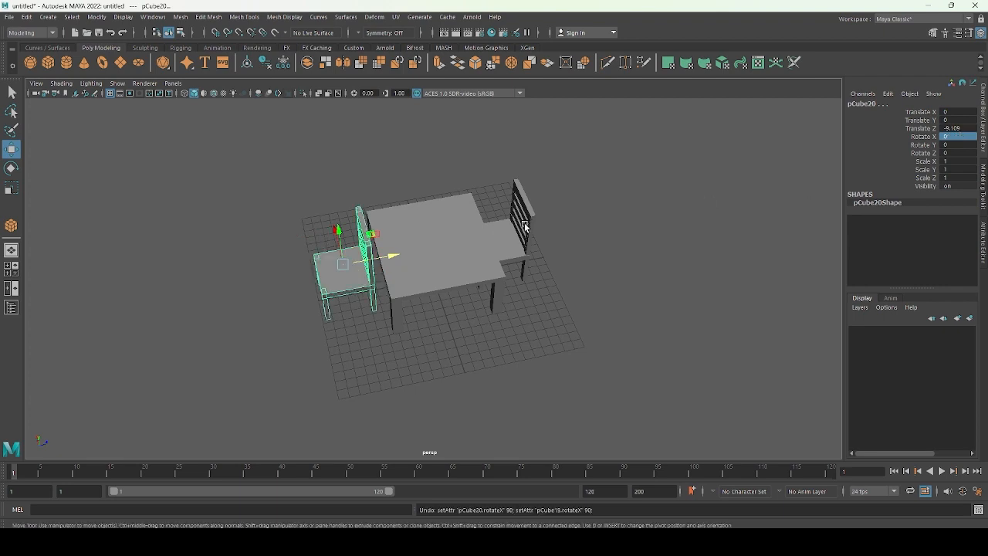
Set the duplicated chair's Y rotation to 90 degrees, undoing a stray upward move.
double_click(953, 145)
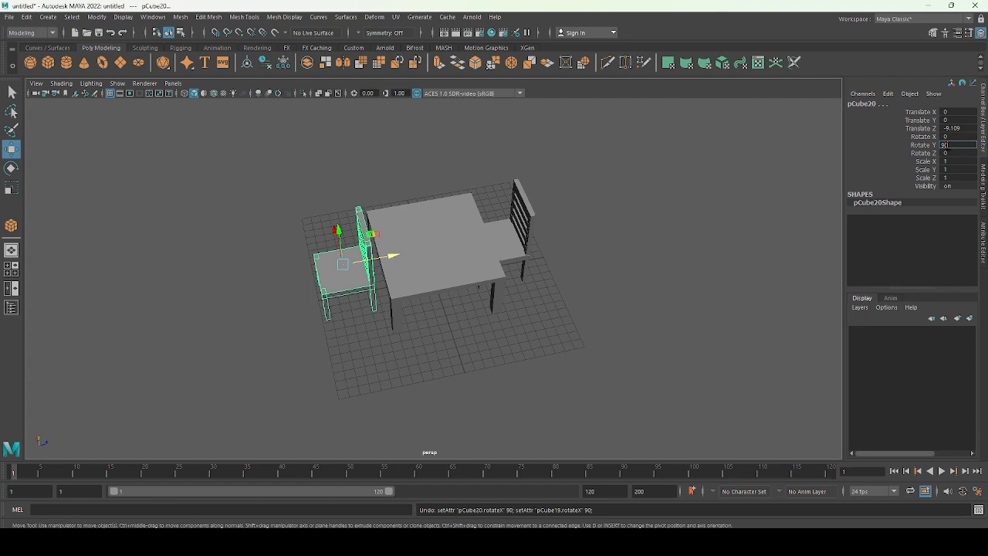
key("Return")
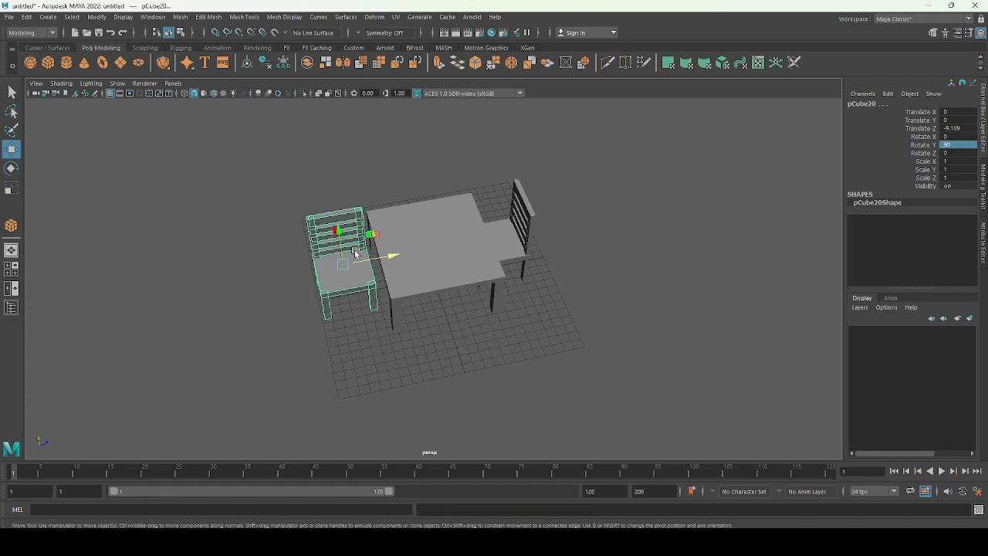
left_click_drag(341, 237, 347, 186)
key("ctrl+z")
Move the rotated chair selection to a free side of the table, at about 8.04 along X and -0.36 along Z, and deselect it.
left_click_drag(366, 319, 447, 293, "alt")
left_click_drag(405, 263, 408, 316)
left_click_drag(377, 282, 361, 276)
left_click_drag(476, 314, 258, 293, "alt")
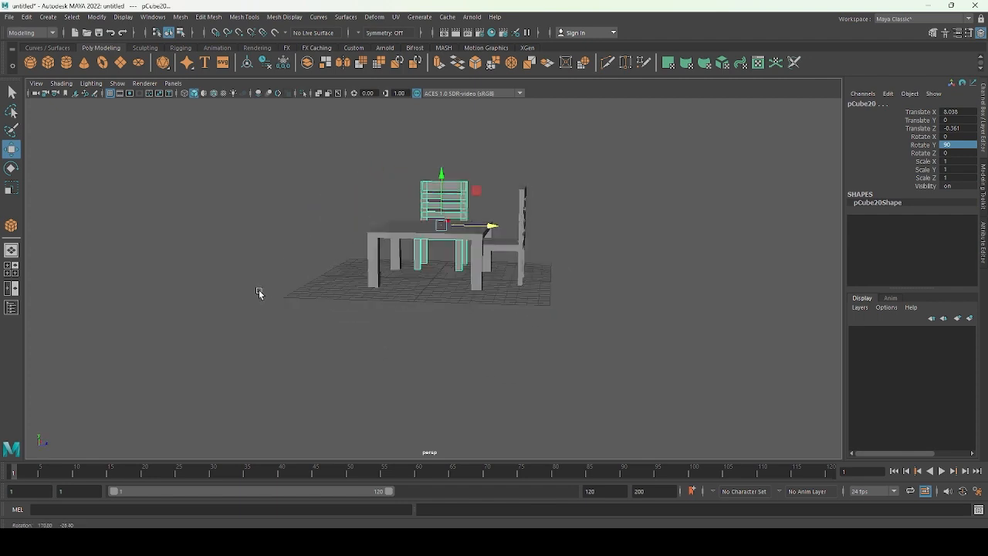
left_click(376, 313)
left_click_drag(514, 323, 404, 329, "alt")
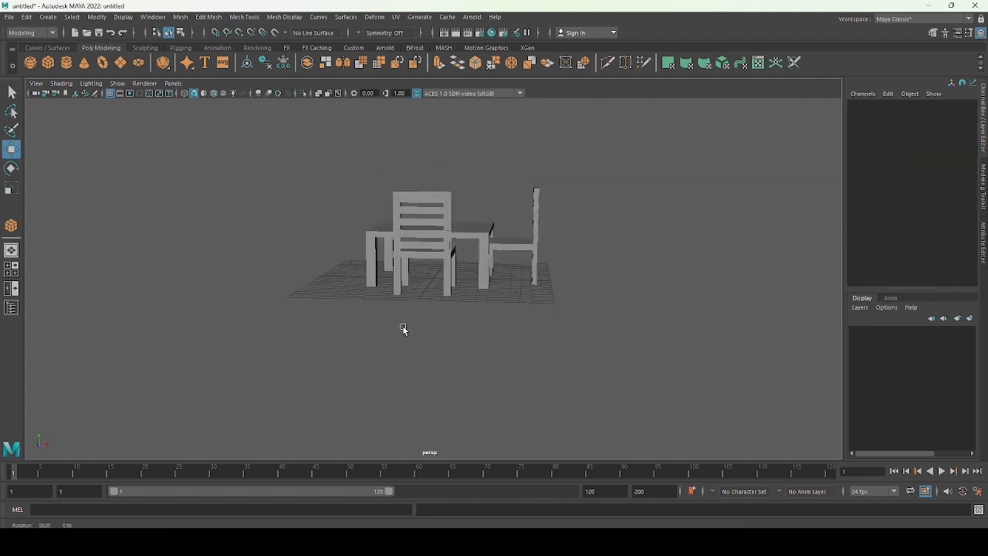
Pull one of the two overlapping chairs out to about 20.4 along X and slide the other closer to the table.
left_click(536, 241)
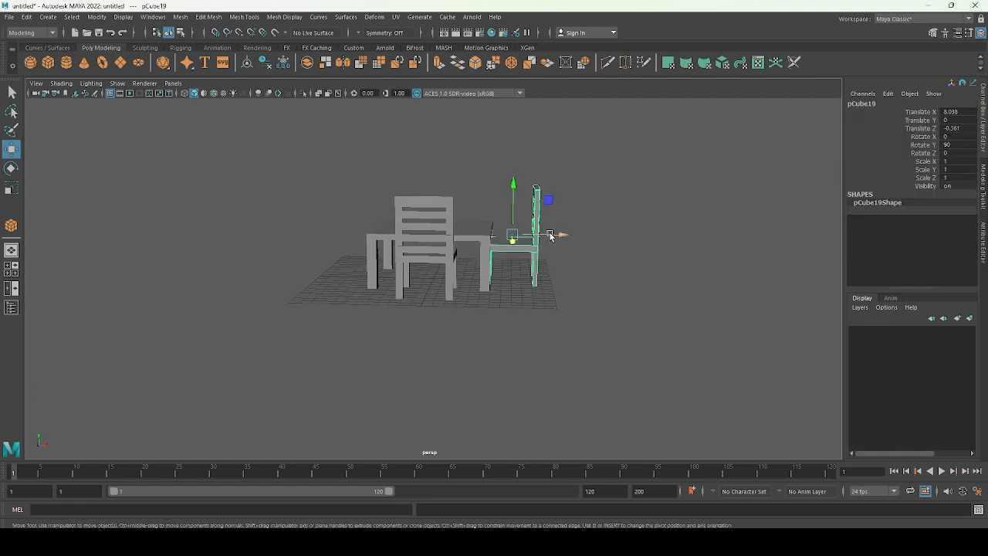
left_click_drag(560, 236, 553, 236)
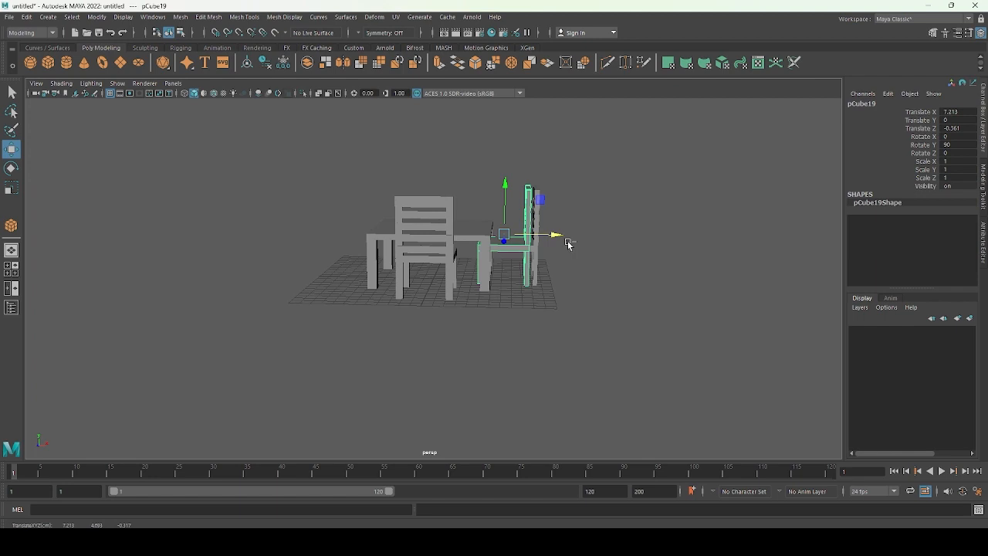
left_click_drag(566, 236, 686, 236)
left_click(534, 245)
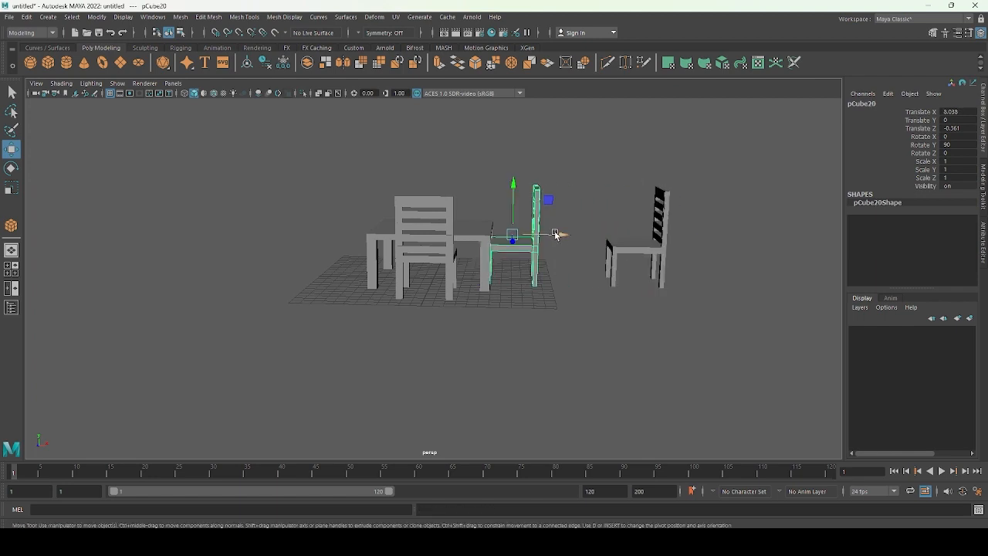
left_click_drag(562, 235, 541, 236)
Move the pulled-out chair to about -10.38 along X on the table's opposite side and set its Y rotation to 0.
left_click(662, 227)
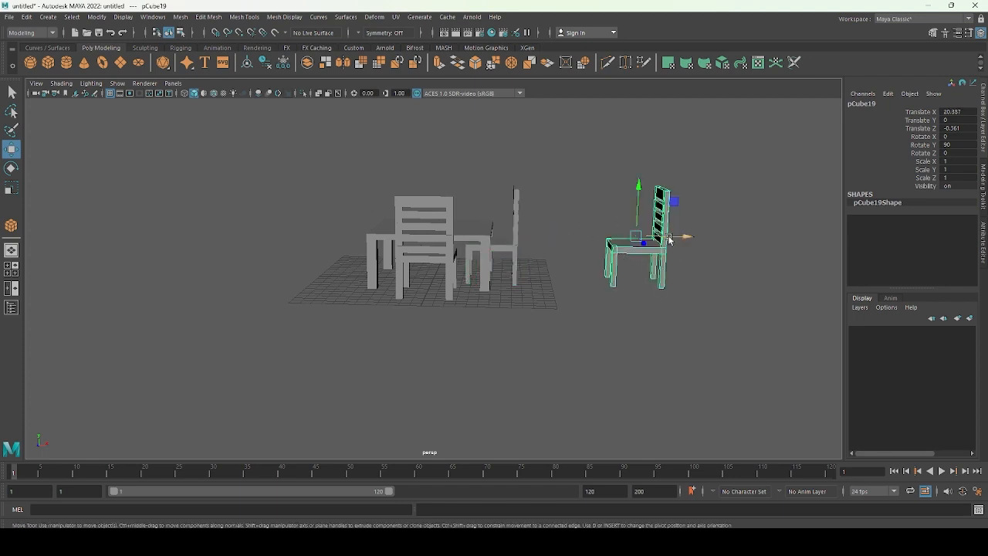
left_click_drag(688, 238, 382, 232)
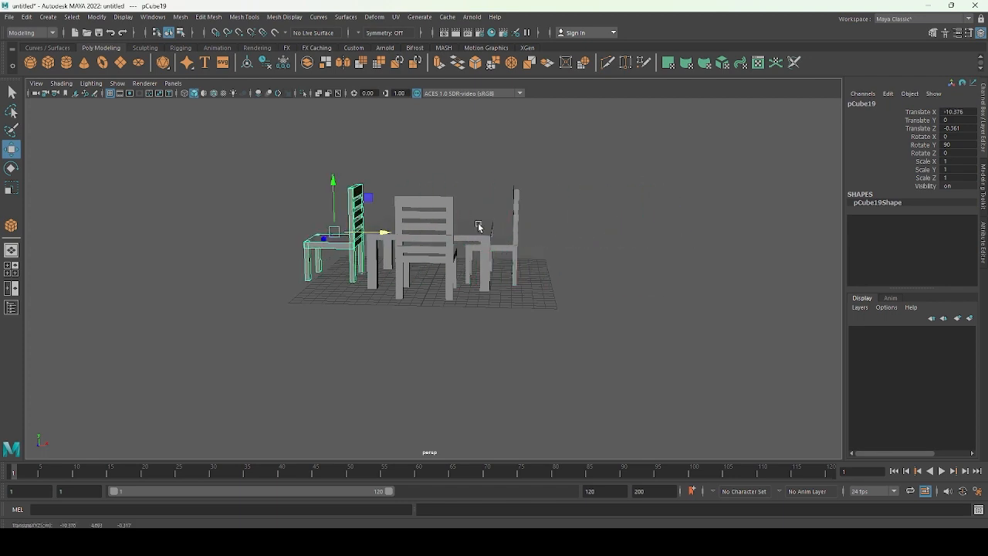
left_click(956, 145)
type("0")
key("Return")
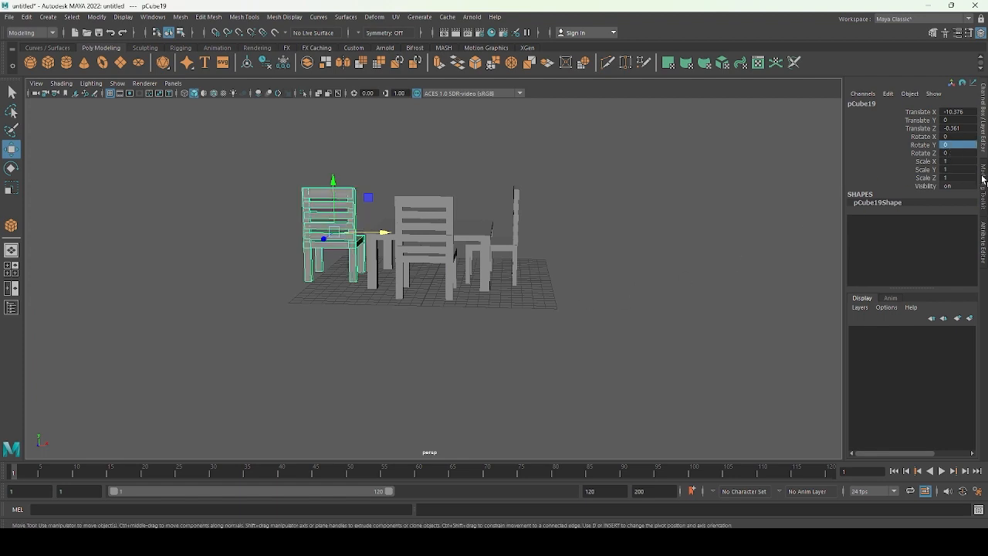
Try Z rotations of 90, 270 and 360 degrees on the moved chair, and reset its Z rotation to 0.
double_click(957, 152)
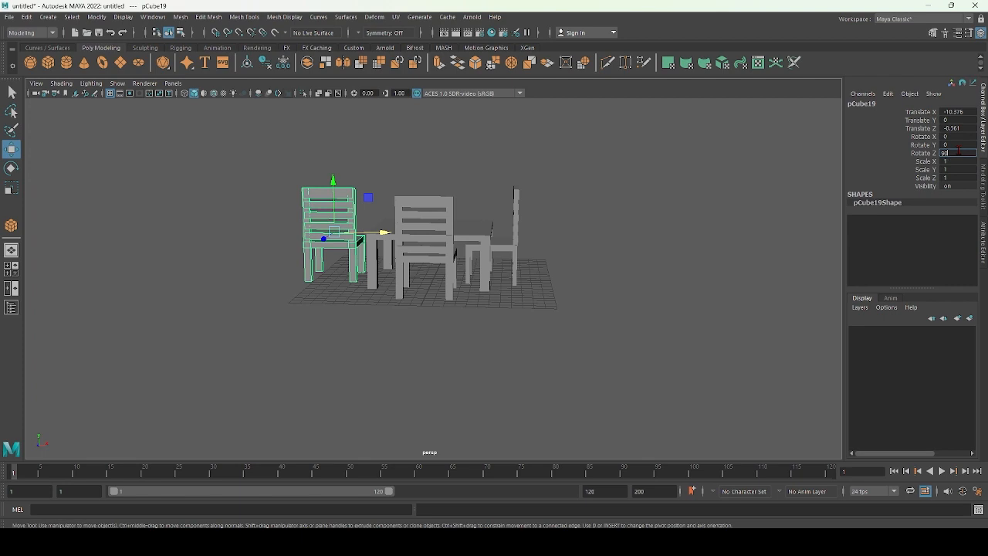
key("Return")
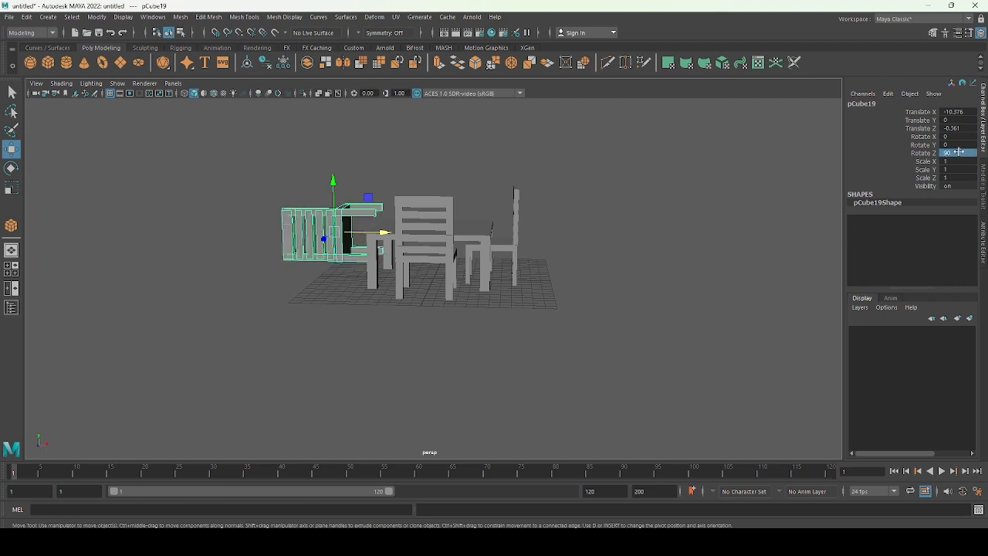
double_click(957, 152)
key("Return")
double_click(958, 152)
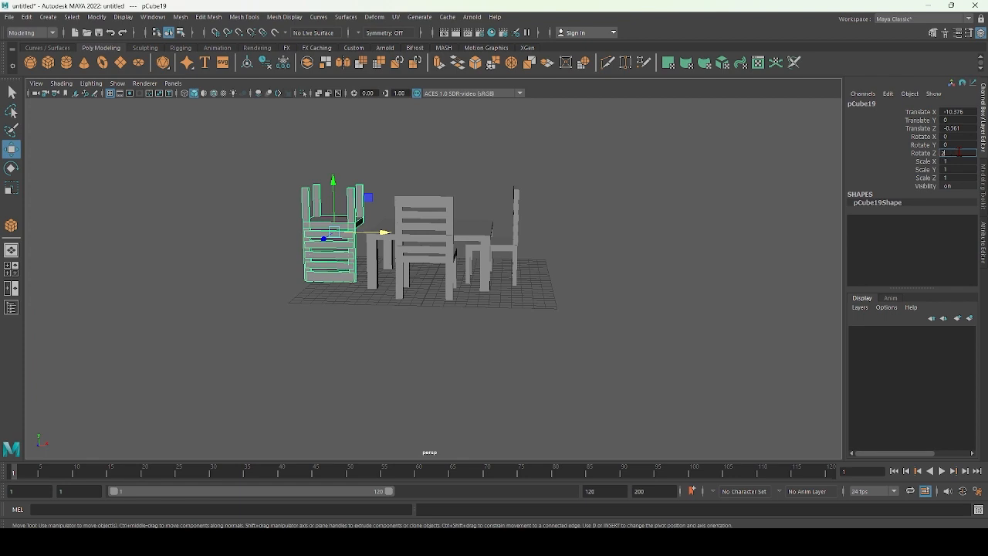
key("Return")
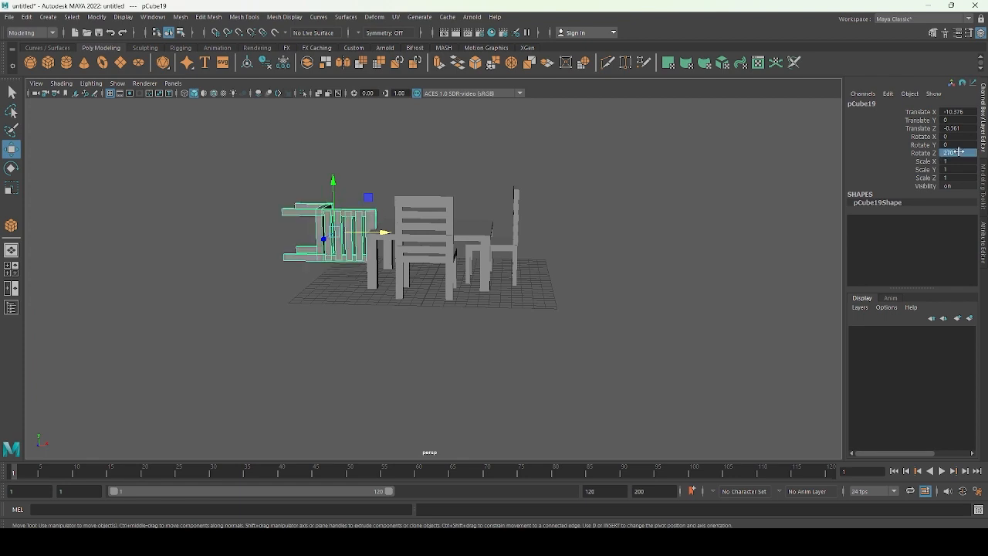
left_click(958, 152)
type("360")
key("Return")
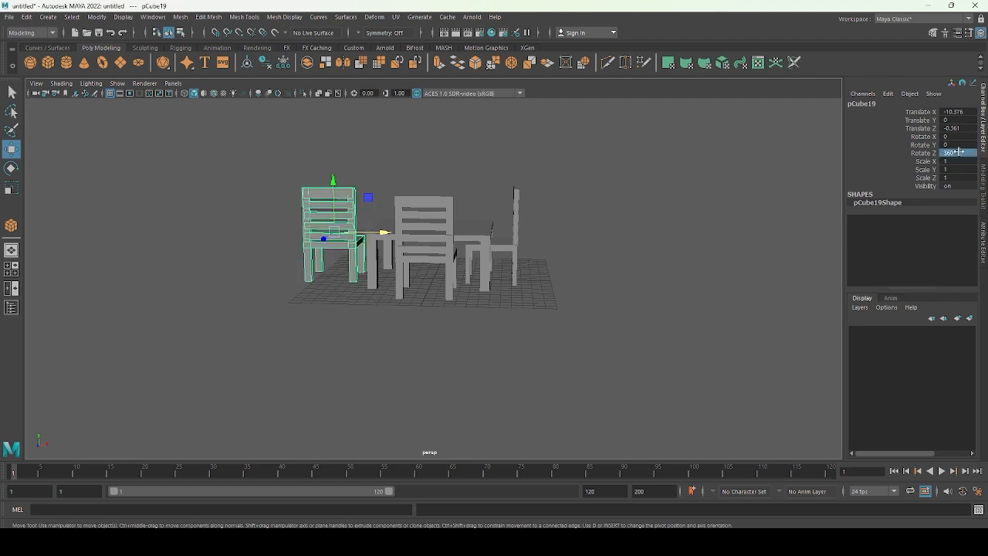
left_click(957, 152)
type("0")
key("Return")
Try 90-degree rotations around Y and X on the moved chair, and reset both values to 0.
double_click(954, 145)
key("Return")
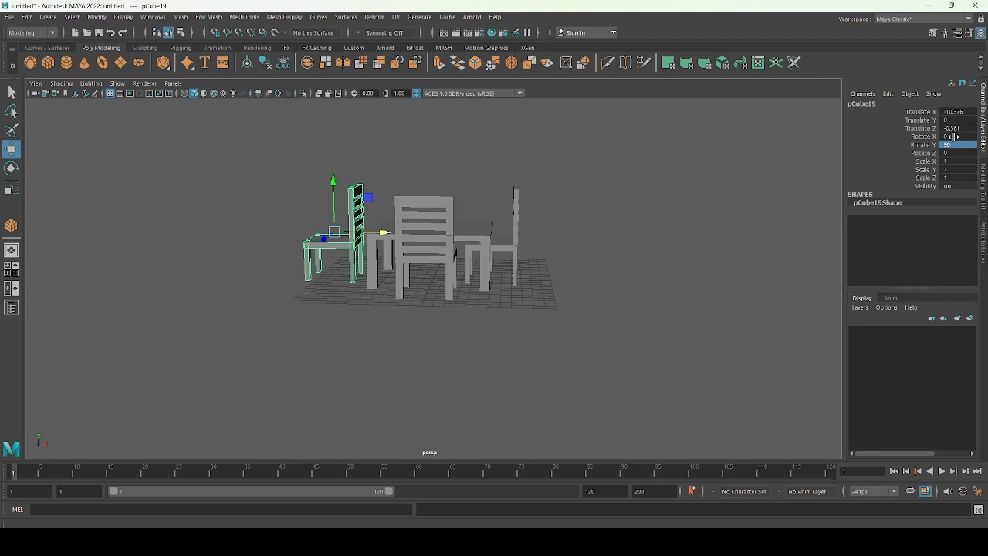
double_click(954, 137)
key("Return")
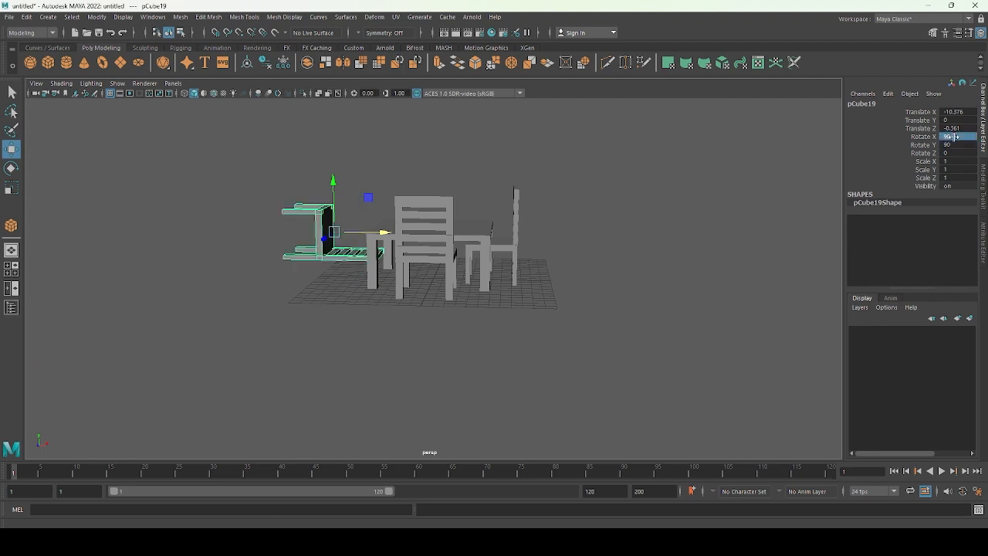
double_click(953, 144)
key("Return")
double_click(952, 143)
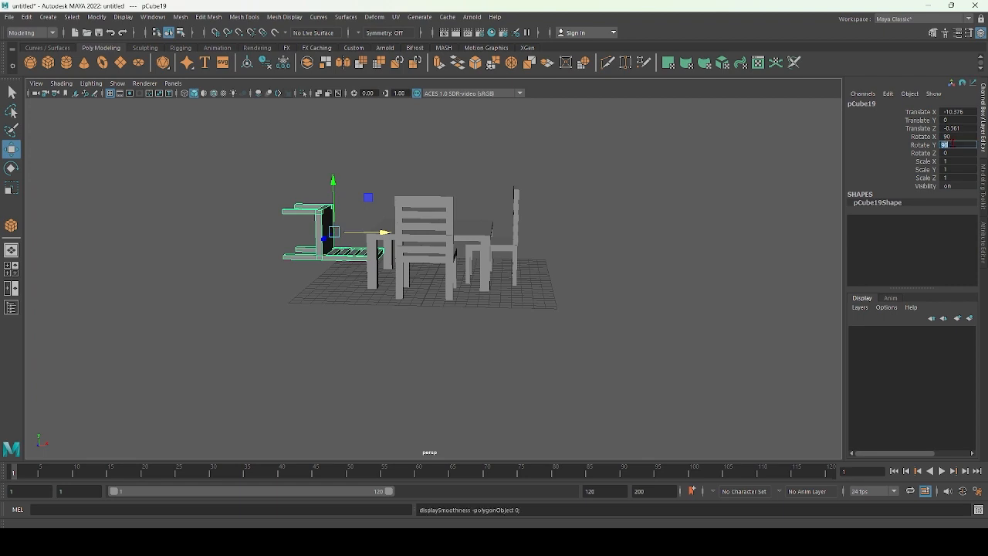
key("Return")
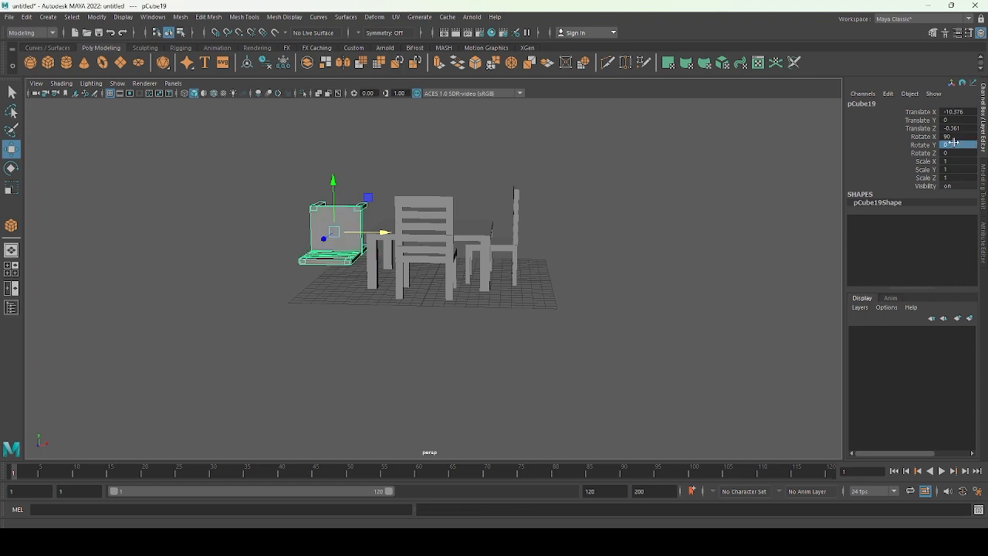
double_click(954, 146)
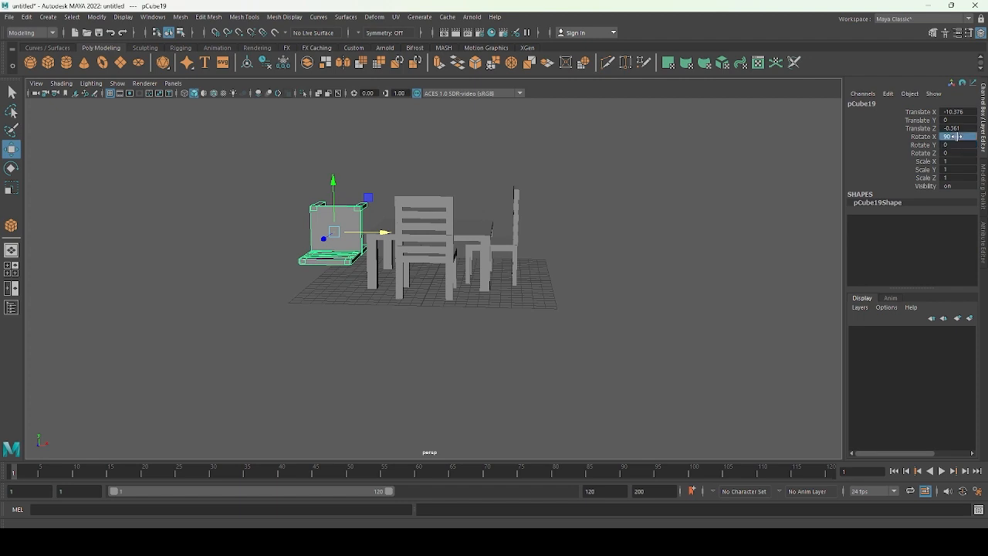
left_click(956, 137)
type("0")
key("Return")
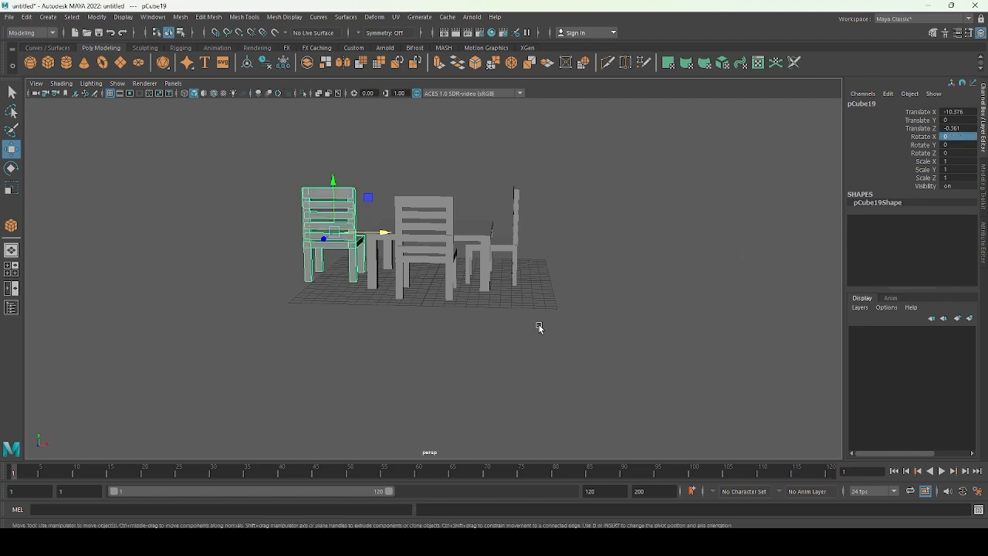
Shift the chair to about -0.79 along Z and rotate it to about -92 degrees around Y so it faces the table.
left_click_drag(419, 348, 574, 345, "alt")
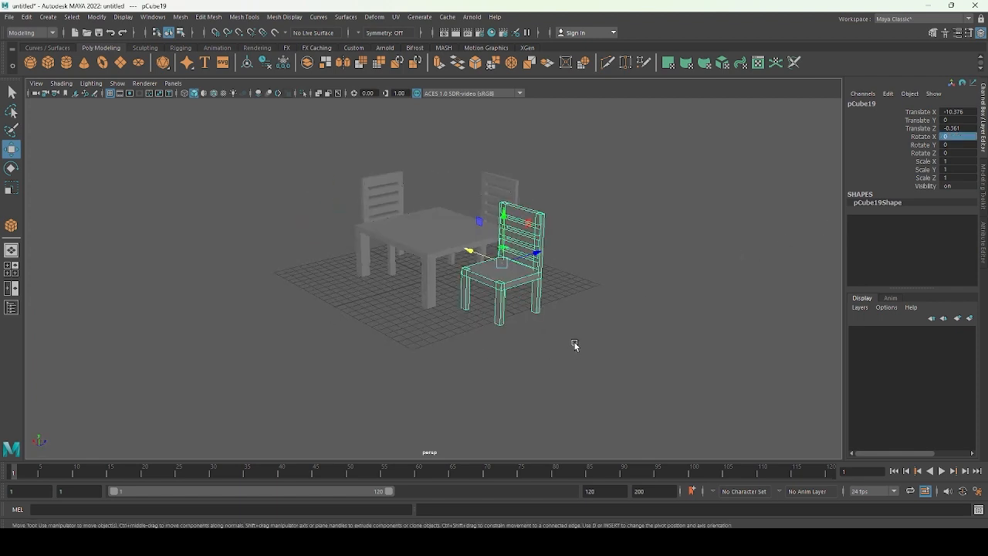
left_click_drag(544, 255, 539, 257)
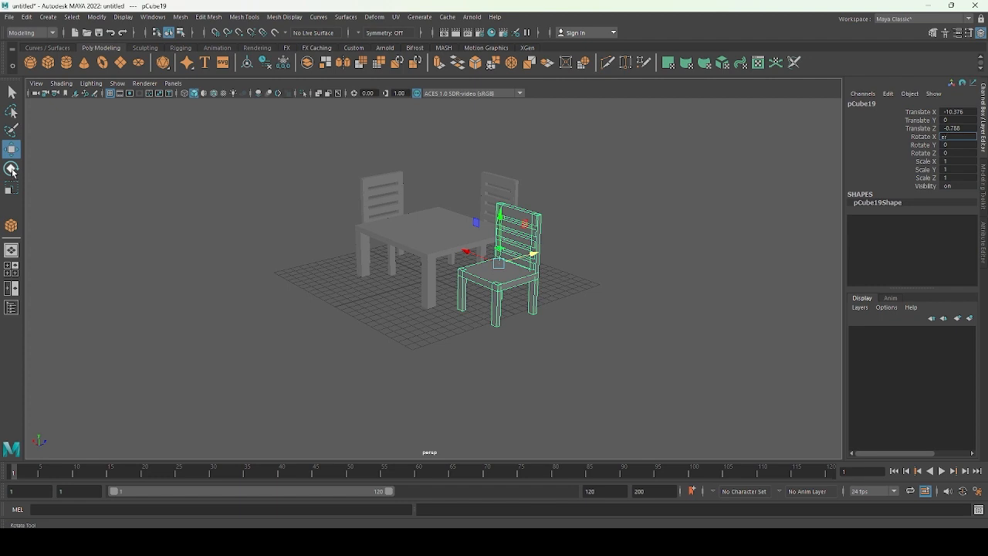
left_click(12, 169)
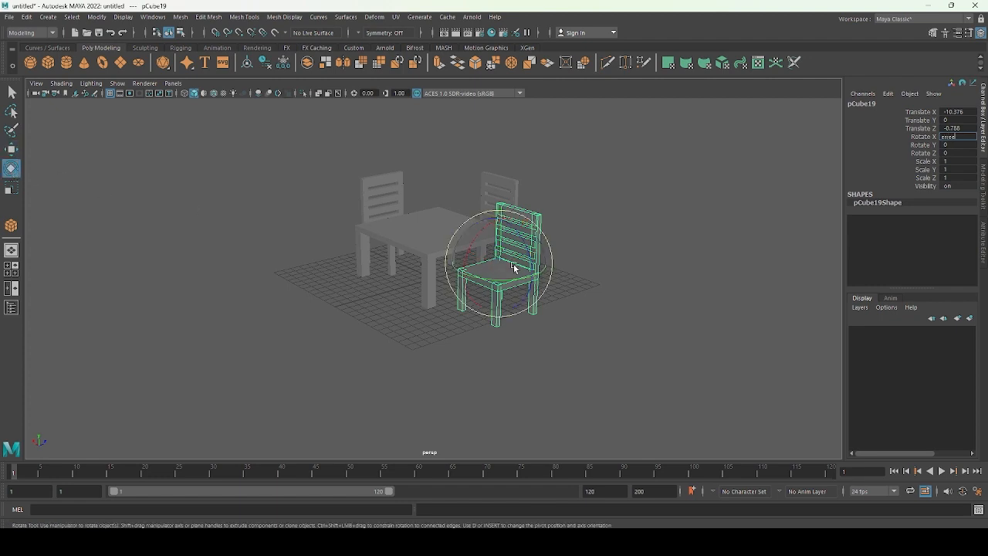
left_click_drag(517, 269, 486, 257)
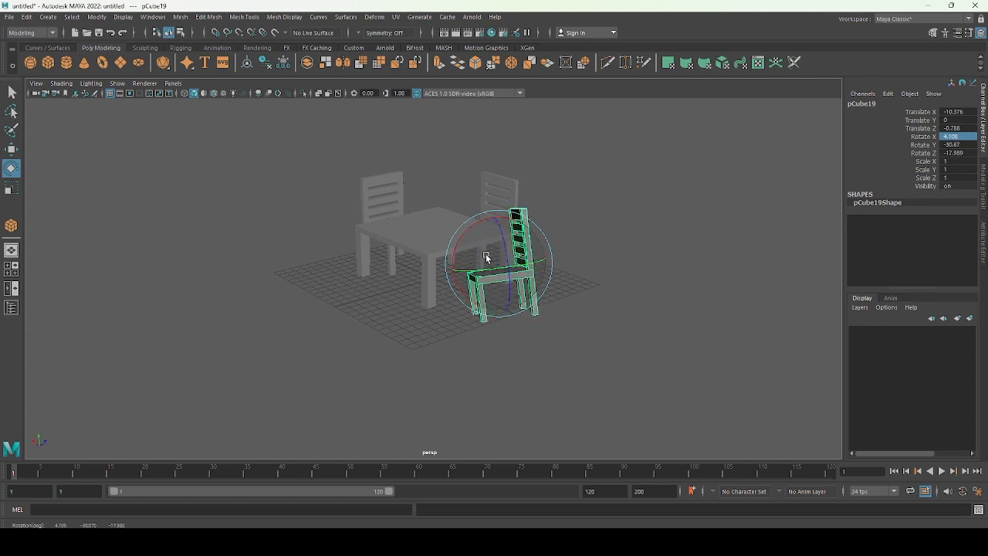
key("ctrl+z")
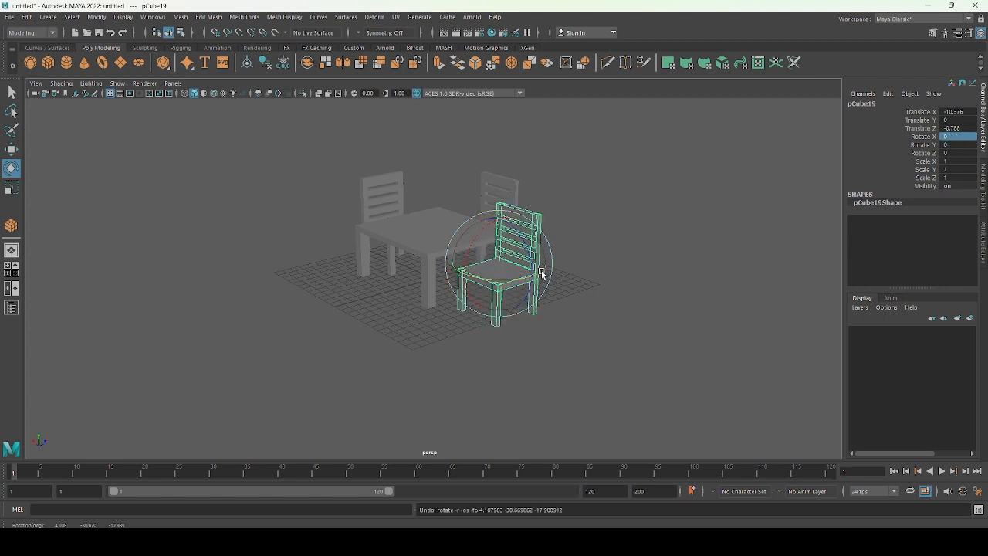
left_click_drag(543, 274, 512, 320)
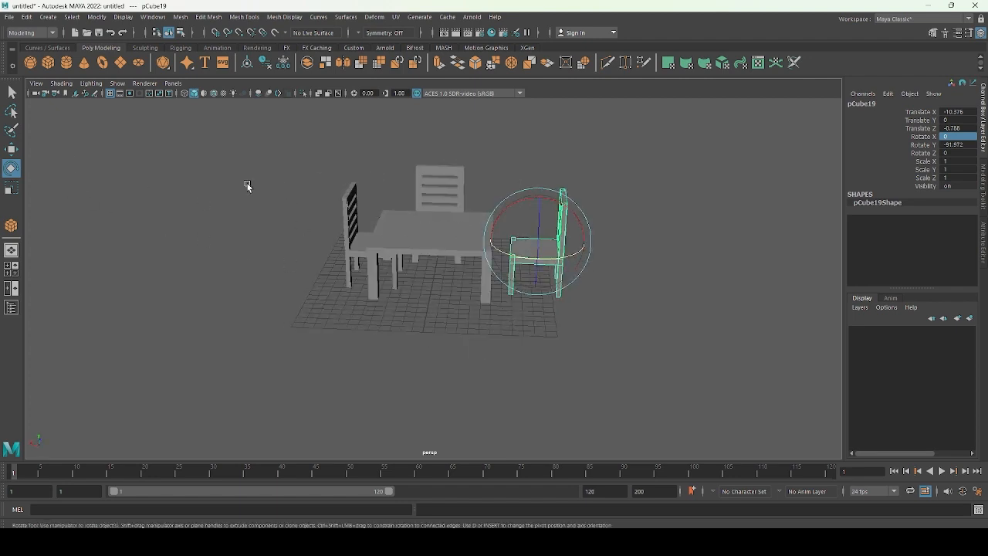
Move the rotated chair in to the table at about -6.52 along X and 0.19 along Z.
key("q")
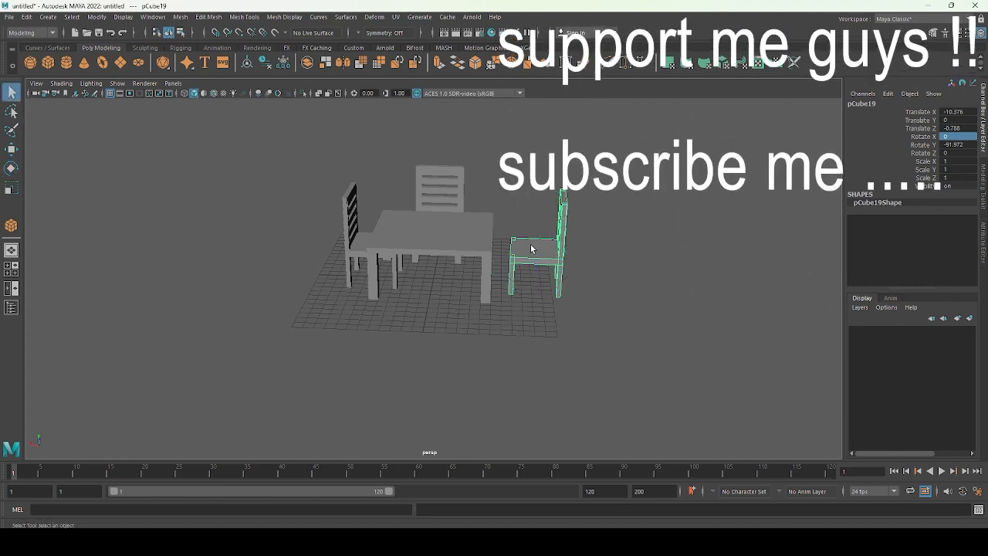
key("w")
left_click_drag(494, 241, 456, 241)
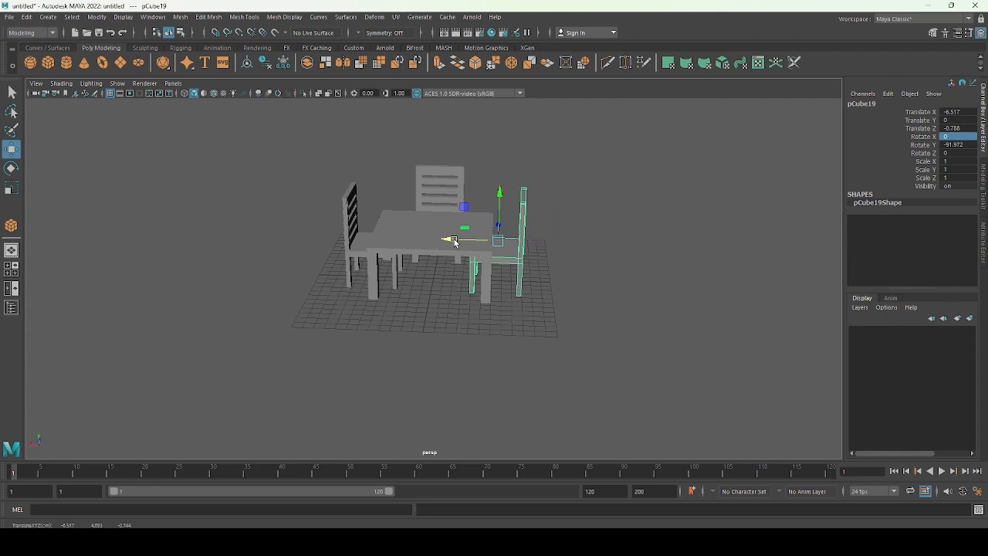
left_click_drag(566, 285, 459, 271, "alt")
left_click_drag(461, 236, 472, 237)
left_click_drag(458, 297, 574, 269, "alt")
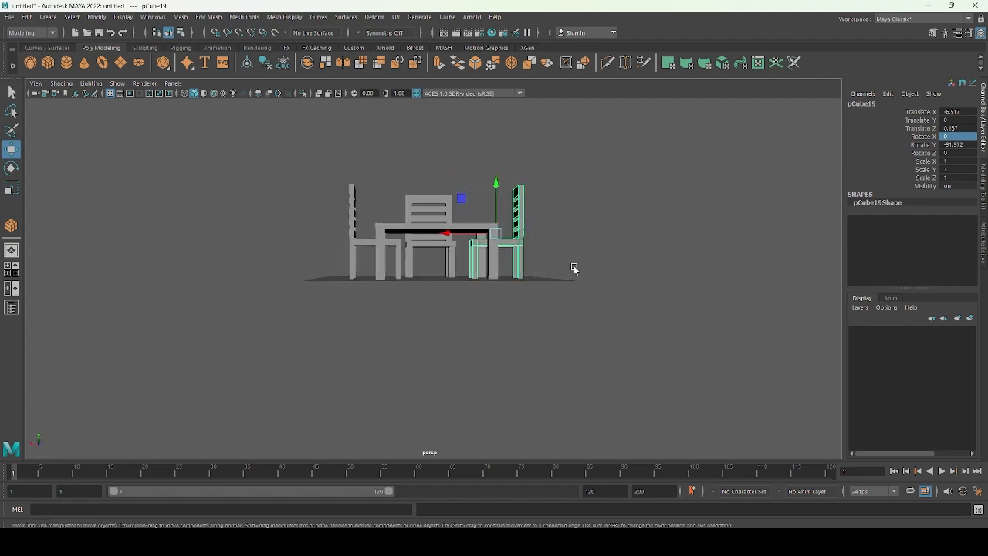
Duplicate the rotated chair, pull the copy out to about -17.54 along X, and rotate it to about -191 degrees around Y.
key("ctrl+d")
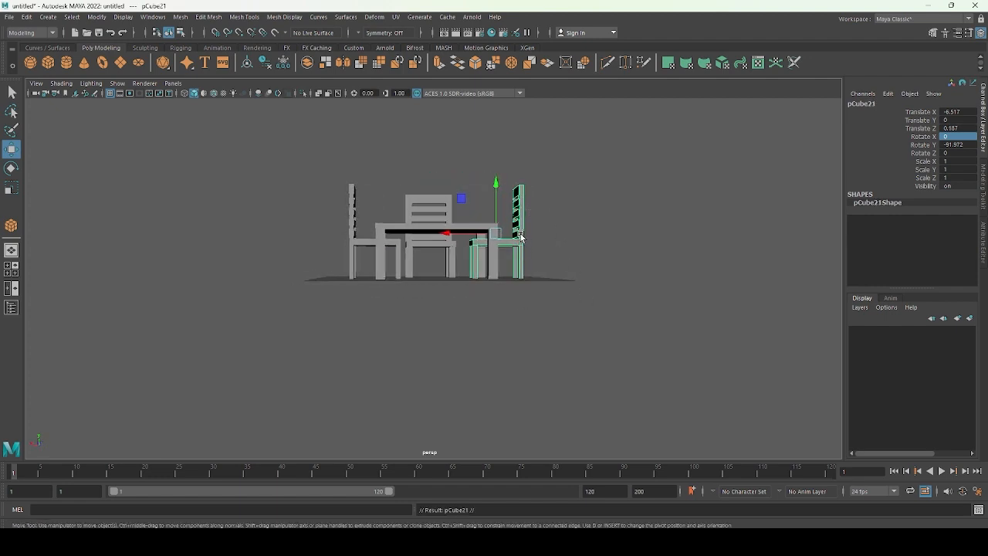
left_click_drag(447, 238, 547, 243)
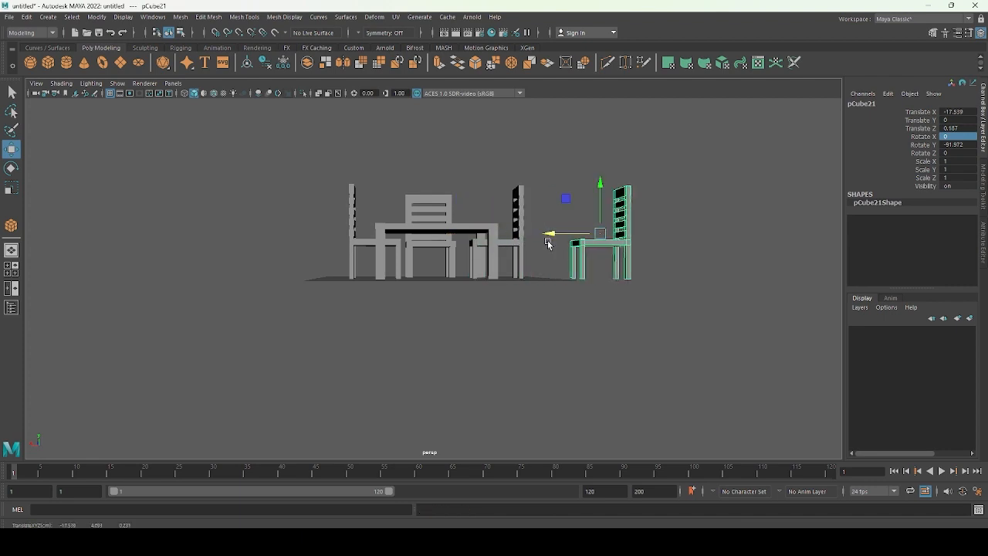
left_click(11, 167)
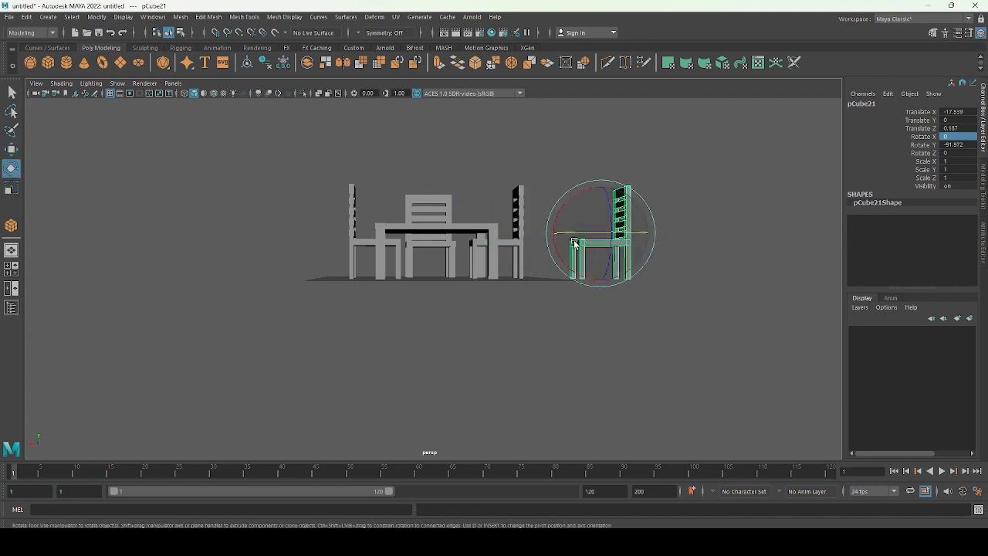
left_click_drag(624, 237, 556, 244)
Move the chair copy to the table's empty side, at about 2.31 along X and -8.91 along Z, keeping its height at 0.
left_click_drag(437, 292, 502, 293, "alt")
left_click(11, 149)
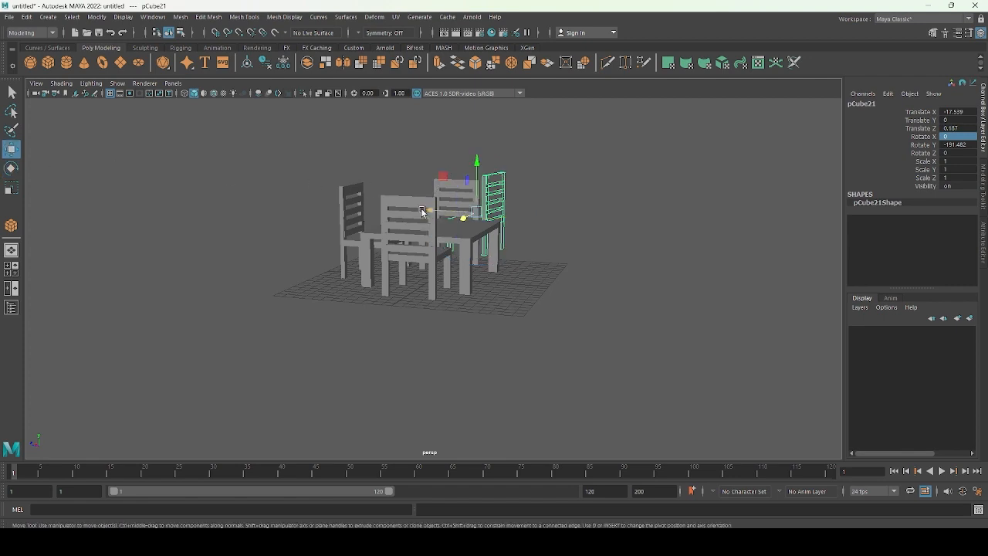
left_click_drag(429, 211, 524, 256)
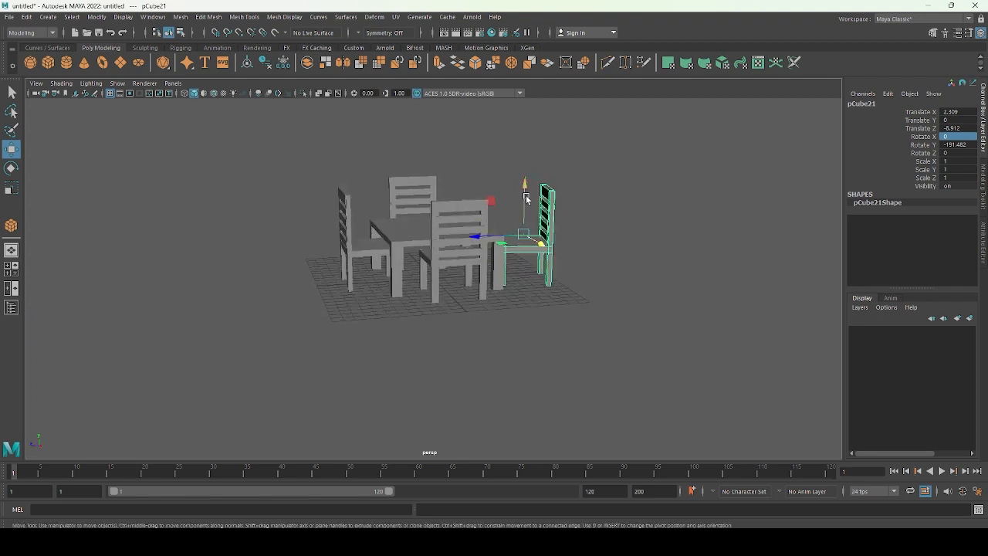
left_click_drag(527, 199, 526, 192)
key("ctrl+z")
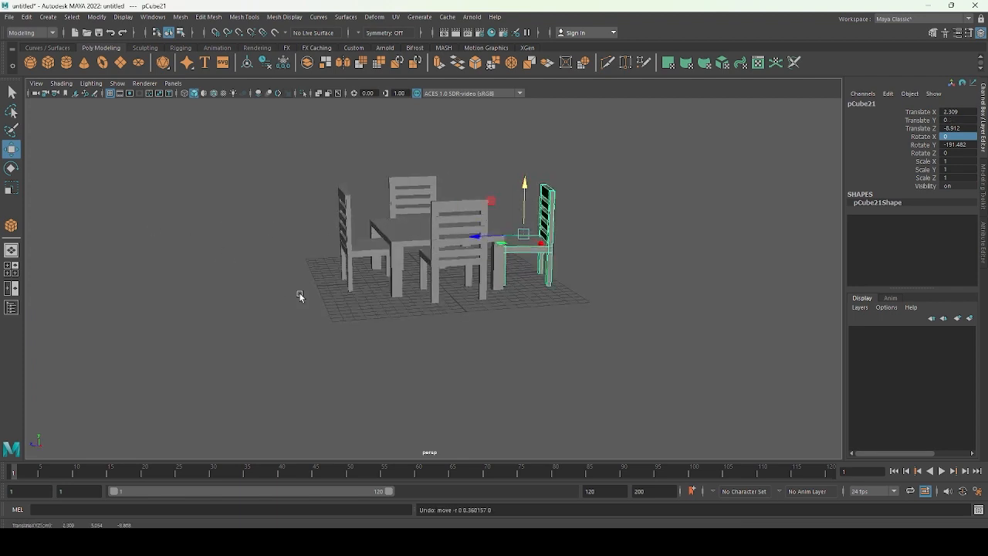
Rotate the copied chair to about -179 degrees around Y so it squarely faces the table.
left_click(10, 168)
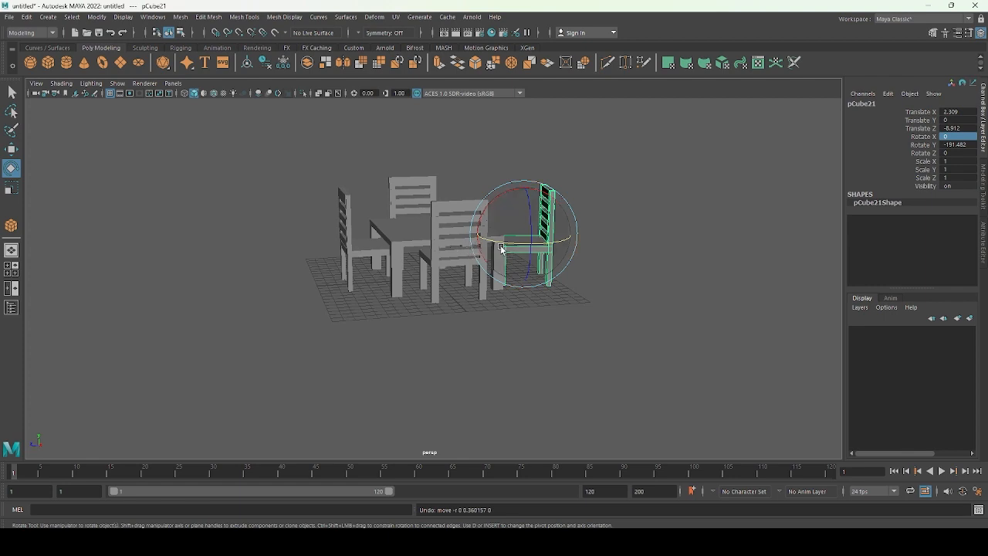
left_click_drag(504, 246, 517, 246)
left_click_drag(507, 307, 473, 301, "alt")
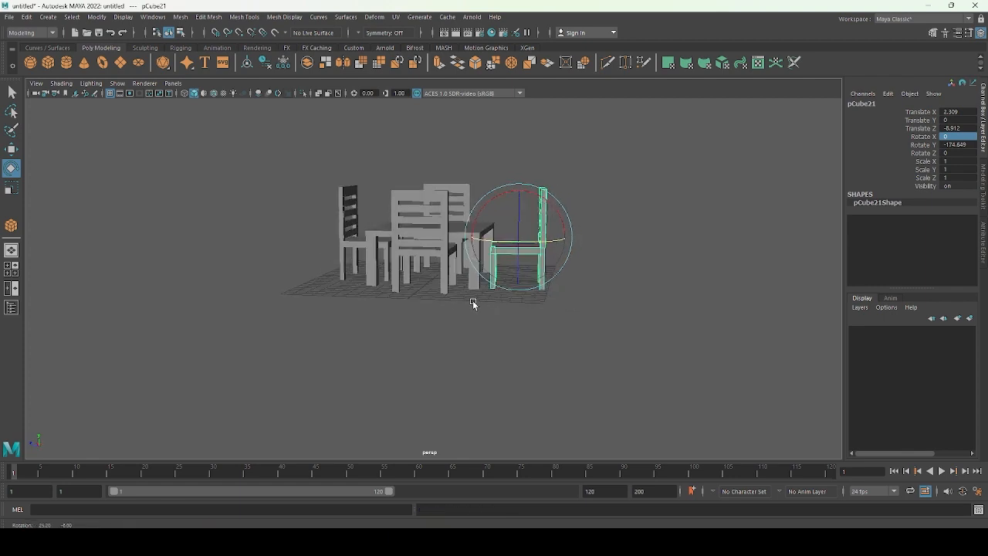
left_click_drag(500, 242, 497, 242)
Centre the copied chair on its table side at about -0.32 along X and slide it in to about -5.88 along Z.
mouse_move(456, 295)
left_mouse_down("alt")
mouse_move(463, 290)
mouse_move(451, 279)
left_mouse_up("alt")
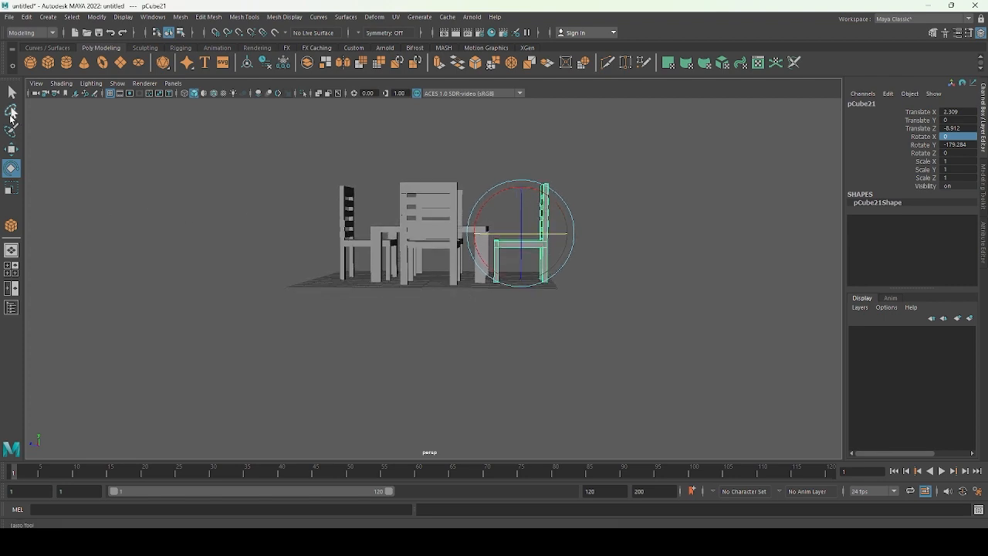
left_click(11, 148)
left_click_drag(318, 333, 317, 360, "alt")
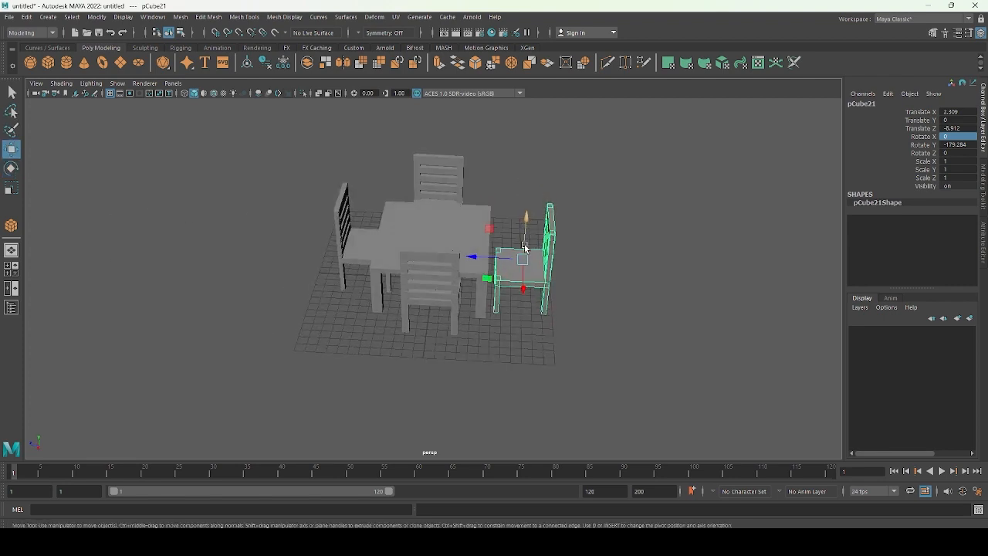
left_click_drag(523, 289, 402, 281)
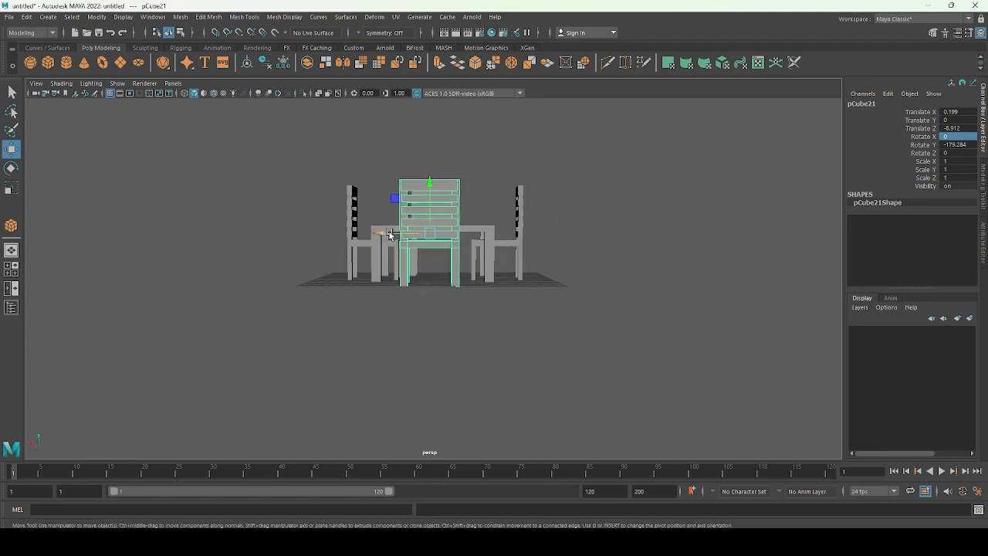
left_click_drag(390, 234, 388, 236)
left_click_drag(385, 291, 496, 318, "alt")
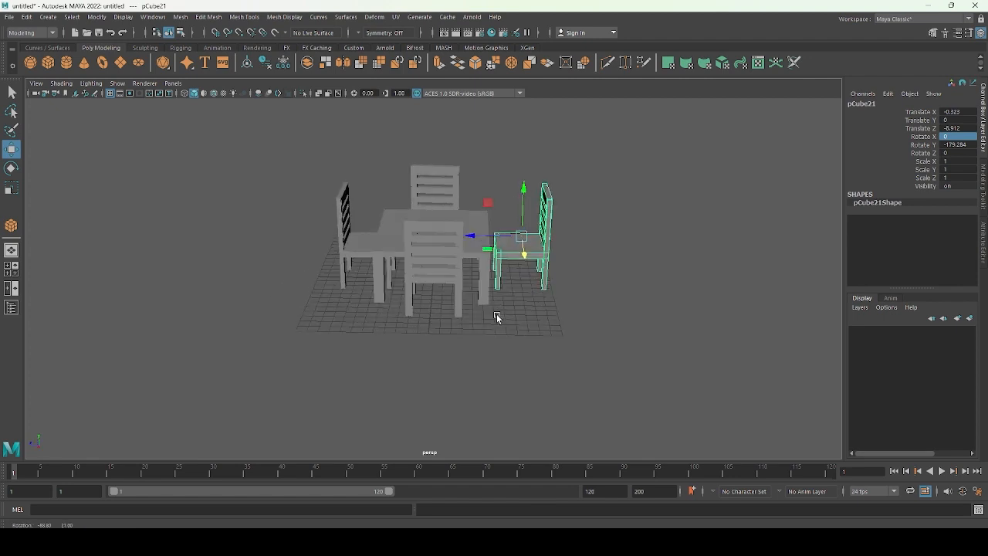
left_click_drag(472, 235, 550, 294)
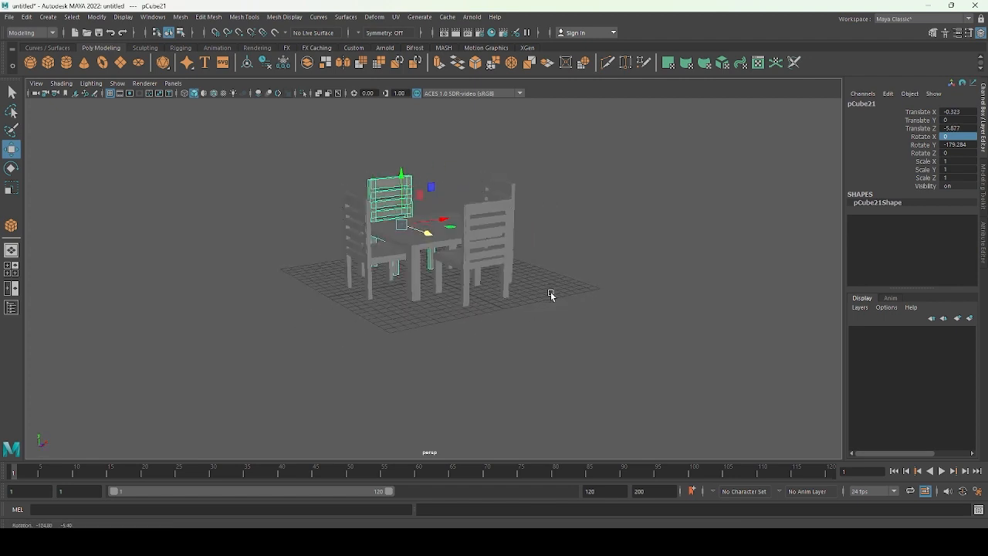
Deselect the chair and examine the arrangement of the table and four chairs from several sides and from above.
left_click(425, 324)
left_click_drag(425, 324, 726, 347, "alt")
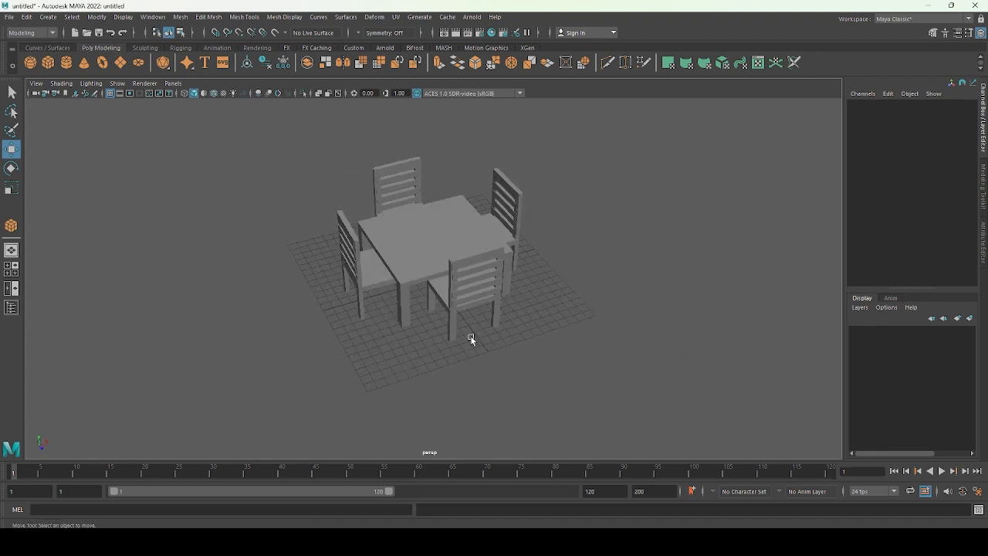
left_click_drag(471, 337, 481, 301, "alt")
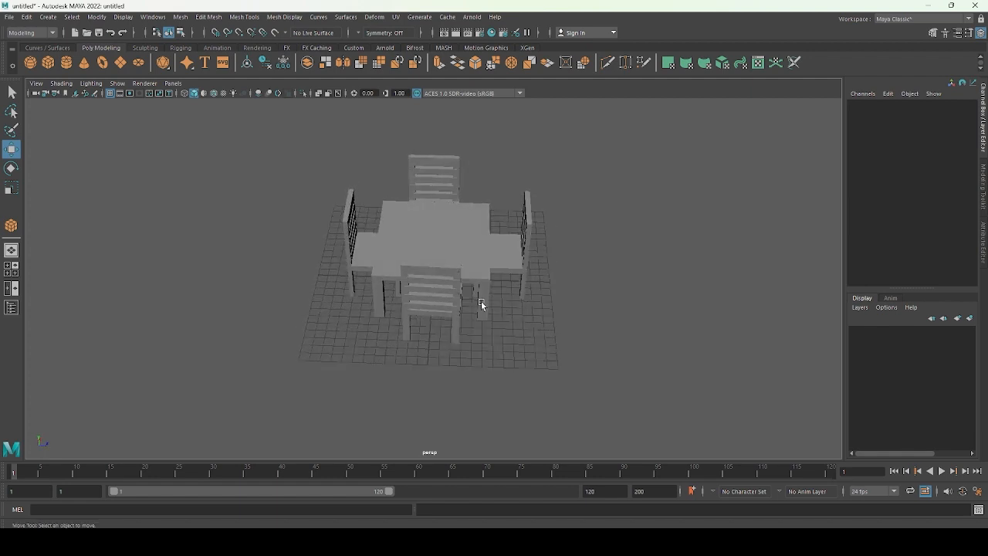
left_click(12, 92)
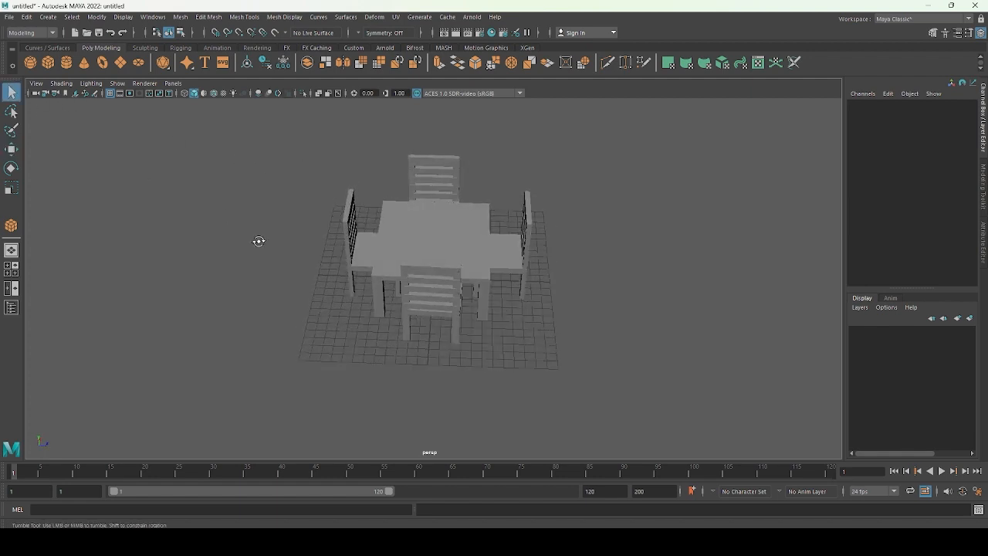
left_click_drag(258, 240, 443, 216, "alt")
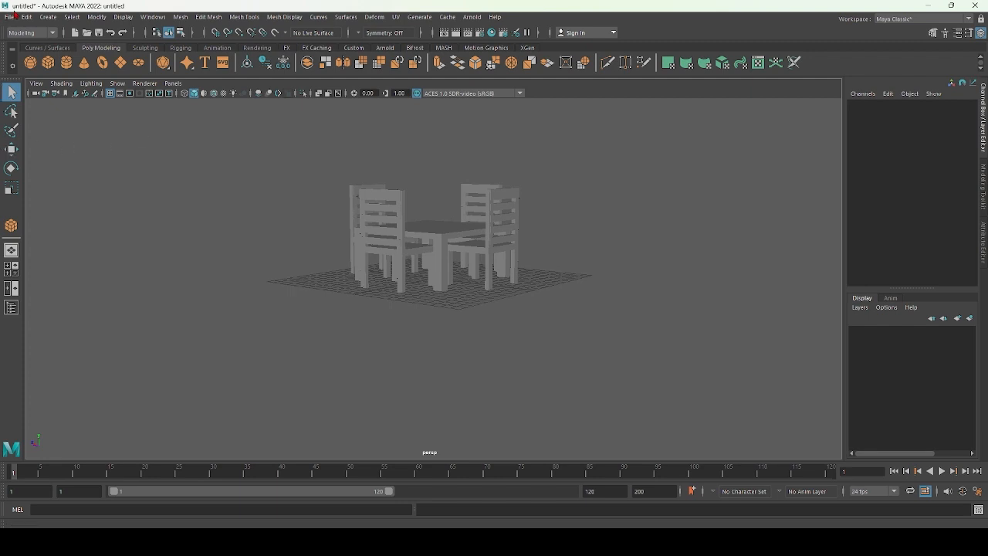
left_click(9, 16)
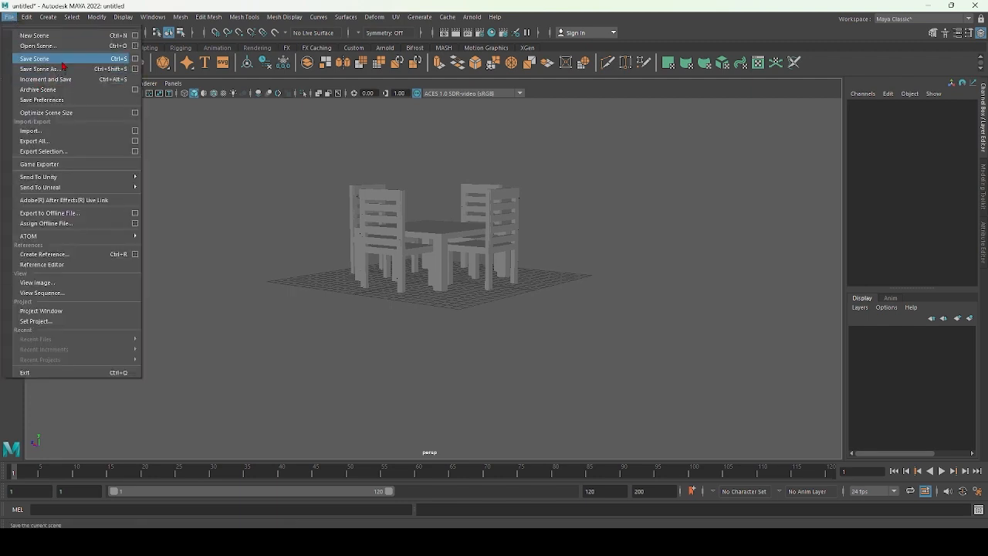
left_click(204, 182)
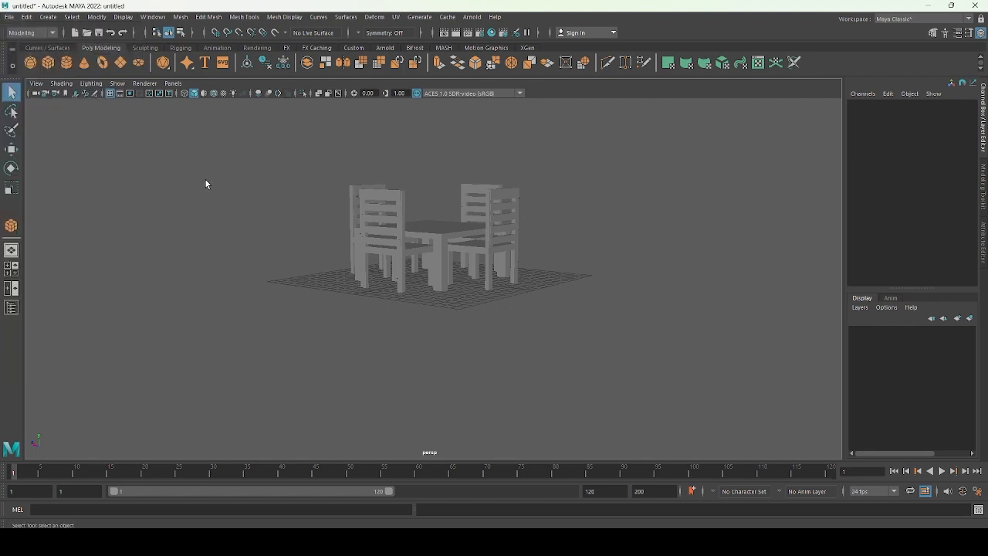
left_click_drag(205, 178, 160, 245, "alt")
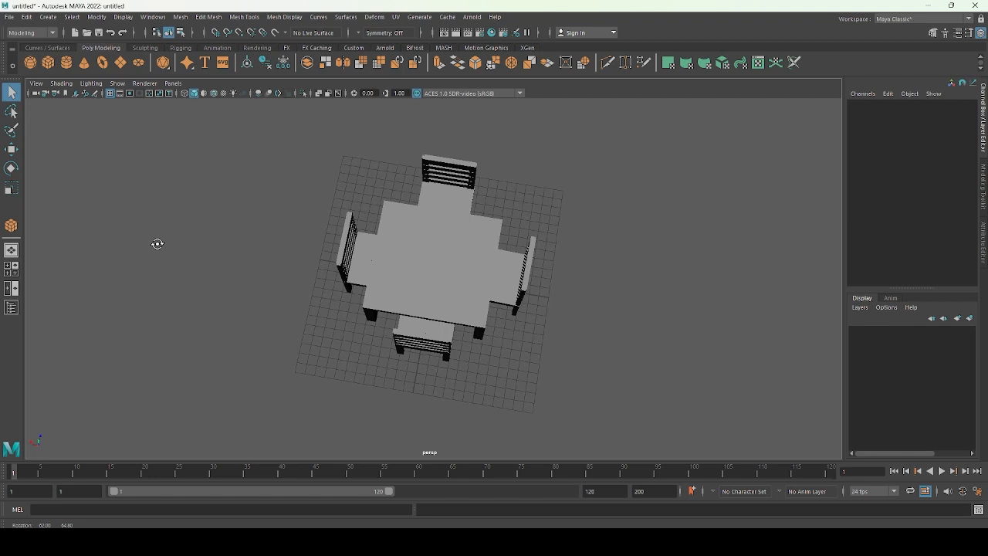
left_click_drag(156, 244, 156, 243, "alt")
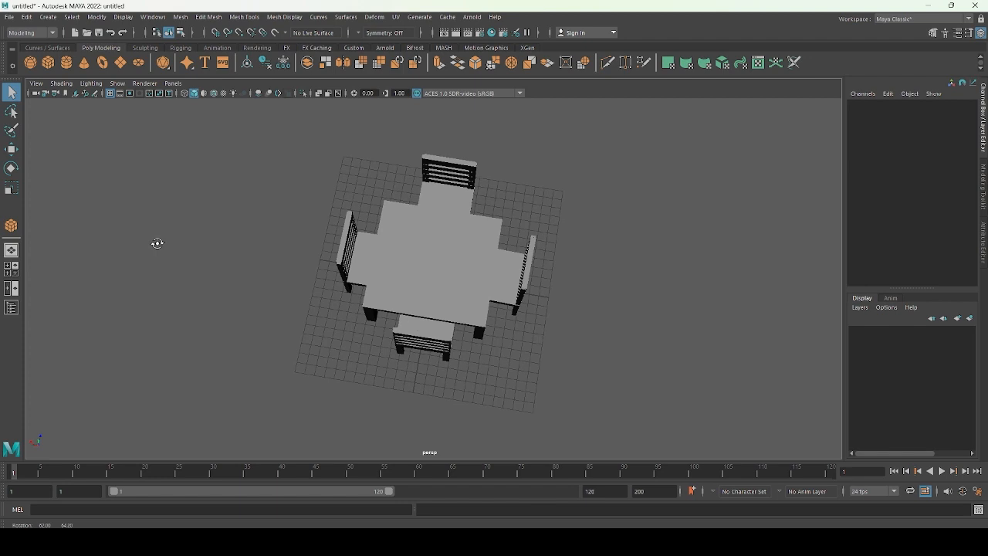
left_click_drag(157, 244, 158, 243, "alt")
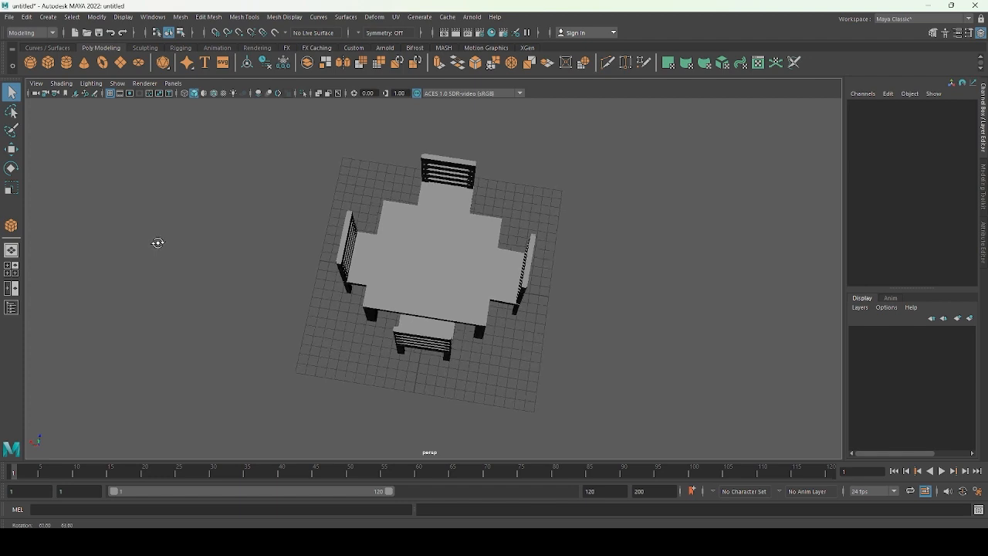